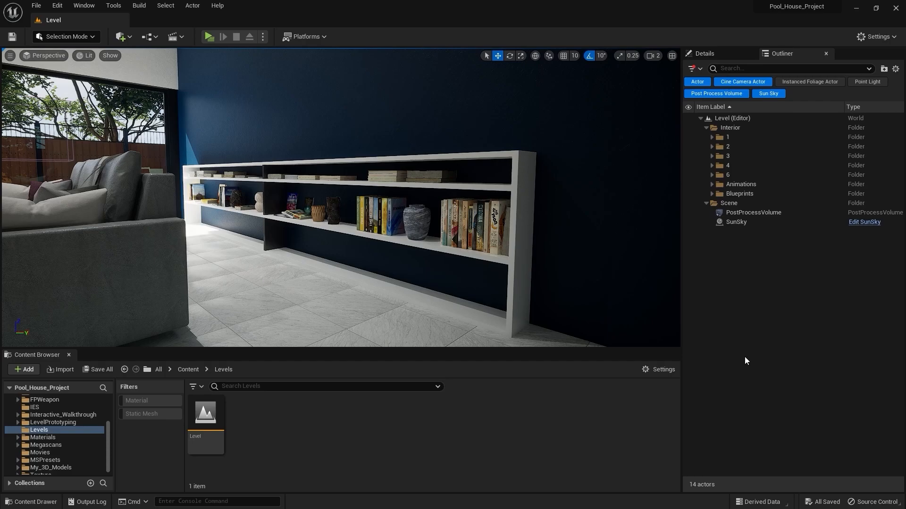
# Create a Cine Camera Actor at the current viewport position facing the bookshelf
pyautogui.click(10, 56)
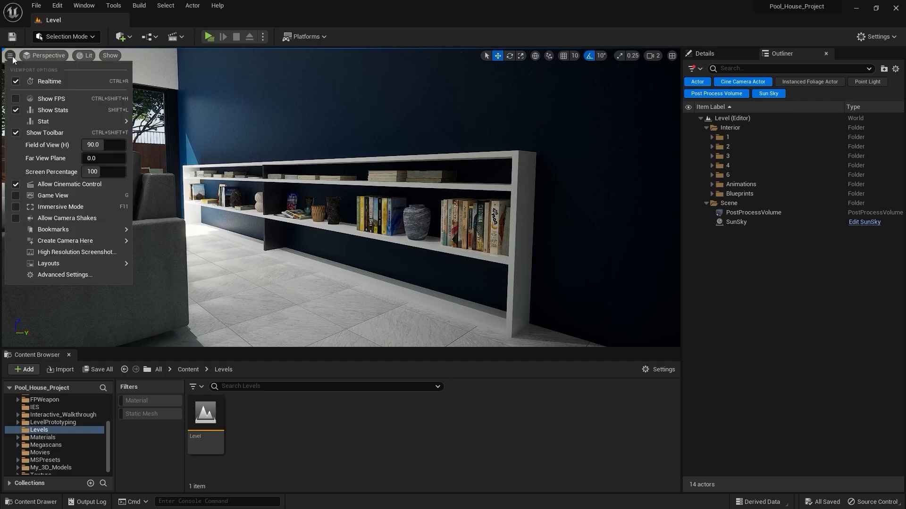
pyautogui.moveTo(99, 242)
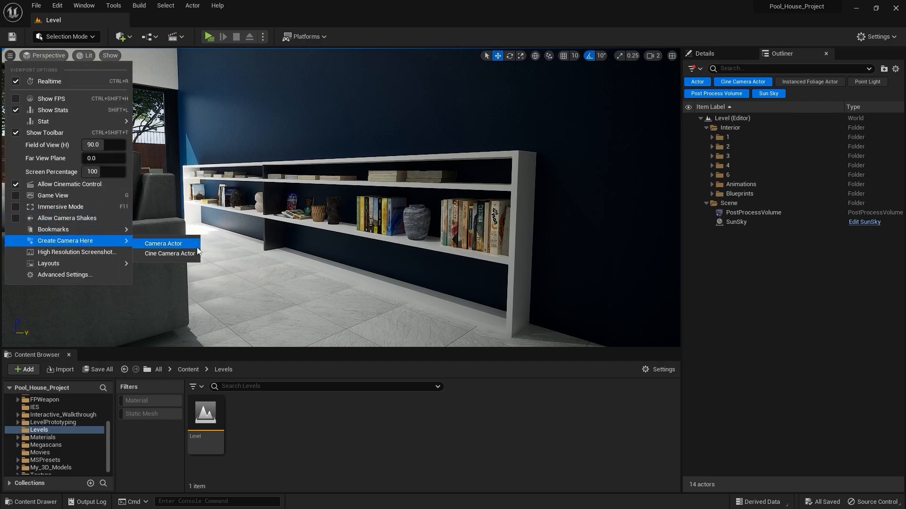
pyautogui.click(182, 255)
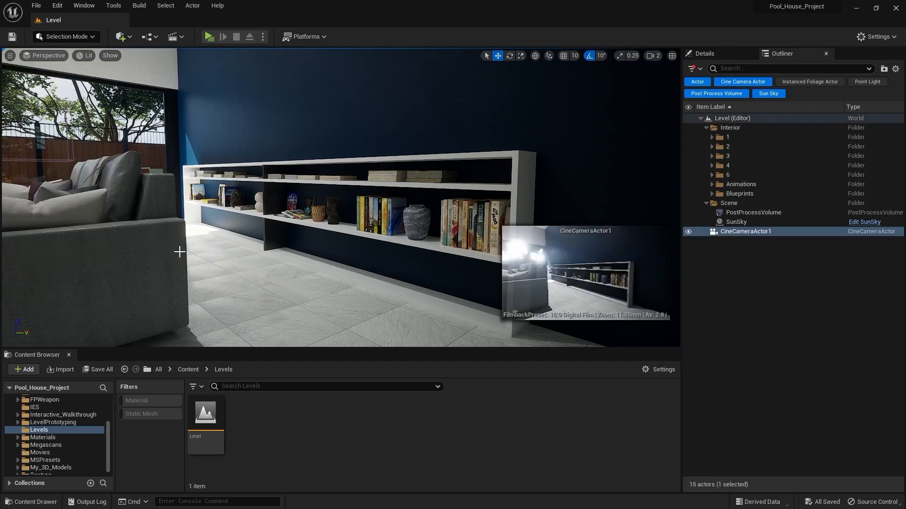
# Pilot CineCameraActor1 so the viewport looks through that camera
pyautogui.press('s')
pyautogui.moveTo(406, 228); pyautogui.dragTo(498, 228, button='right')
pyautogui.press('a')
pyautogui.press('a')
pyautogui.press('s')
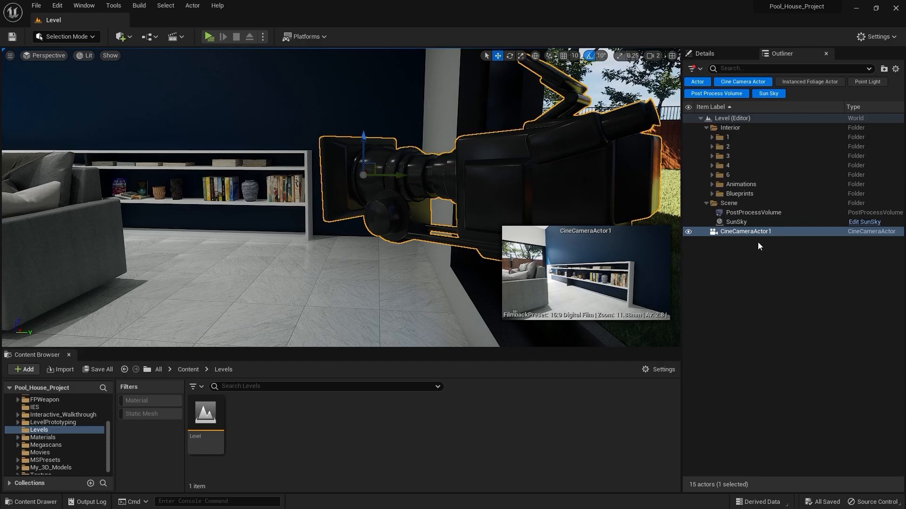
pyautogui.rightClick(740, 231)
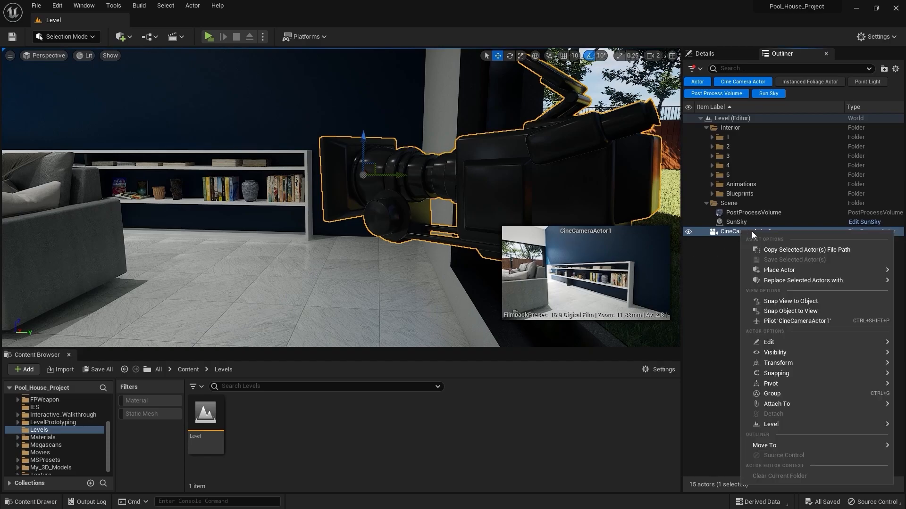
pyautogui.click(780, 321)
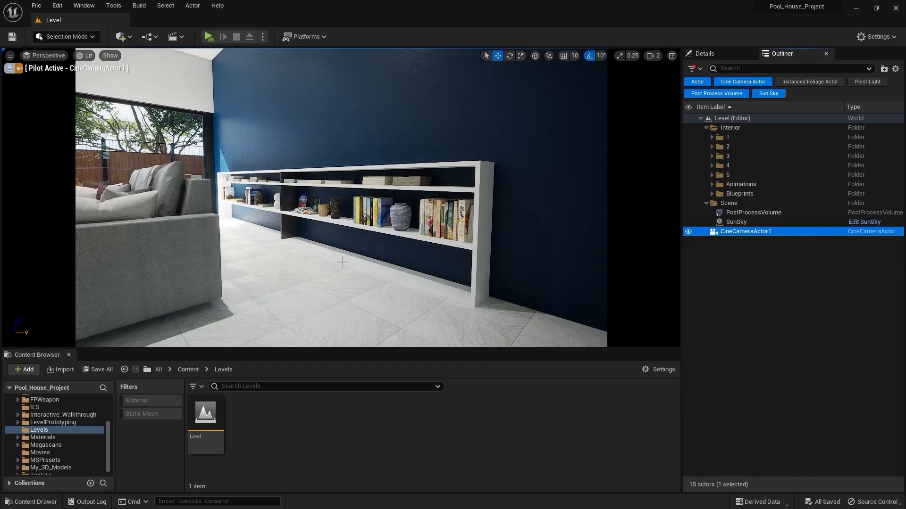
# Fly the piloted camera in close to the marble vase and the books on the shelf
pyautogui.press('w')
pyautogui.moveTo(343, 240); pyautogui.dragTo(361, 219, button='right')
pyautogui.press('s')
pyautogui.press('w')
pyautogui.press('w')
pyautogui.press('w')
pyautogui.press('q')
pyautogui.press('w')
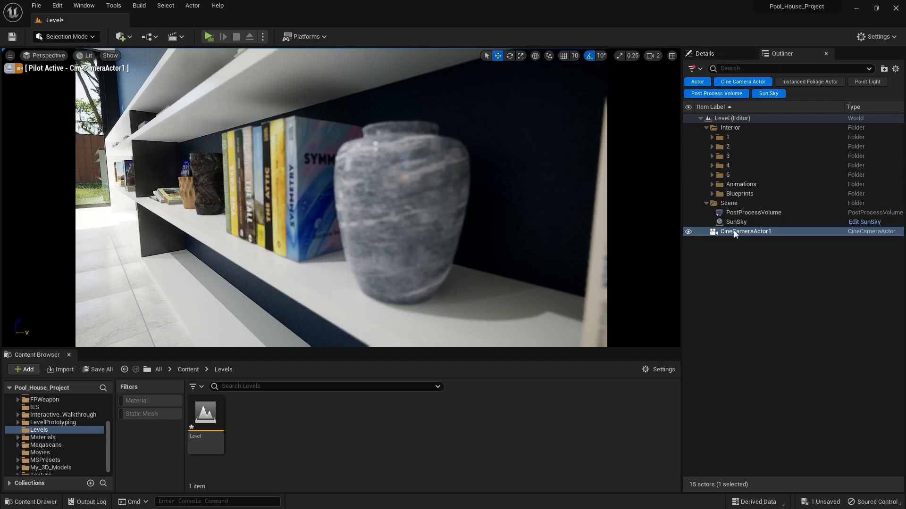
# Show the camera's details and expand its Filmback settings
pyautogui.click(707, 55)
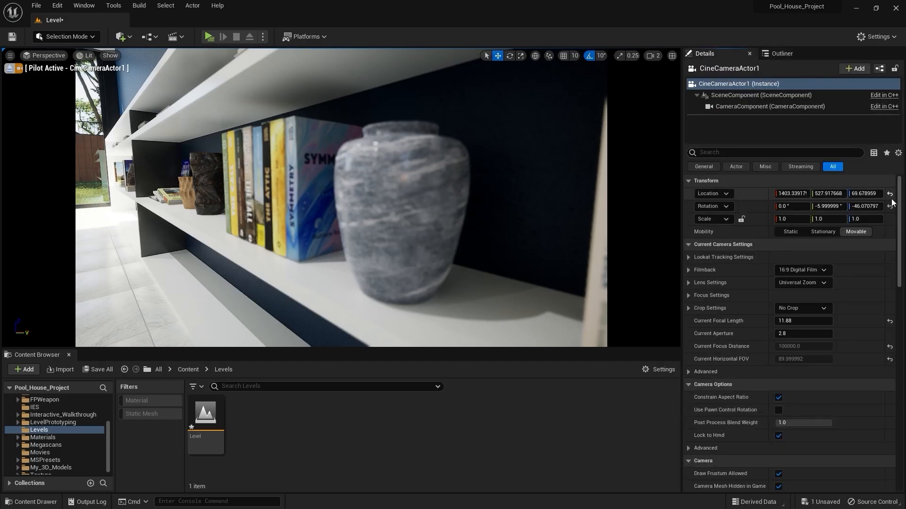
pyautogui.scroll(-10, 899, 204)
pyautogui.scroll(10, 897, 215)
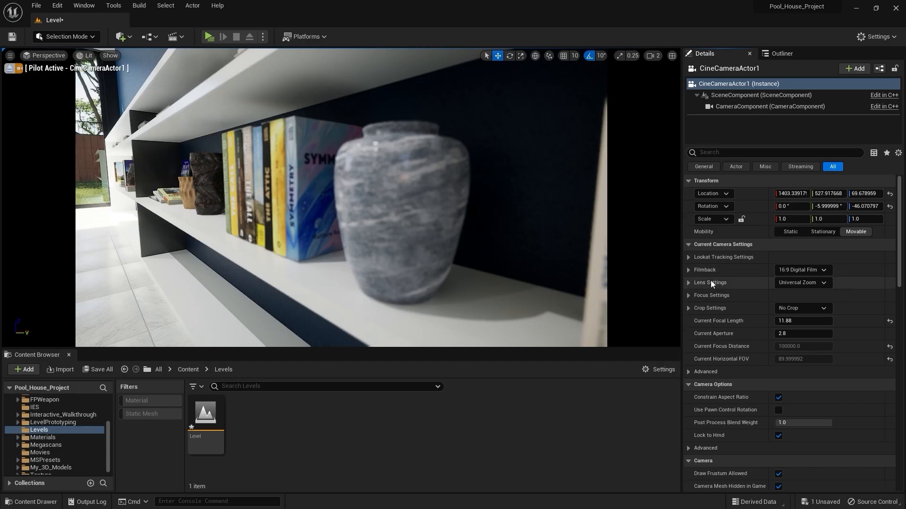
pyautogui.click(689, 271)
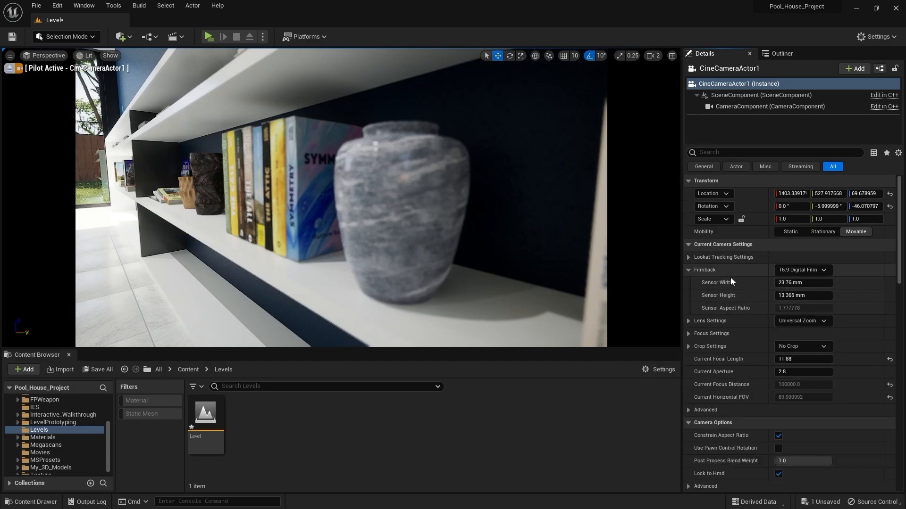
# Try the 16:9 DSLR and IMAX 70mm filmback presets, and reset the filmback to its default
pyautogui.click(785, 271)
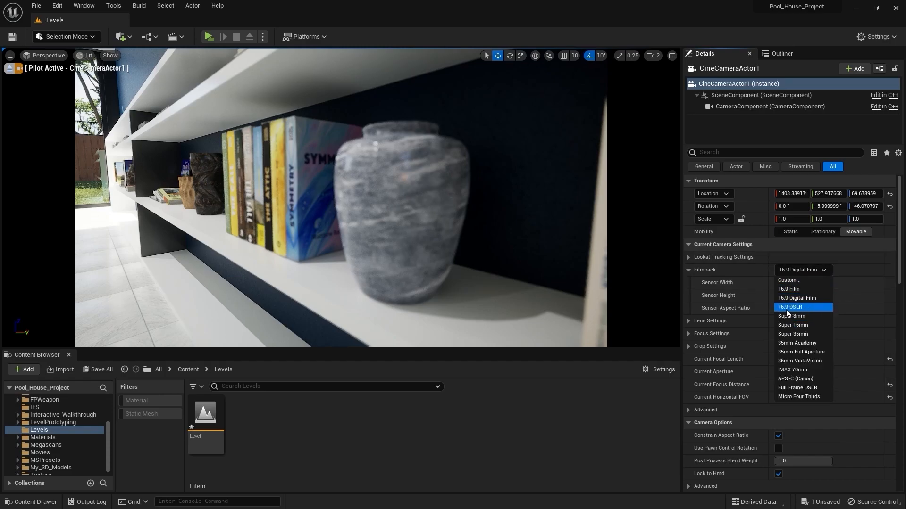
pyautogui.click(812, 307)
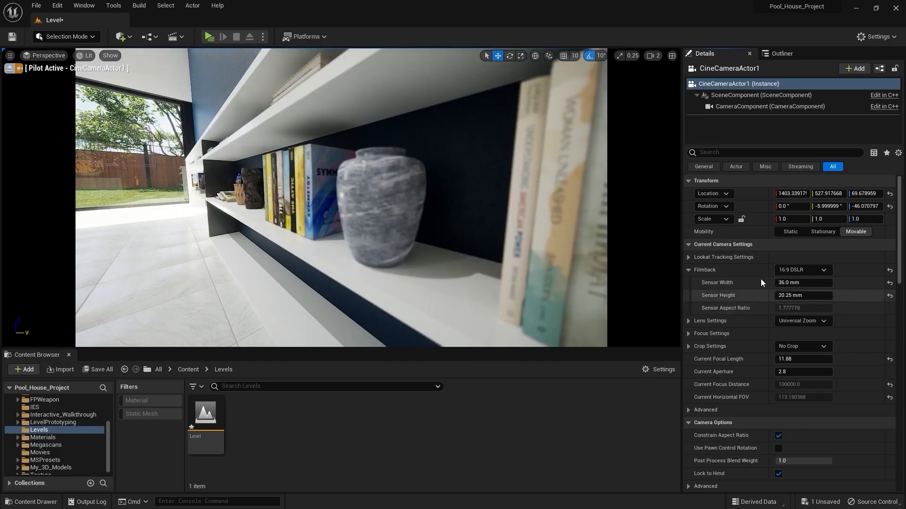
pyautogui.click(798, 273)
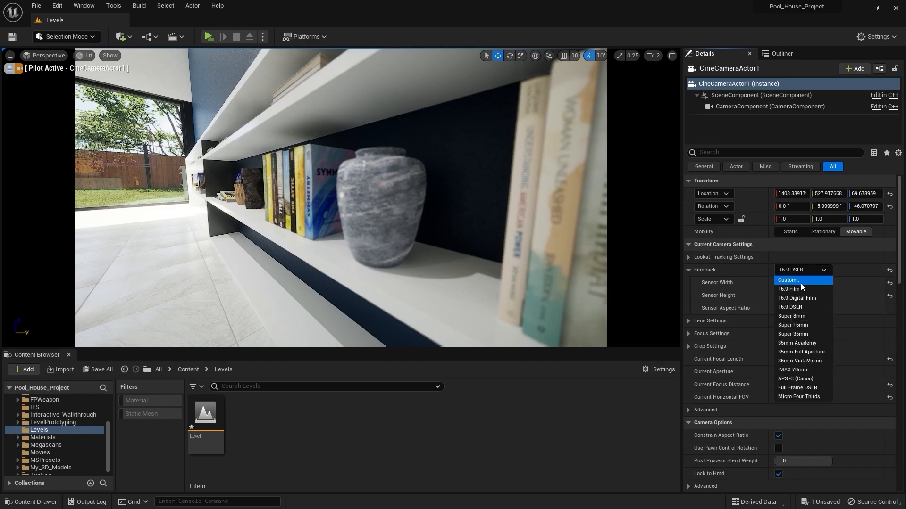
pyautogui.click(802, 368)
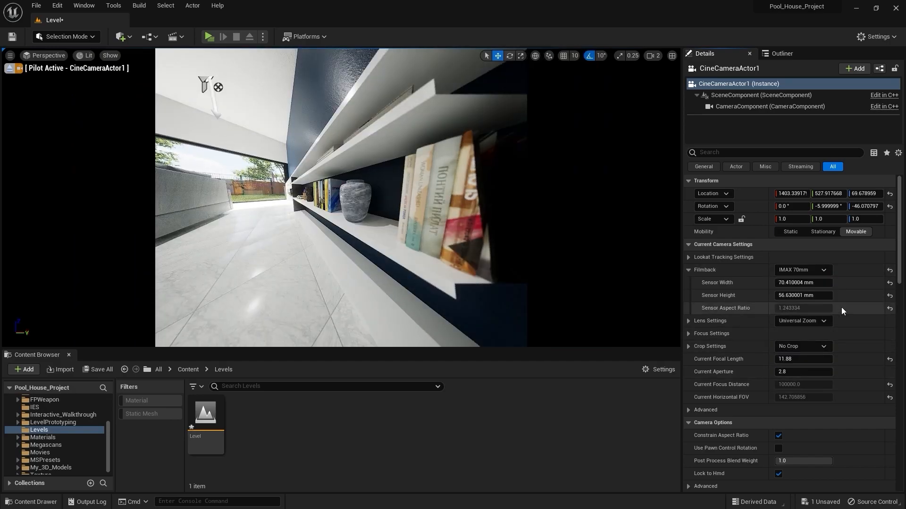
pyautogui.click(889, 269)
# Switch the filmback to 16:9 DSLR for comparison and back to 16:9 Digital Film
pyautogui.click(817, 271)
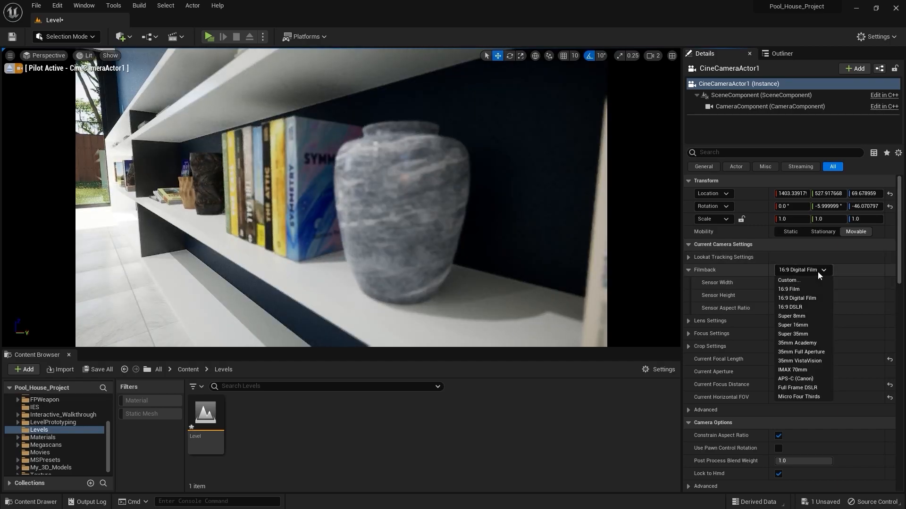
pyautogui.click(795, 307)
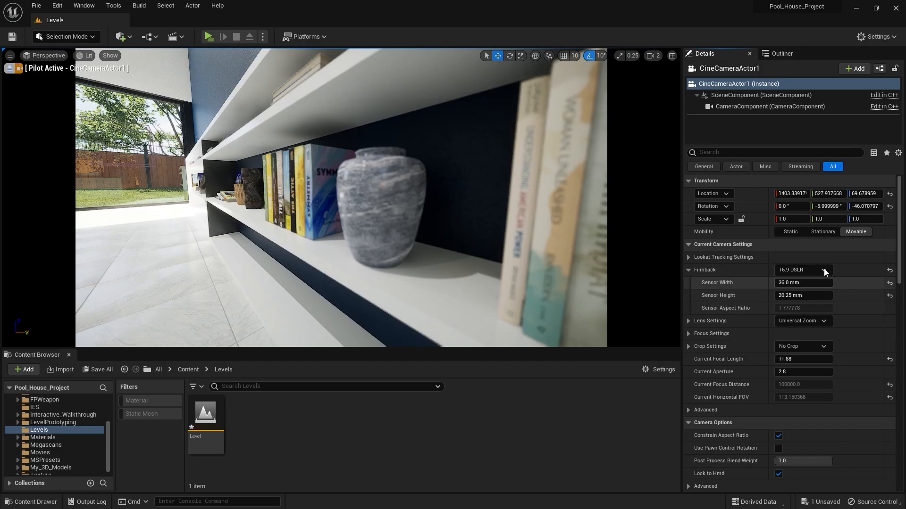
pyautogui.click(811, 271)
pyautogui.click(809, 295)
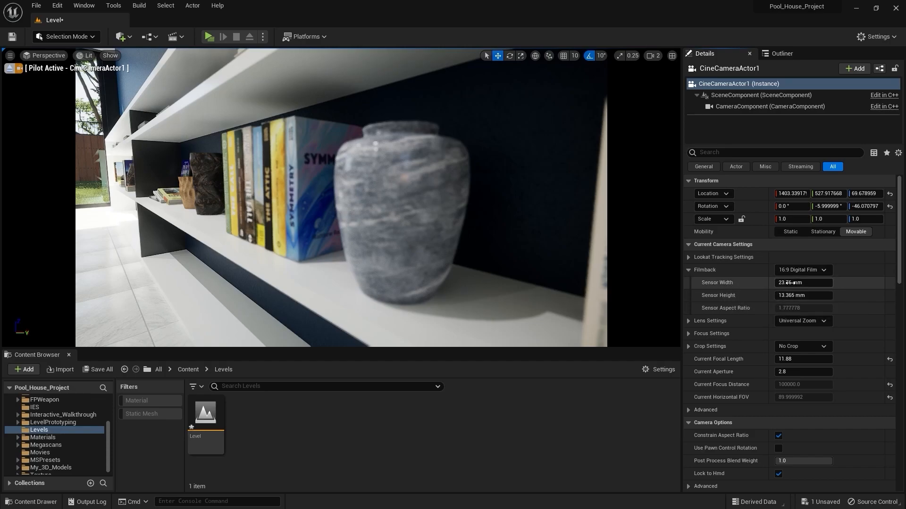
# Try a custom sensor size of about 29.6 by 14.2 mm, and restore the 16:9 Digital Film filmback
pyautogui.moveTo(803, 282)
pyautogui.mouseDown()
pyautogui.moveTo(834, 283)
pyautogui.moveTo(807, 282)
pyautogui.moveTo(829, 283)
pyautogui.moveTo(797, 301)
pyautogui.moveTo(812, 301)
pyautogui.moveTo(795, 300)
pyautogui.moveTo(812, 300)
pyautogui.moveTo(781, 295)
pyautogui.moveTo(804, 296)
pyautogui.mouseUp()
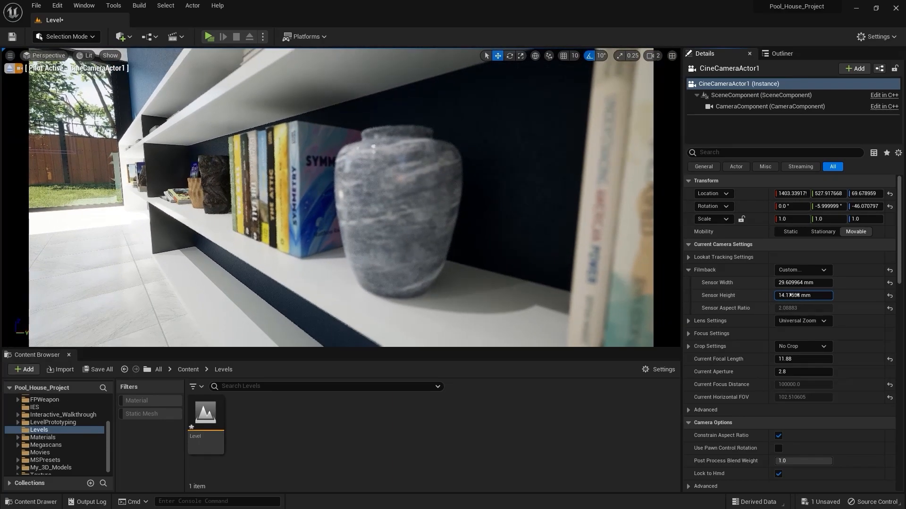
pyautogui.click(804, 273)
pyautogui.click(806, 296)
# Set the lens preset to 30mm Prime f/1.4 and pull the camera back until the whole vase is framed
pyautogui.scroll(-1, 831, 278)
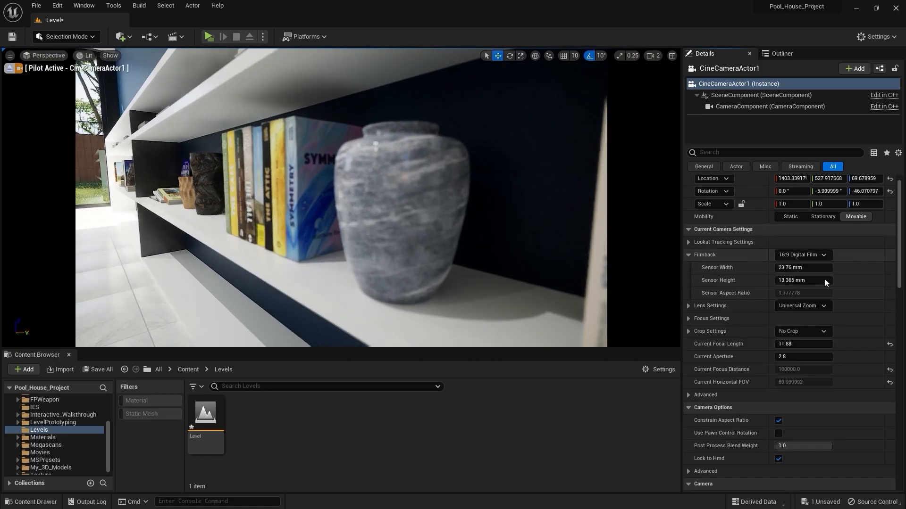
pyautogui.scroll(-3, 832, 275)
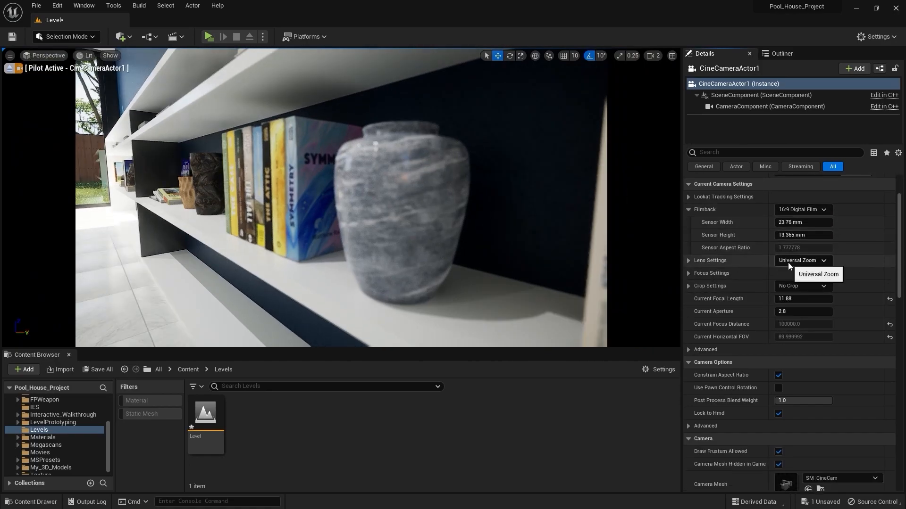
pyautogui.click(688, 261)
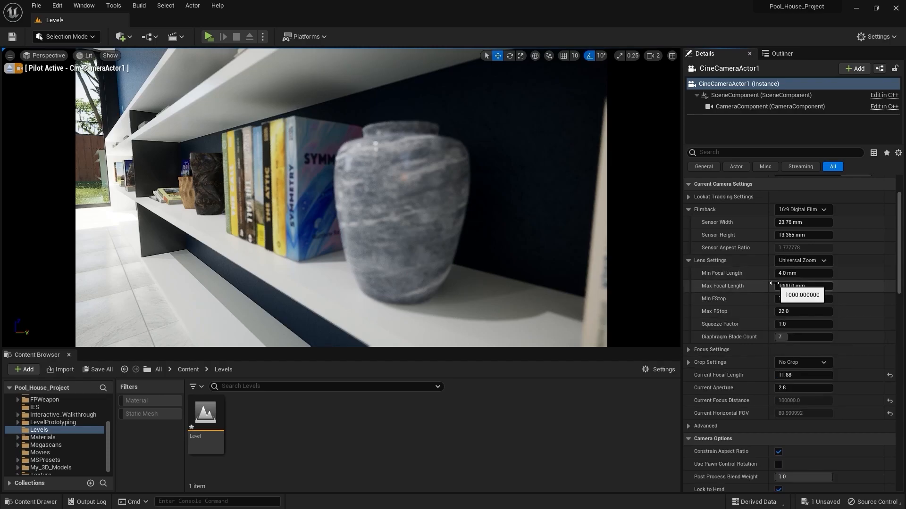
pyautogui.click(805, 259)
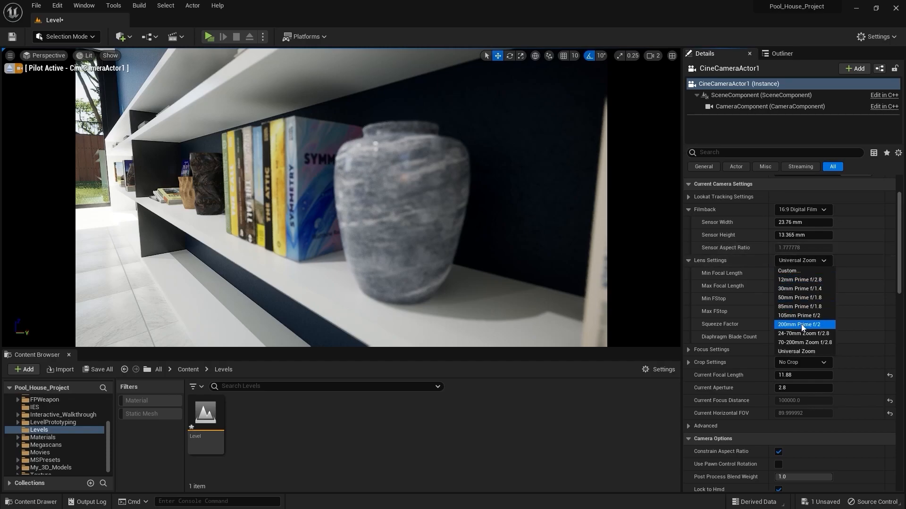
pyautogui.click(808, 287)
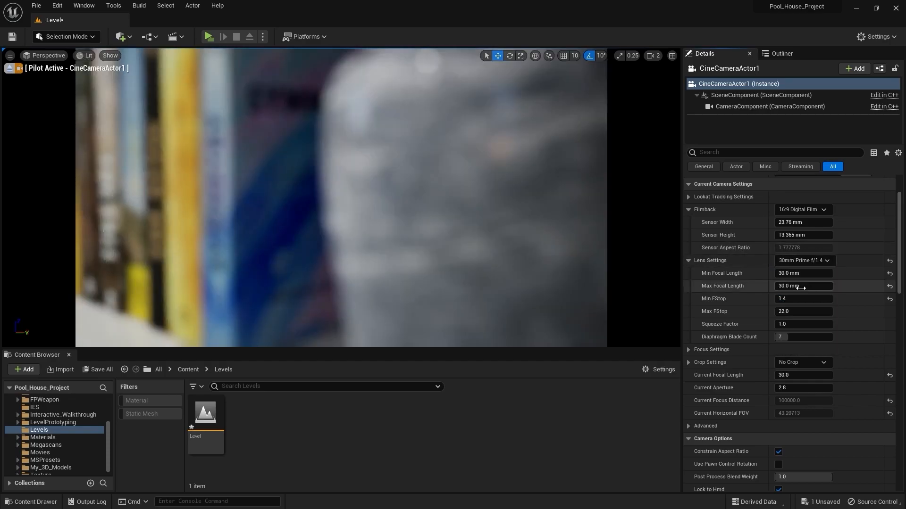
pyautogui.scroll(-5, 341, 197)
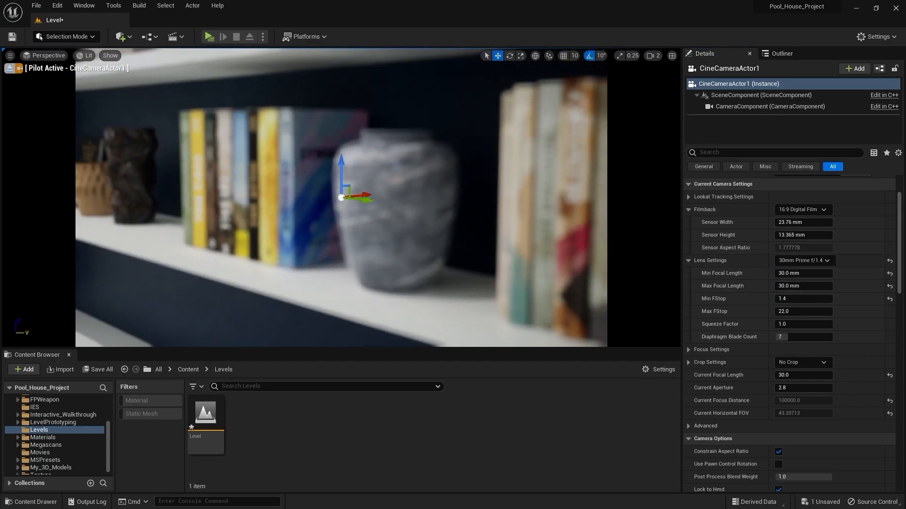
pyautogui.scroll(2, 632, 255)
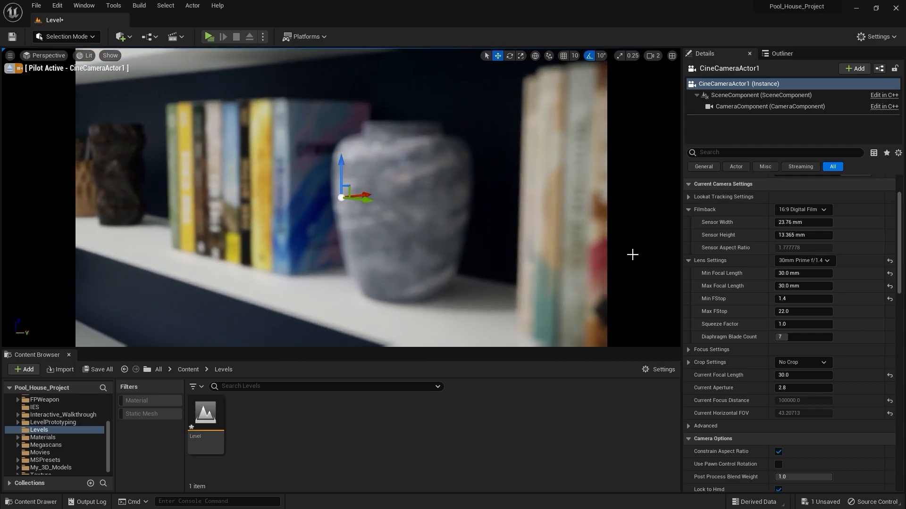
# Change the lens preset to 50mm Prime f/1.8 and move the camera farther back to reframe the vase
pyautogui.click(817, 263)
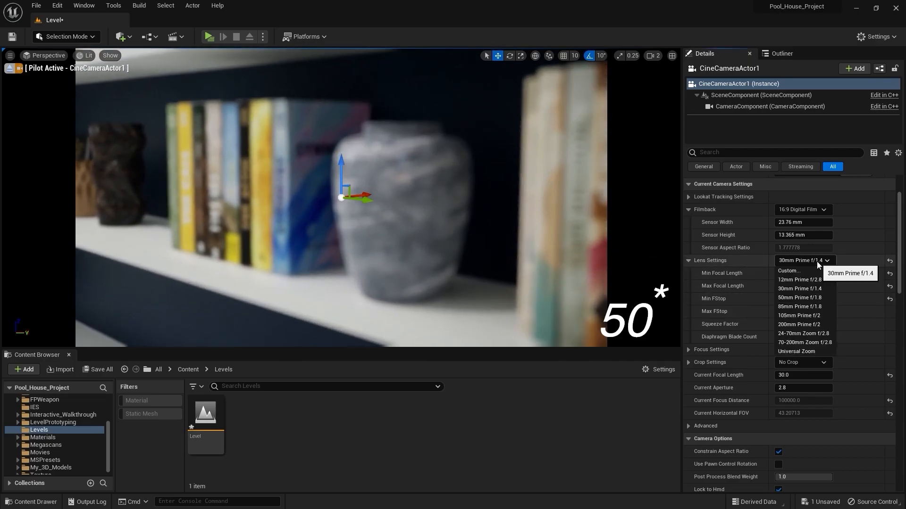
pyautogui.click(802, 298)
pyautogui.moveTo(423, 204); pyautogui.dragTo(422, 203, button='right')
pyautogui.press('s')
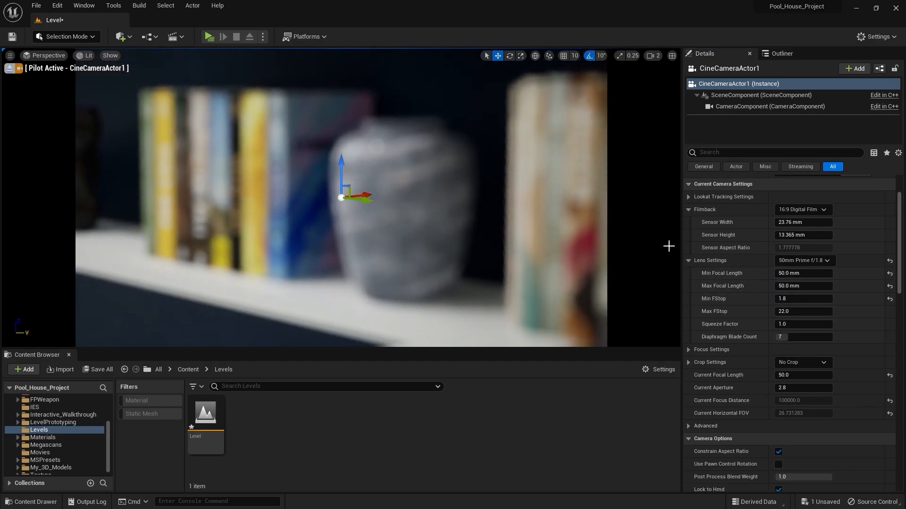
# Reset the lens preset to Universal Zoom and collapse the Lens Settings
pyautogui.click(890, 260)
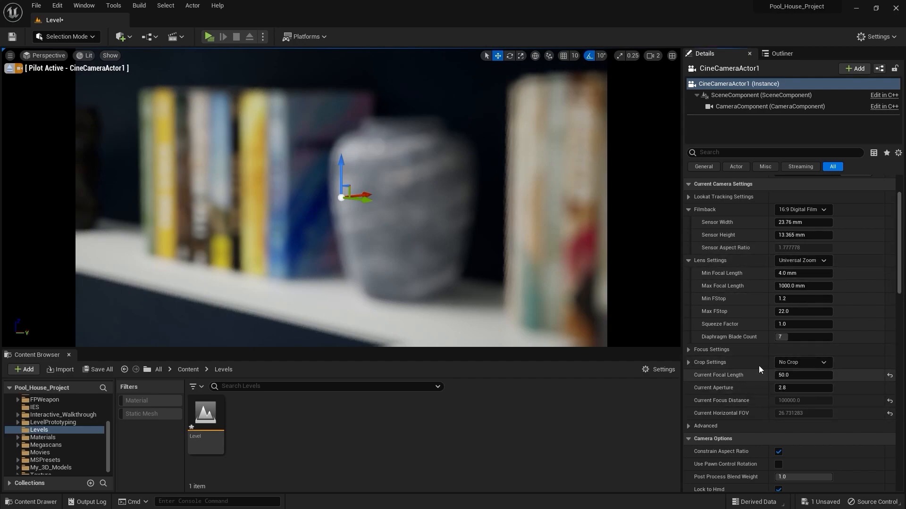
pyautogui.click(685, 265)
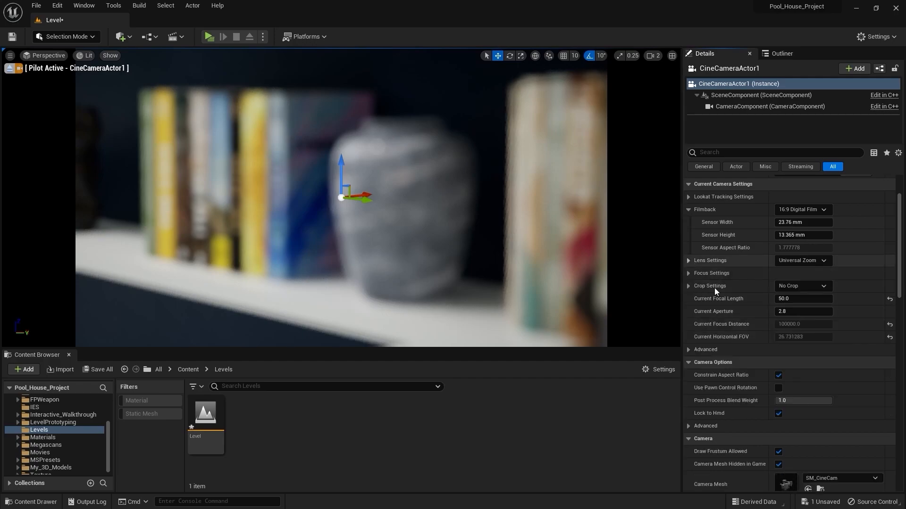
# Expand the Focus Settings and reframe the camera along the shelf to include the objects beyond the books
pyautogui.click(688, 274)
pyautogui.moveTo(453, 180); pyautogui.dragTo(310, 171, button='right')
pyautogui.press('d')
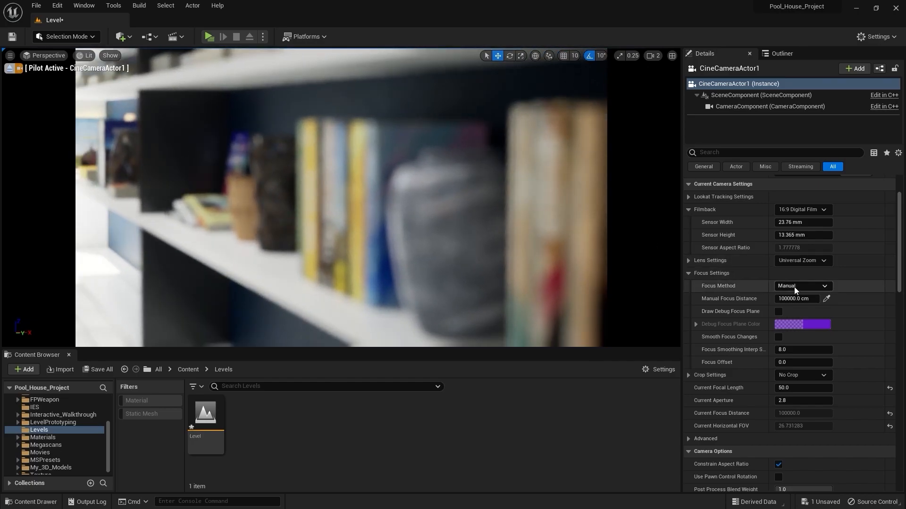
# Try the Disable focus method for comparison, and set the focus method back to Manual
pyautogui.click(794, 286)
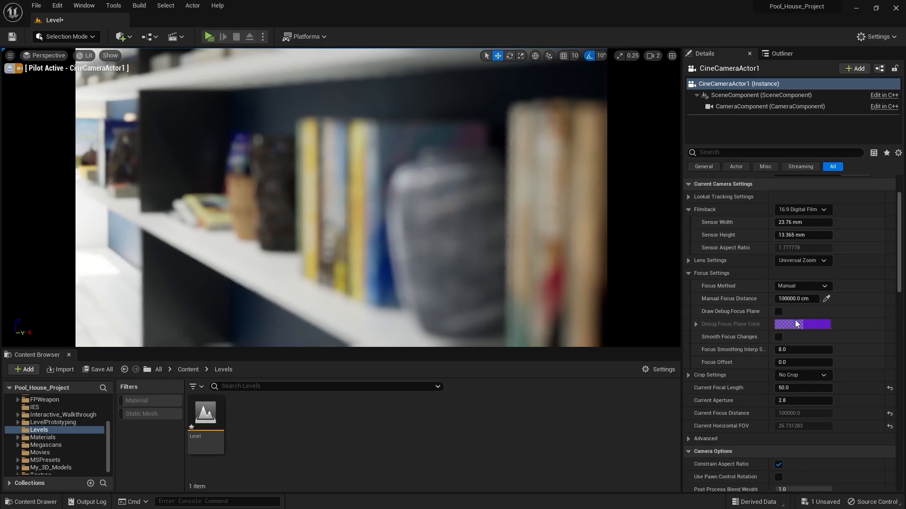
pyautogui.click(795, 320)
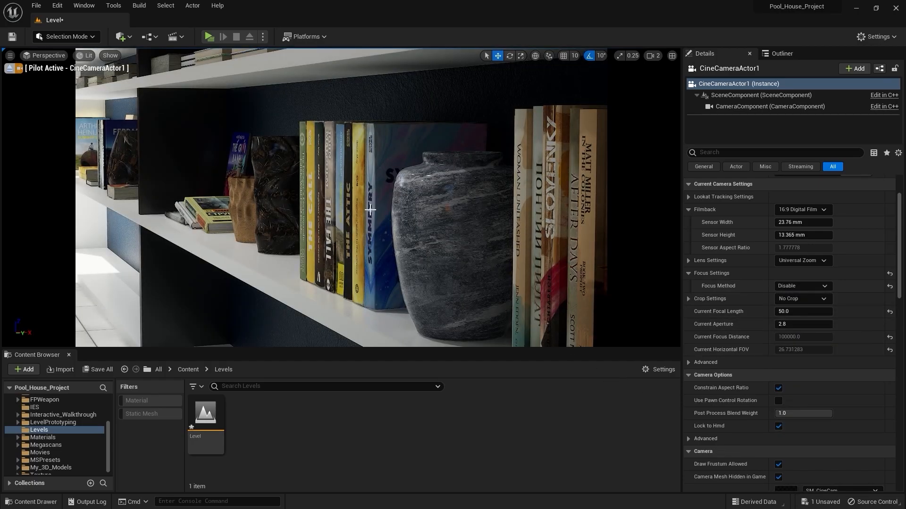
pyautogui.click(799, 287)
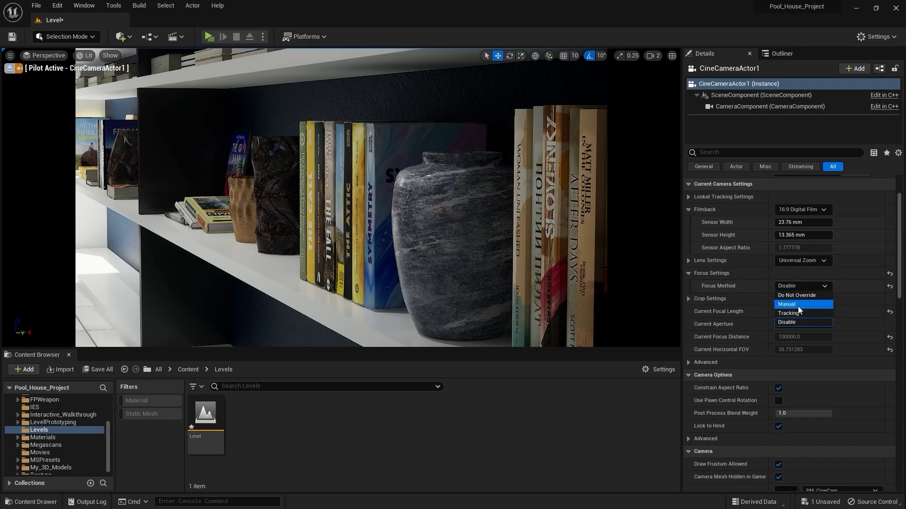
pyautogui.click(797, 307)
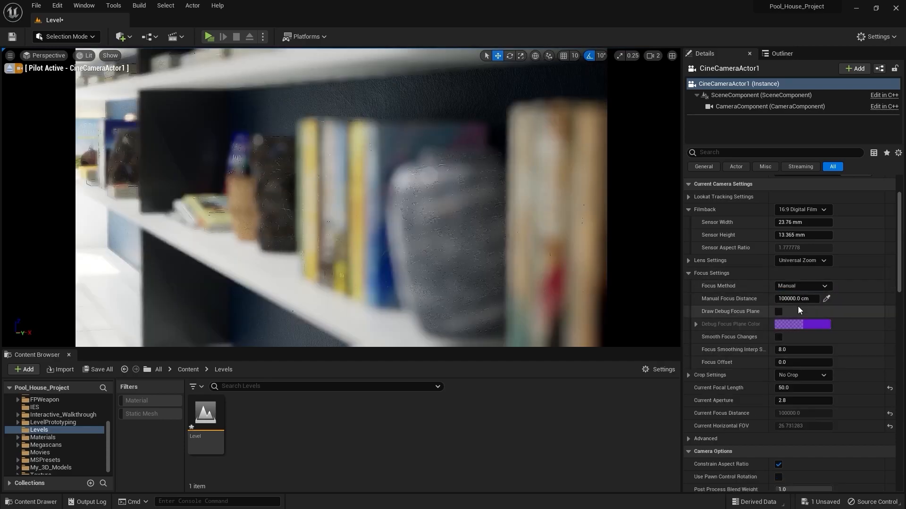
# Sample the manual focus distance from the grey vase, enable Draw Debug Focus Plane, and shift the camera slightly along the shelf
pyautogui.click(826, 298)
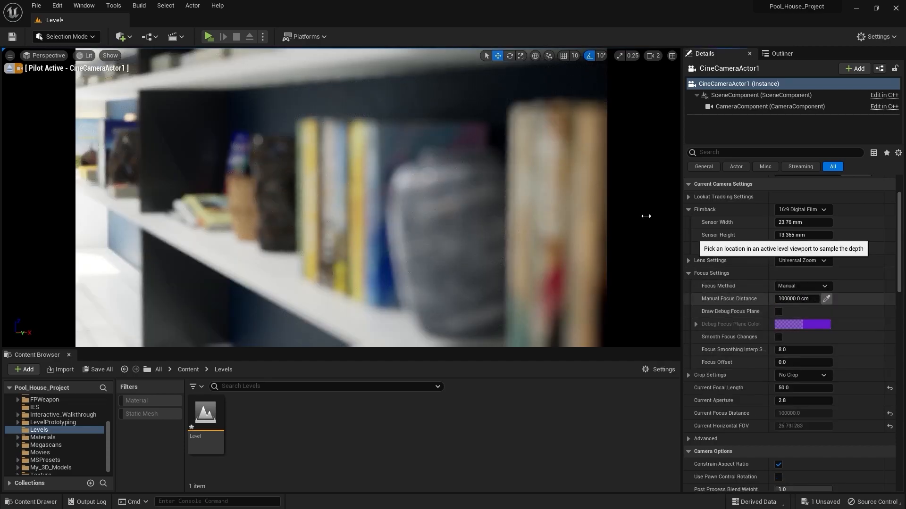
pyautogui.click(458, 203)
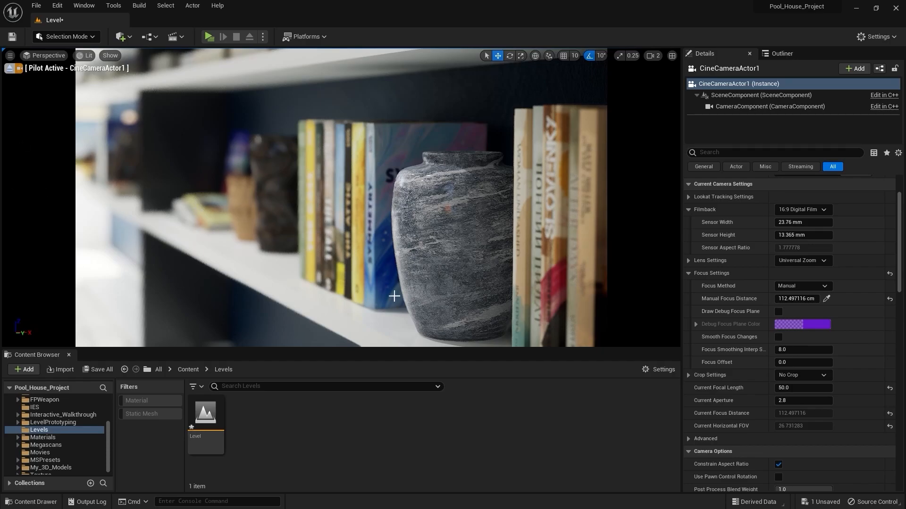
pyautogui.click(778, 311)
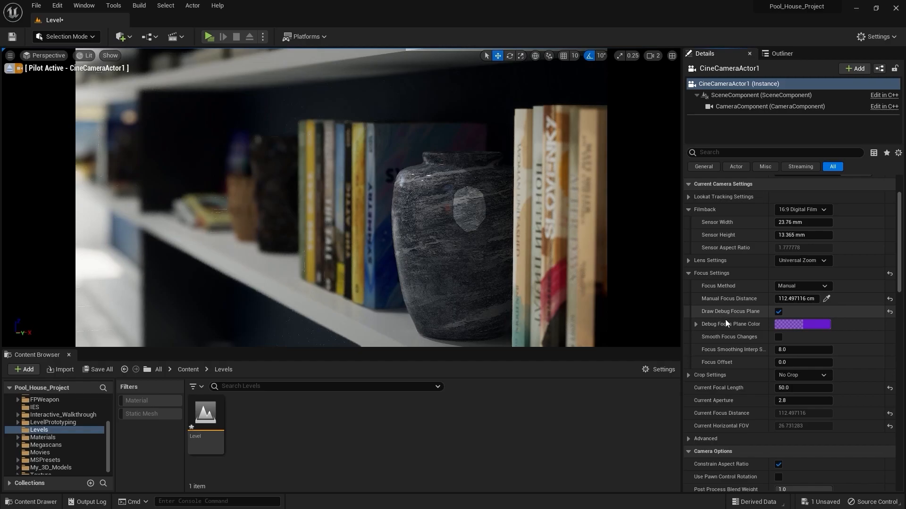
pyautogui.moveTo(341, 199)
pyautogui.mouseDown(button='right')
pyautogui.moveTo(264, 245)
pyautogui.moveTo(340, 203)
pyautogui.moveTo(415, 198)
pyautogui.moveTo(321, 203)
pyautogui.moveTo(354, 198)
pyautogui.mouseUp(button='right')
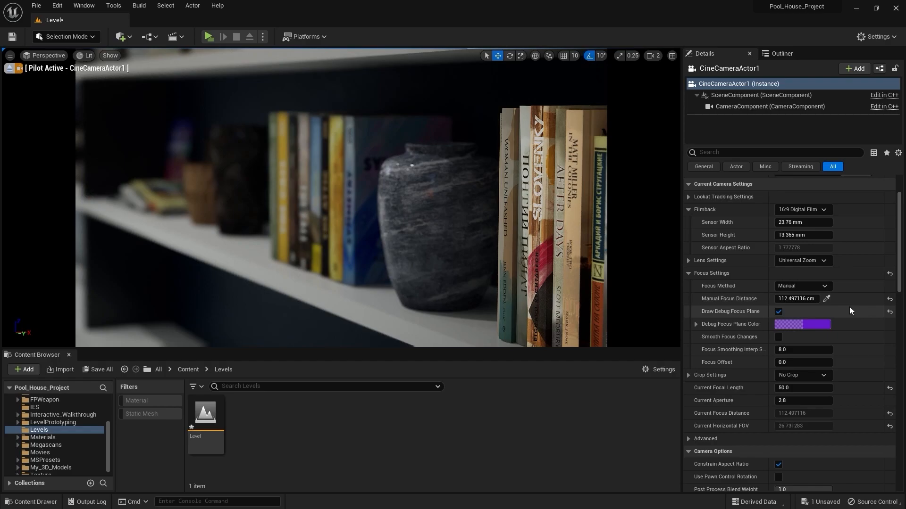
# Increase the manual focus distance through about 130 cm to about 203.67 cm, moving the focus plane behind the vase
pyautogui.moveTo(798, 299)
pyautogui.mouseDown()
pyautogui.moveTo(764, 299)
pyautogui.moveTo(815, 299)
pyautogui.mouseUp()
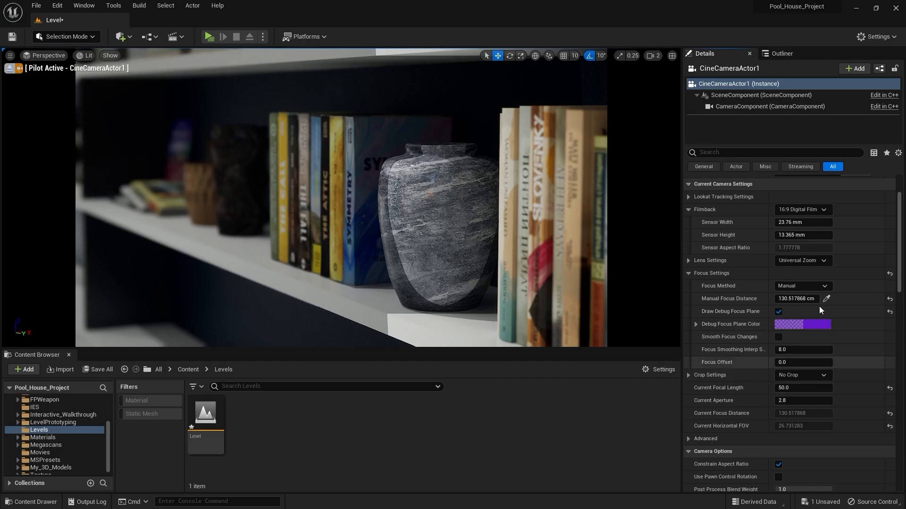
pyautogui.moveTo(800, 298); pyautogui.dragTo(796, 299)
pyautogui.moveTo(796, 299); pyautogui.dragTo(837, 298)
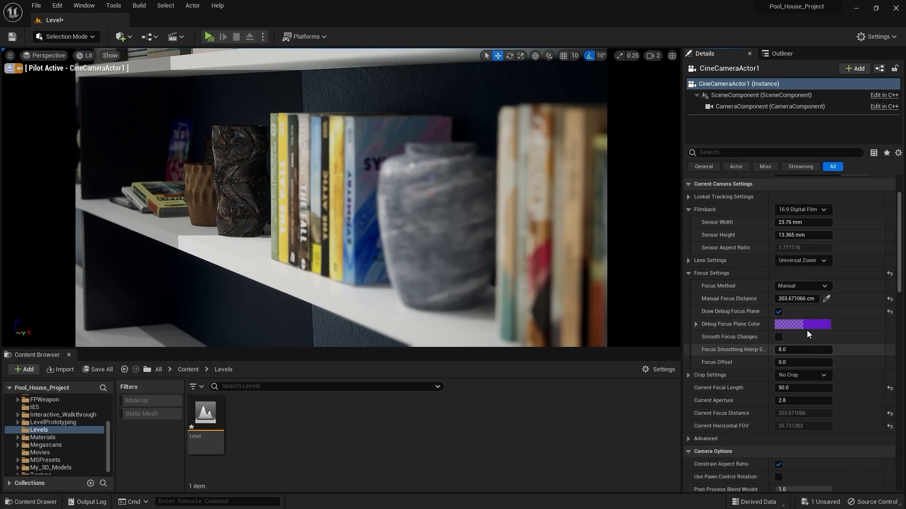
# Try a current focal length of about 39, and set it to 25
pyautogui.scroll(-3, 768, 351)
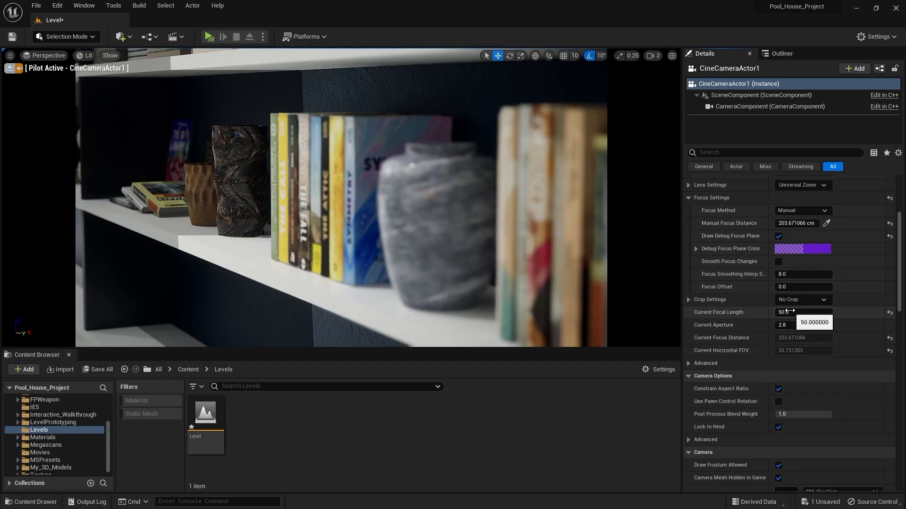
pyautogui.moveTo(790, 313)
pyautogui.mouseDown()
pyautogui.moveTo(755, 313)
pyautogui.moveTo(775, 316)
pyautogui.mouseUp()
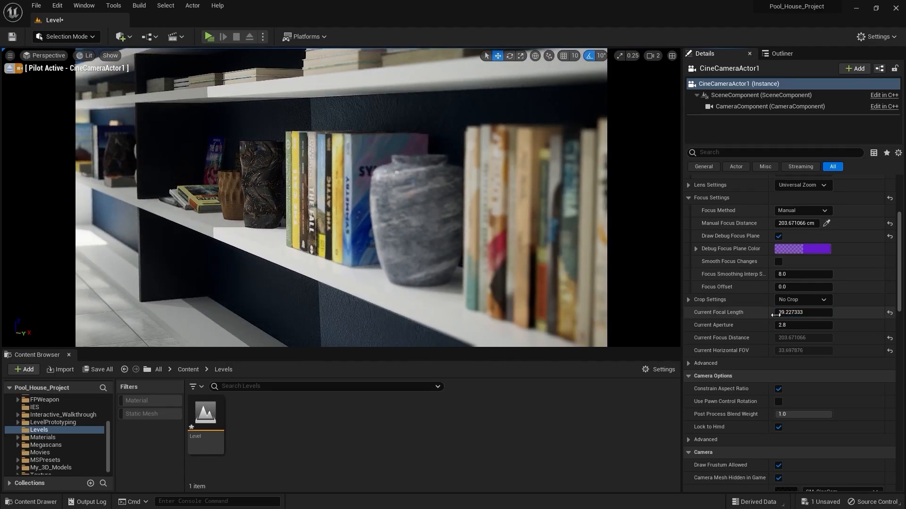
pyautogui.click(791, 314)
pyautogui.write('25')
pyautogui.press('Return')
pyautogui.click(751, 315)
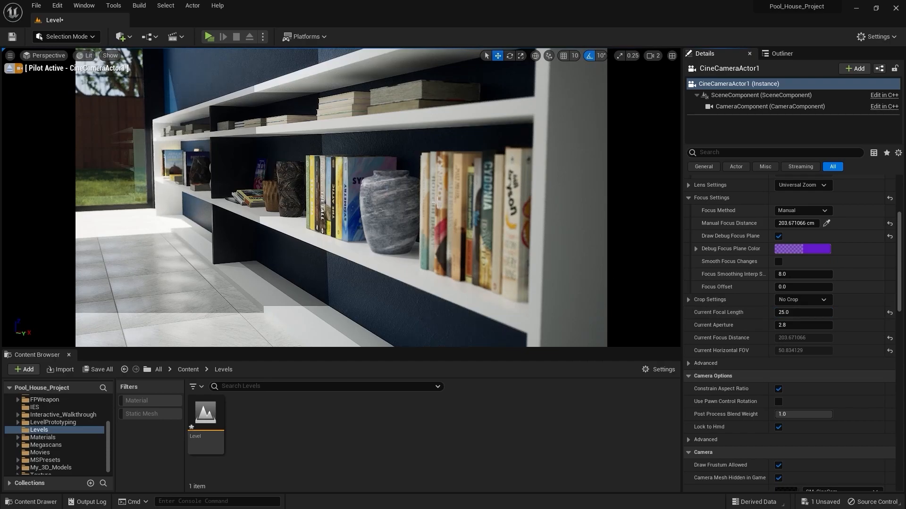
# Try current focal lengths of 30 and 35 for comparison, and set the value to 50
pyautogui.click(794, 313)
pyautogui.write('30')
pyautogui.press('Return')
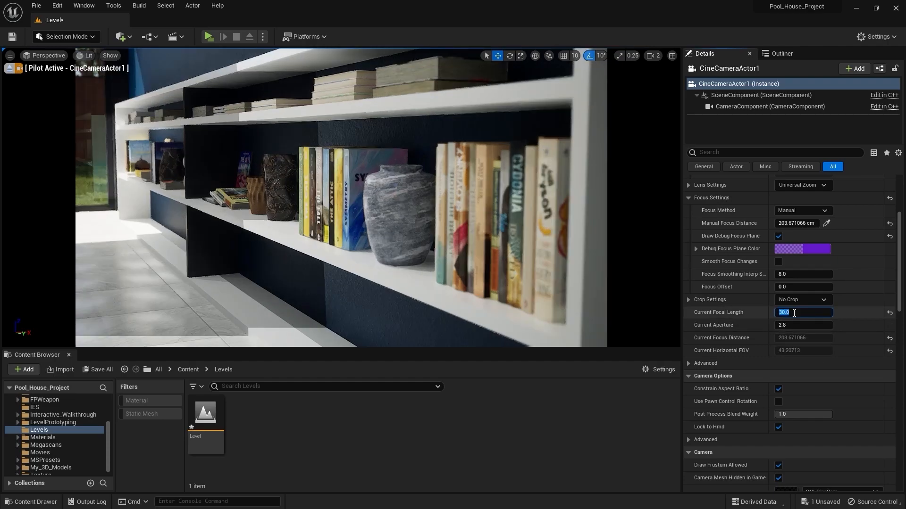
pyautogui.write('35')
pyautogui.press('Return')
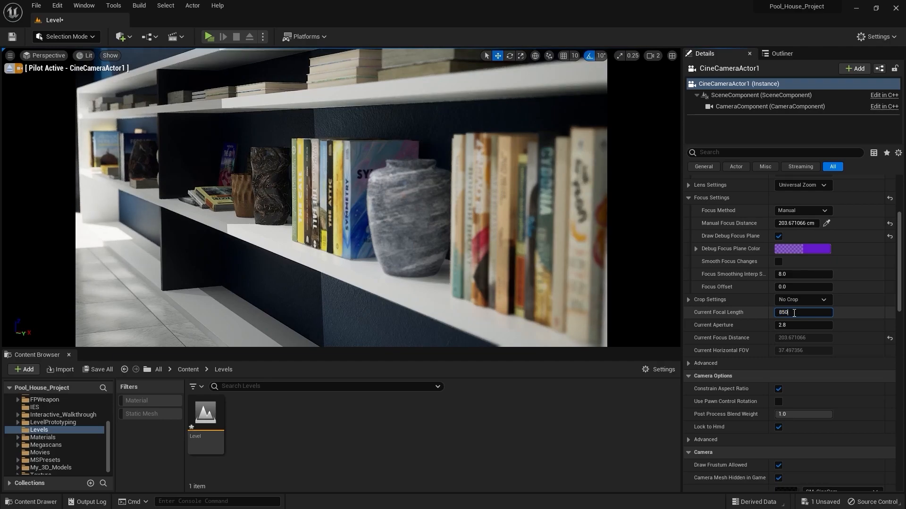
pyautogui.write('50')
pyautogui.press('Return')
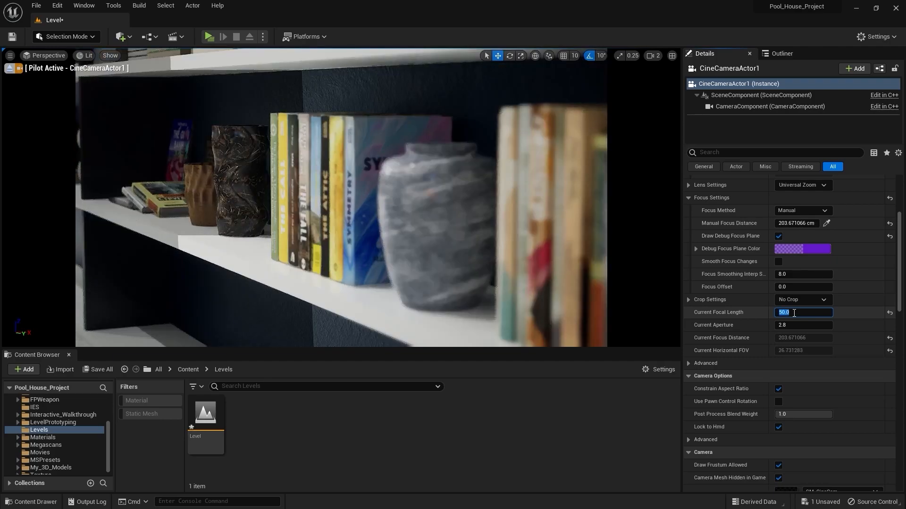
pyautogui.click(836, 308)
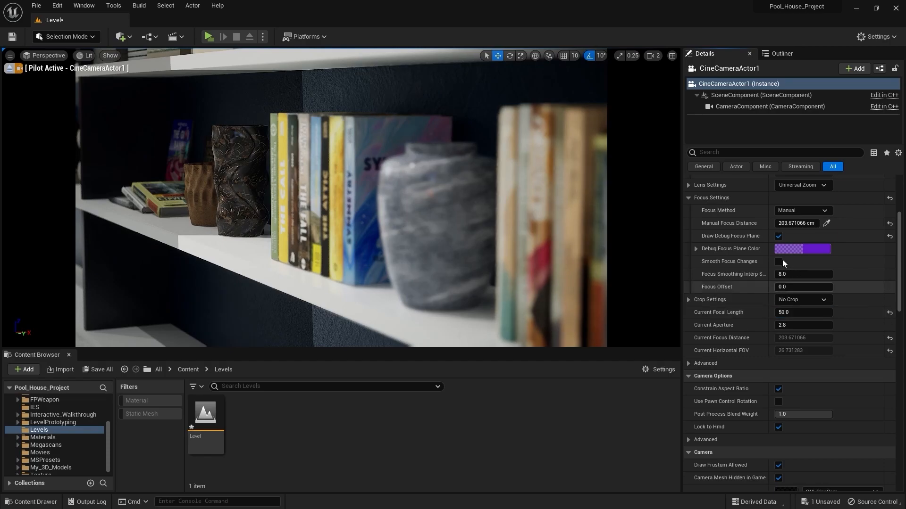
# Reduce the manual focus distance to about 130 cm to focus on the vase, and reframe the camera to include more of the shelf
pyautogui.moveTo(797, 223); pyautogui.dragTo(768, 223)
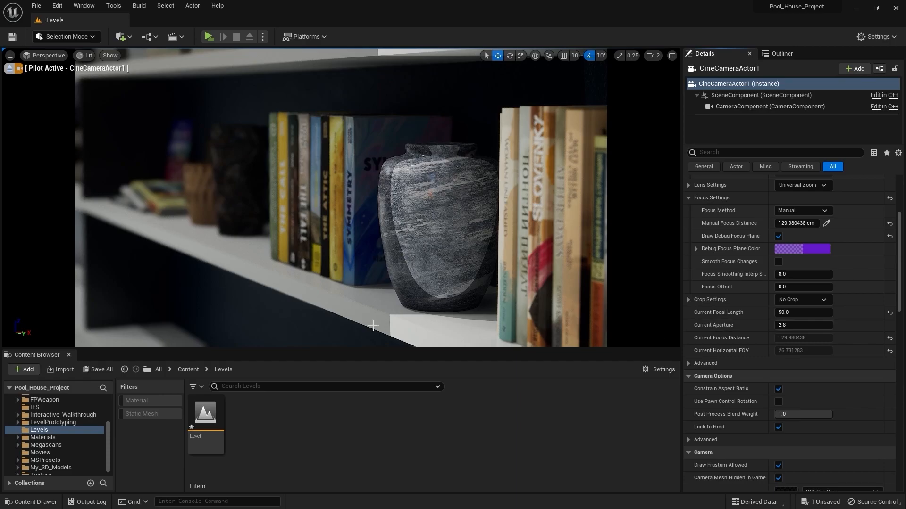
pyautogui.moveTo(341, 197)
pyautogui.mouseDown(button='right')
pyautogui.moveTo(264, 175)
pyautogui.moveTo(307, 180)
pyautogui.moveTo(349, 255)
pyautogui.moveTo(340, 94)
pyautogui.moveTo(340, 146)
pyautogui.moveTo(298, 184)
pyautogui.moveTo(278, 259)
pyautogui.moveTo(378, 203)
pyautogui.moveTo(330, 189)
pyautogui.moveTo(297, 217)
pyautogui.moveTo(300, 262)
pyautogui.moveTo(344, 174)
pyautogui.moveTo(358, 174)
pyautogui.moveTo(332, 217)
pyautogui.moveTo(292, 213)
pyautogui.moveTo(283, 229)
pyautogui.moveTo(319, 234)
pyautogui.moveTo(356, 189)
pyautogui.mouseUp(button='right')
# Try a current aperture of about 6 to compare the depth of field, and lower it to 1.2
pyautogui.moveTo(797, 325); pyautogui.dragTo(824, 325)
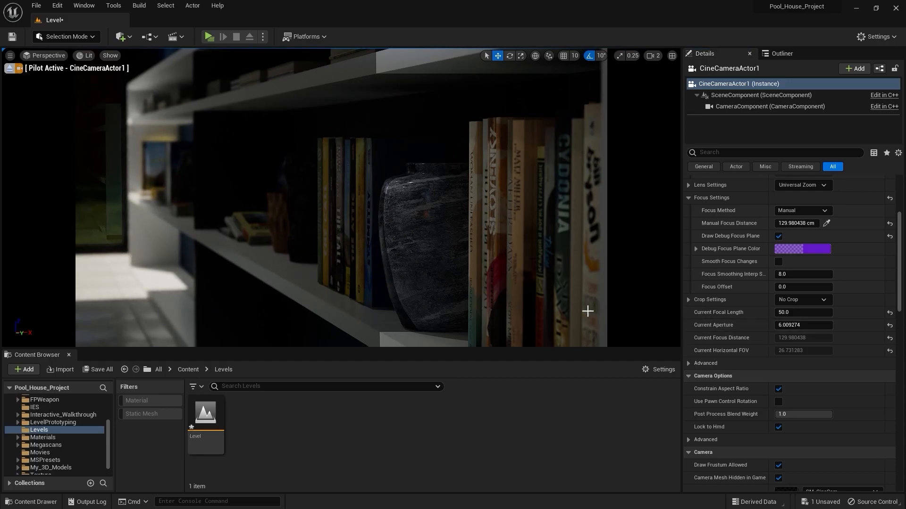
pyautogui.moveTo(783, 325); pyautogui.dragTo(750, 325)
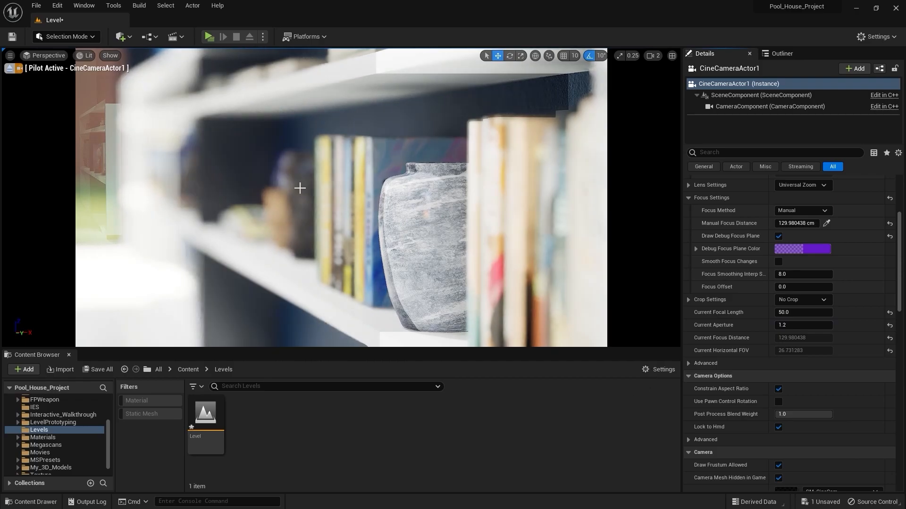
pyautogui.moveTo(802, 325); pyautogui.dragTo(780, 326)
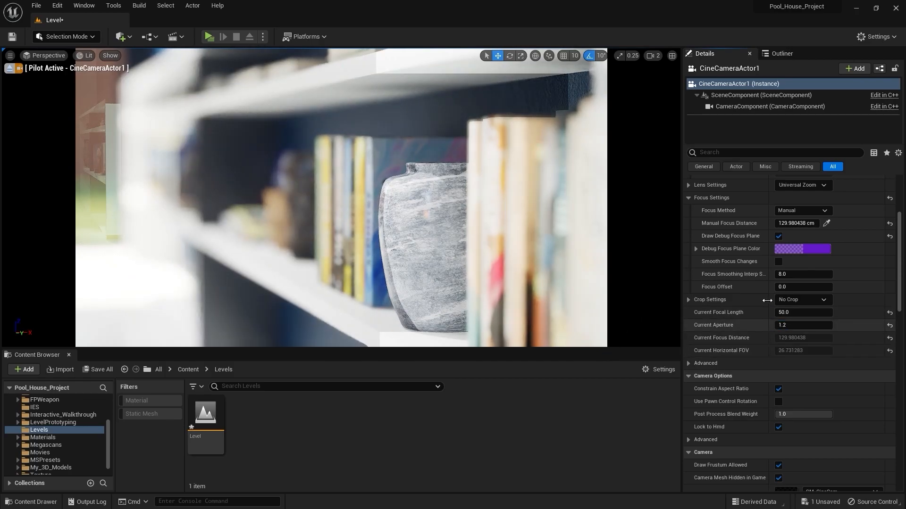
# Find the camera's exposure properties, enable the Metering Mode and Exposure Compensation overrides, and clear the search
pyautogui.click(732, 153)
pyautogui.write('exp')
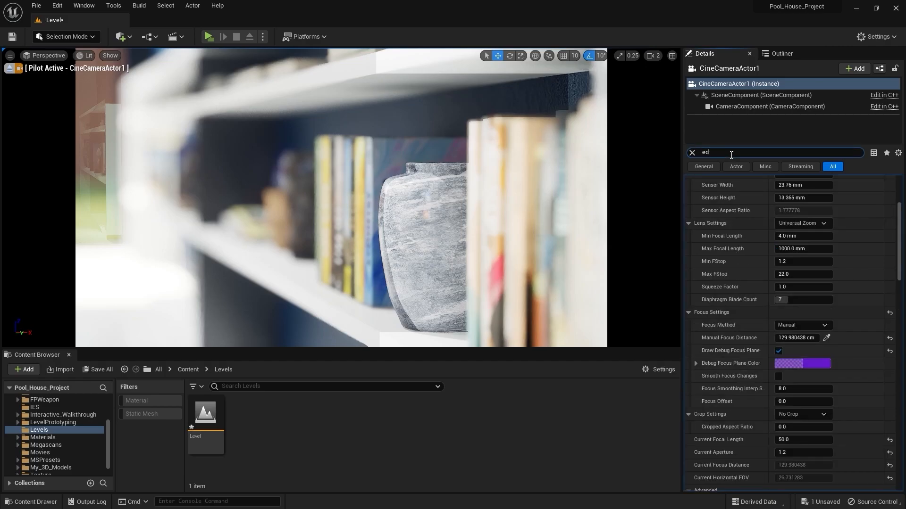
pyautogui.write('osu')
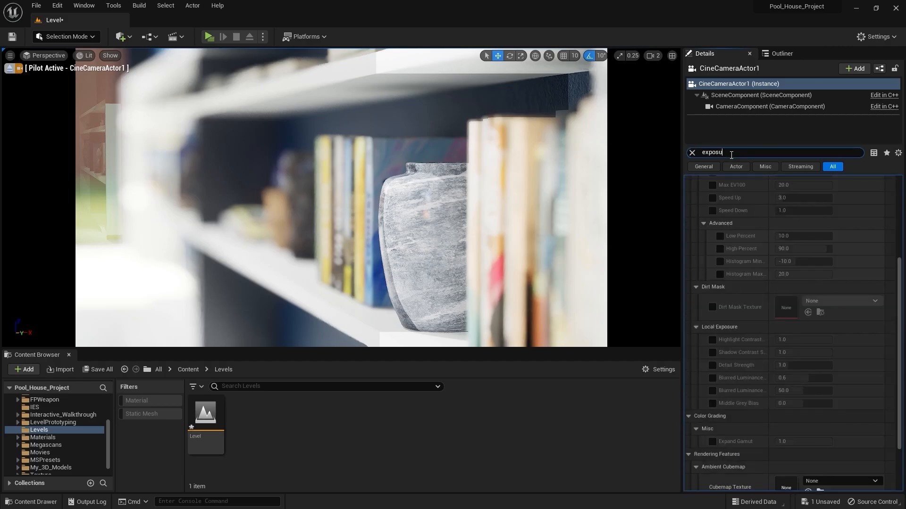
pyautogui.write('re')
pyautogui.scroll(5, 785, 256)
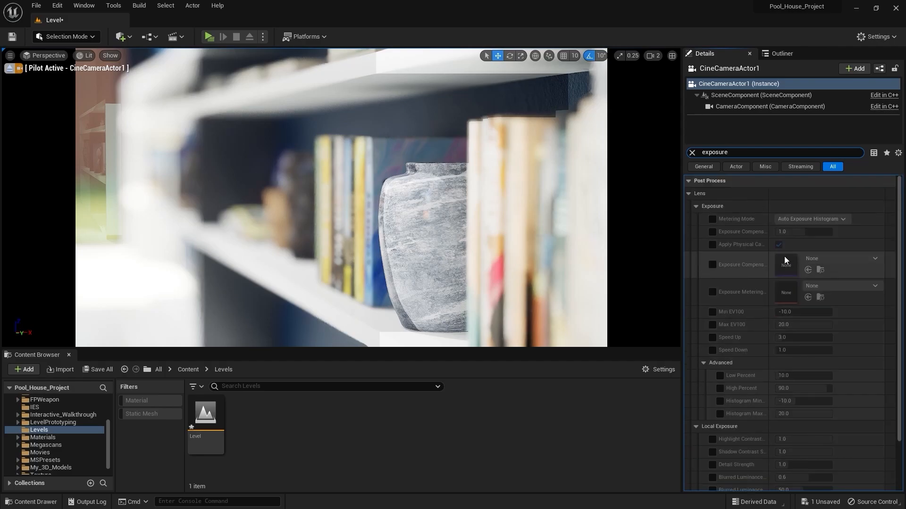
pyautogui.click(712, 219)
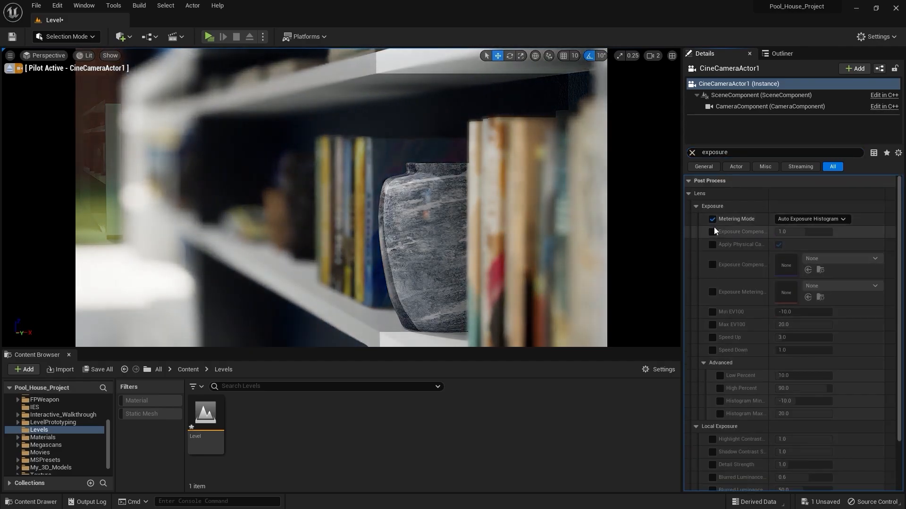
pyautogui.click(717, 233)
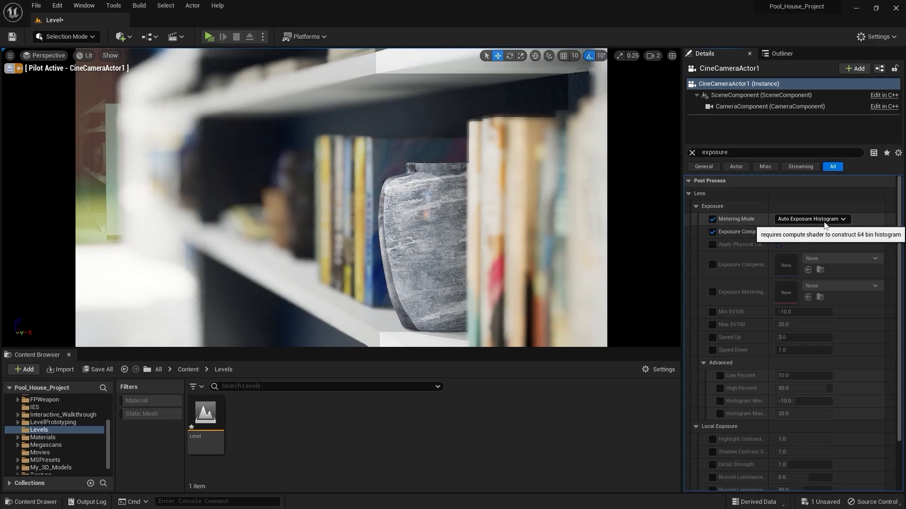
pyautogui.click(691, 153)
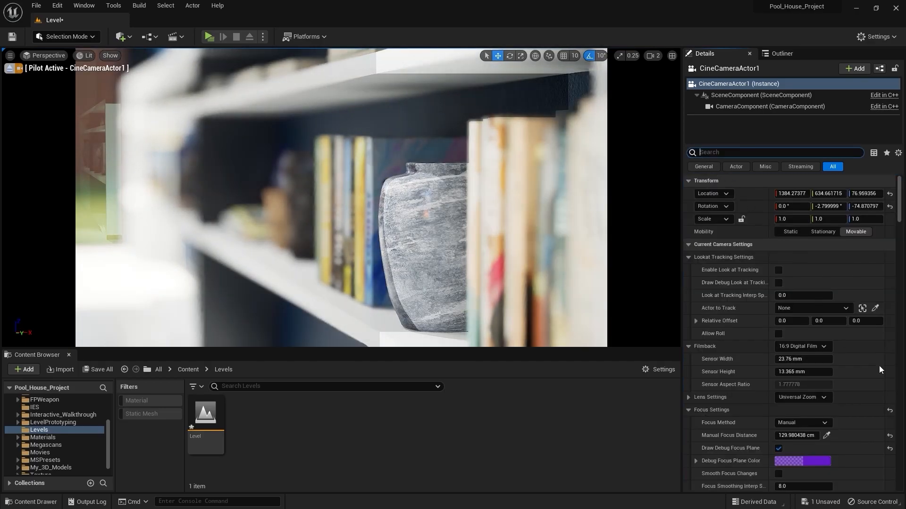
# Raise the current aperture to about 9.04 for comparison, and lower it to about 1.98
pyautogui.moveTo(899, 198)
pyautogui.mouseDown()
pyautogui.moveTo(899, 218)
pyautogui.moveTo(885, 223)
pyautogui.mouseUp()
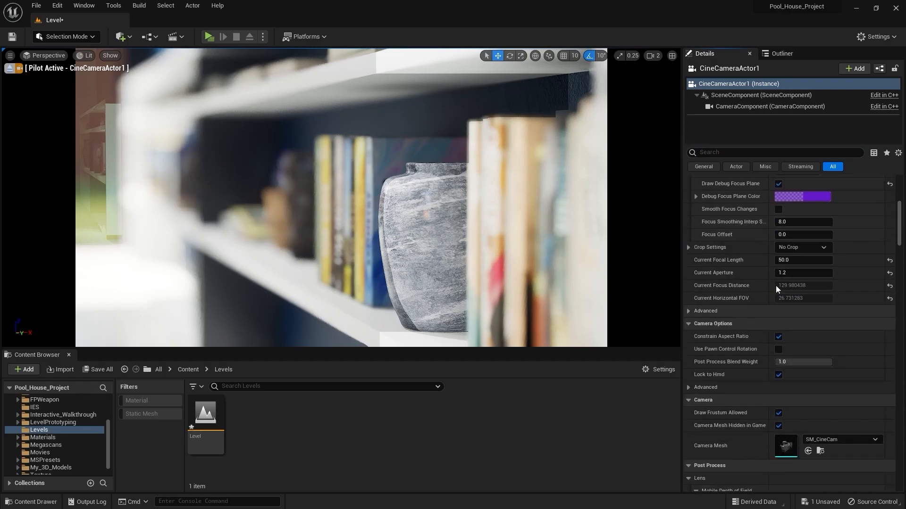
pyautogui.moveTo(802, 273); pyautogui.dragTo(856, 273)
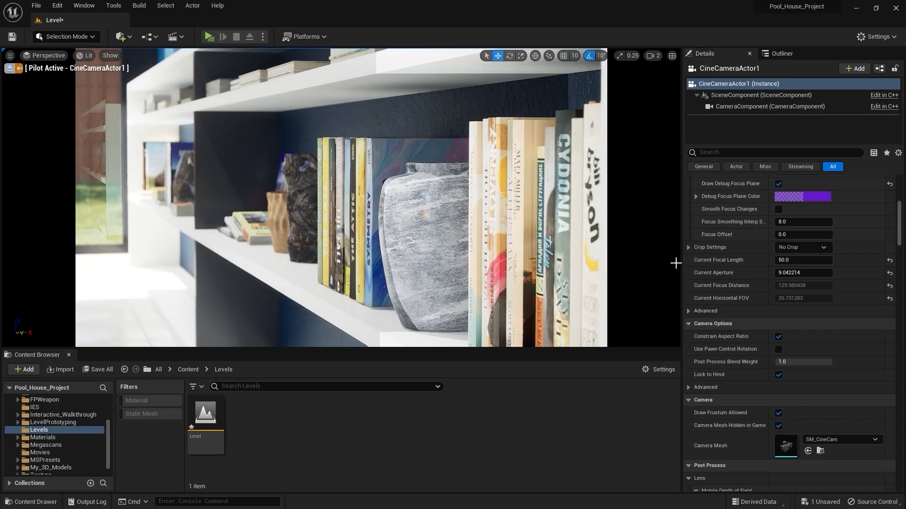
pyautogui.moveTo(802, 273); pyautogui.dragTo(763, 273)
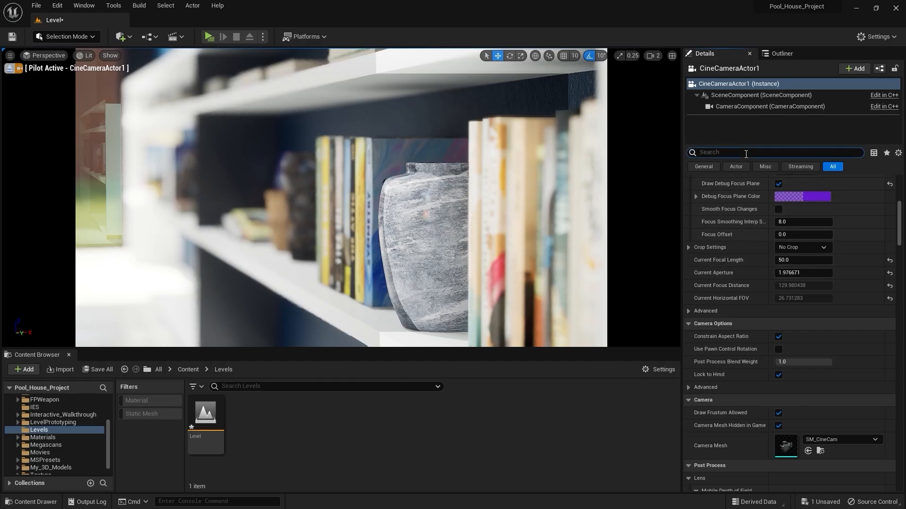
# Filter the details by "ex", stop piloting the camera, and try an Exposure Compensation of about 13
pyautogui.write('ecx')
pyautogui.write('x')
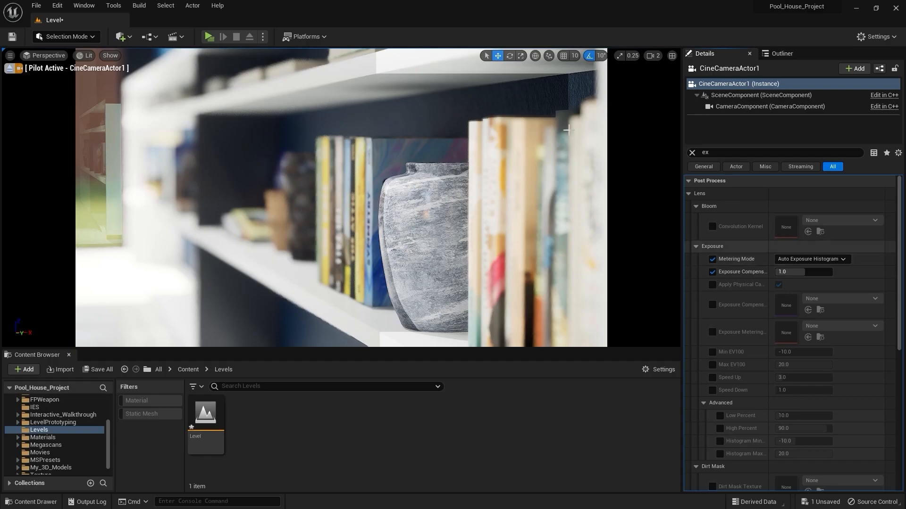
pyautogui.click(10, 69)
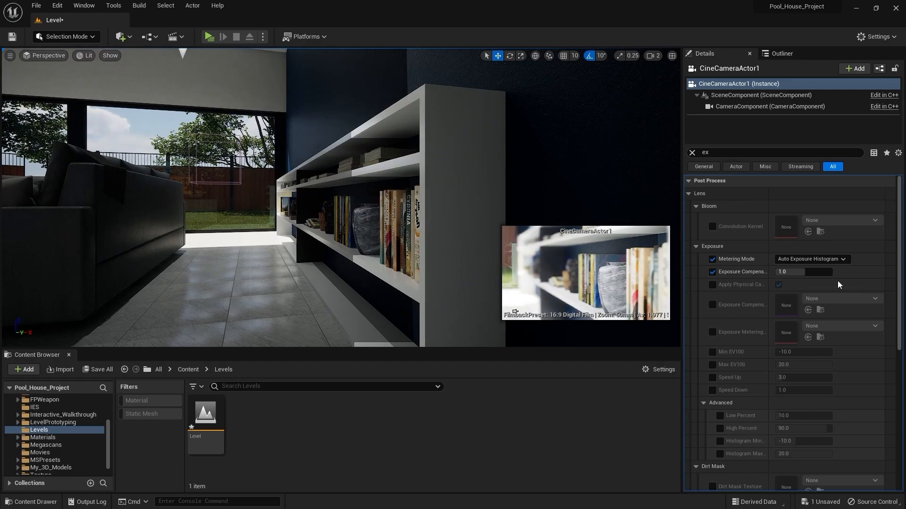
pyautogui.moveTo(802, 272); pyautogui.dragTo(830, 272)
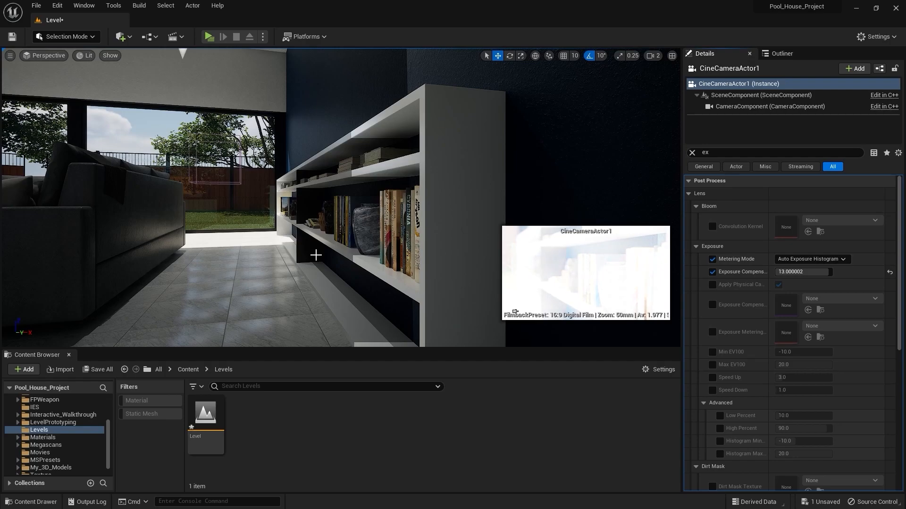
# Pilot CineCameraActor1 again and return to its details
pyautogui.click(781, 53)
pyautogui.rightClick(750, 233)
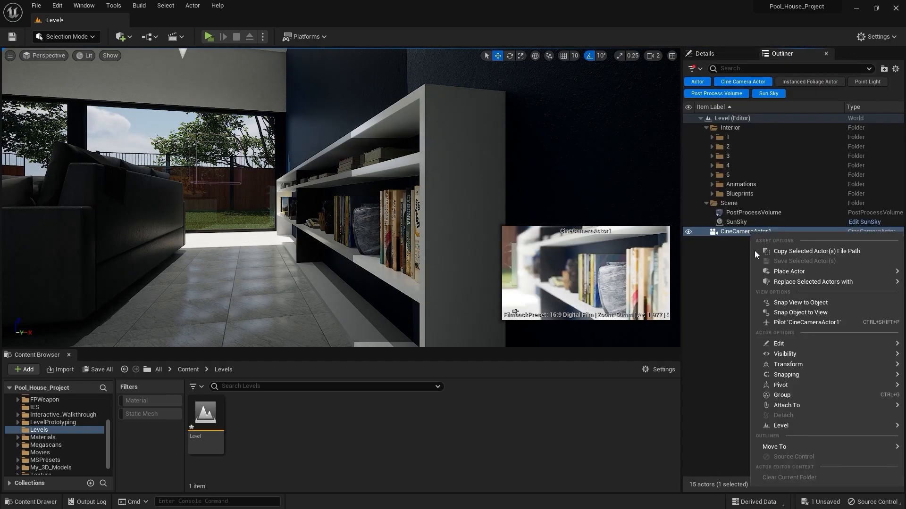
pyautogui.click(782, 322)
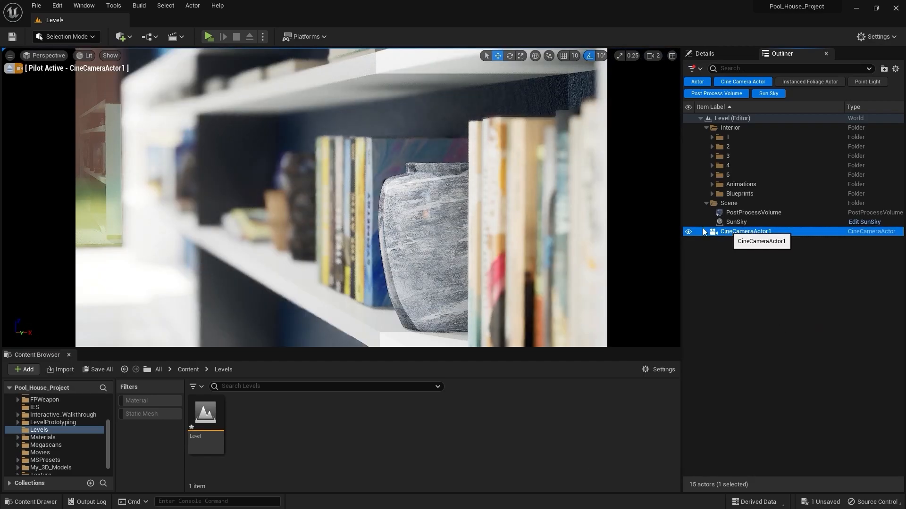
pyautogui.click(705, 53)
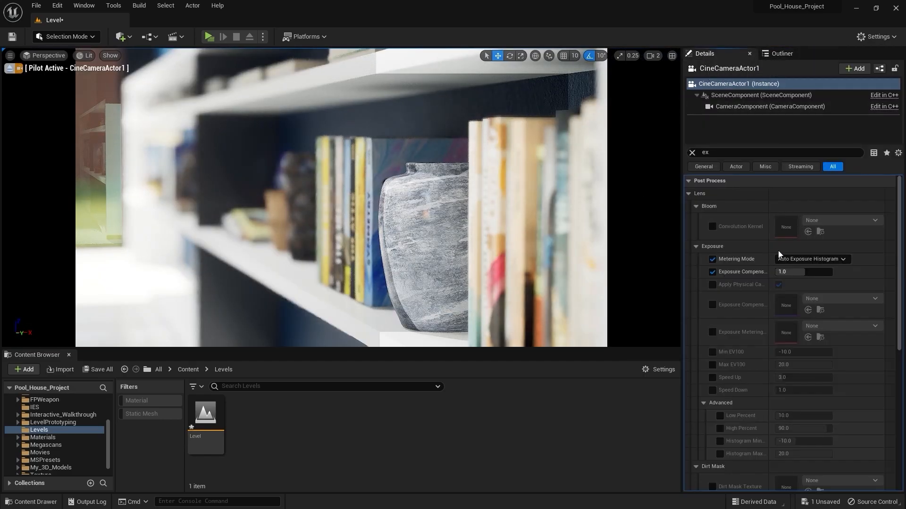
# Clear the details search, set CineCameraActor1's Focus Method to Disable, and save the level
pyautogui.click(693, 152)
pyautogui.moveTo(899, 201); pyautogui.dragTo(899, 349)
pyautogui.scroll(-1, 898, 361)
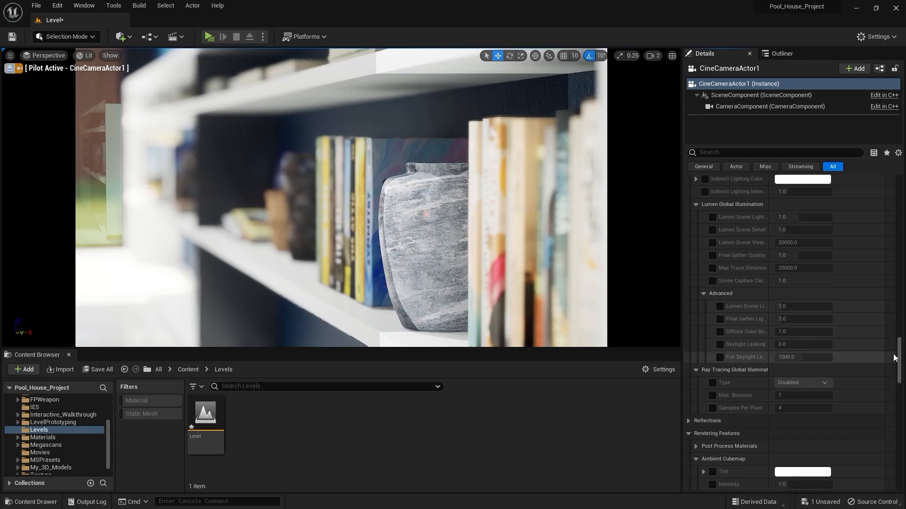
pyautogui.scroll(15, 849, 361)
pyautogui.scroll(-3, 803, 378)
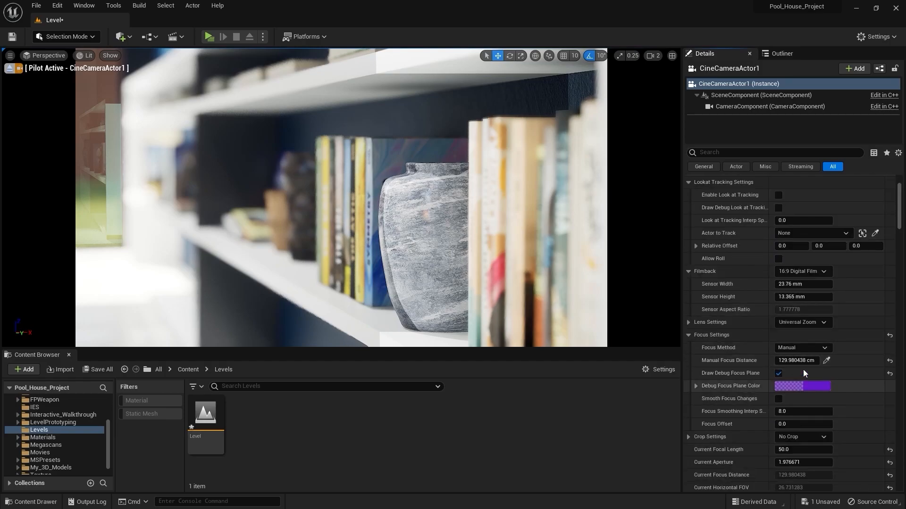
pyautogui.click(802, 348)
pyautogui.click(802, 383)
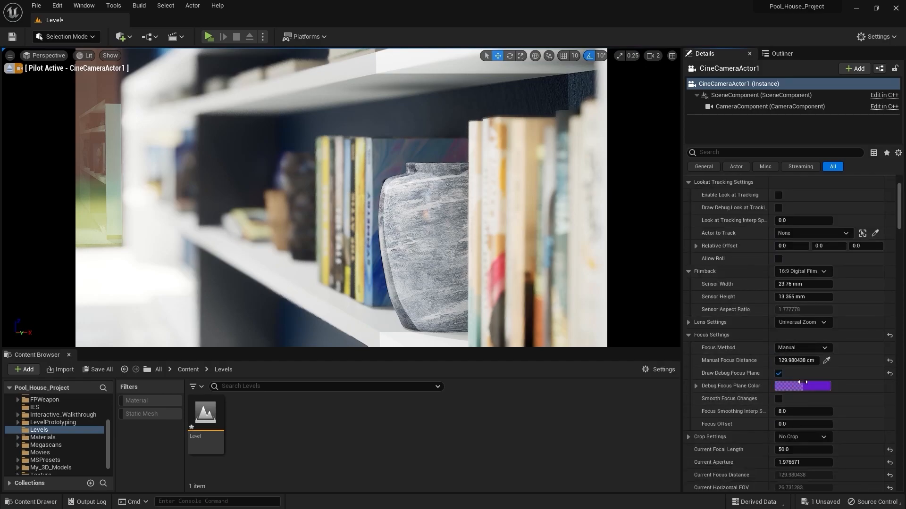
pyautogui.click(828, 505)
pyautogui.click(528, 356)
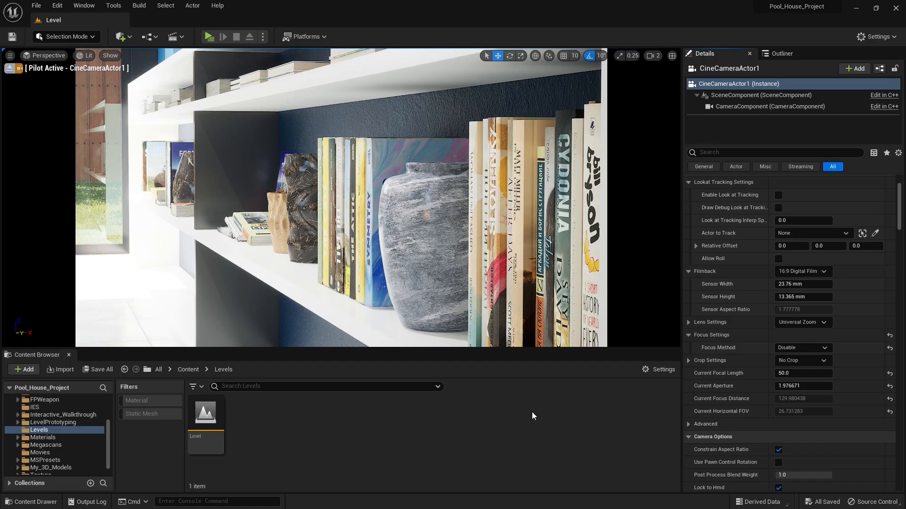
# Create a folder named Level_Sequence in the Content folder and open it
pyautogui.scroll(3, 61, 423)
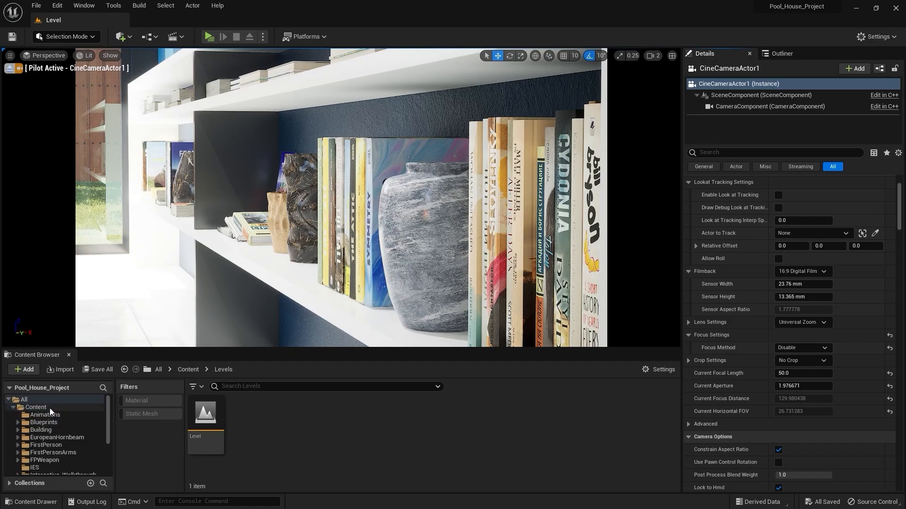
pyautogui.click(49, 409)
pyautogui.scroll(-2, 531, 444)
pyautogui.rightClick(500, 446)
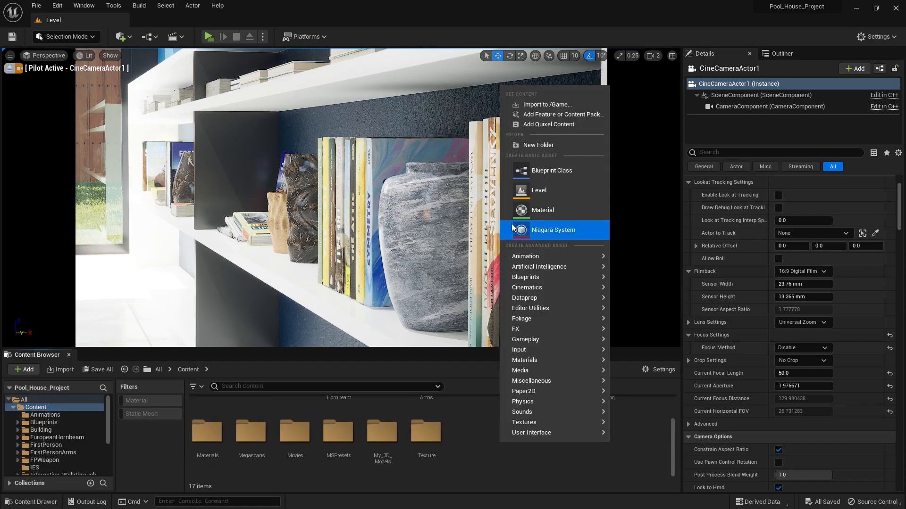
pyautogui.click(559, 146)
pyautogui.press('BackSpace')
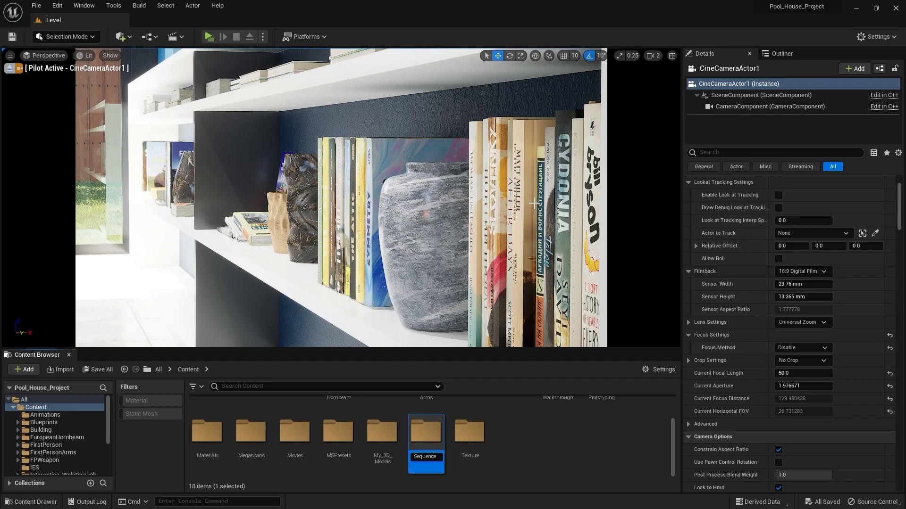
pyautogui.write('Level_Sequence')
pyautogui.press('Return')
pyautogui.doubleClick(606, 415)
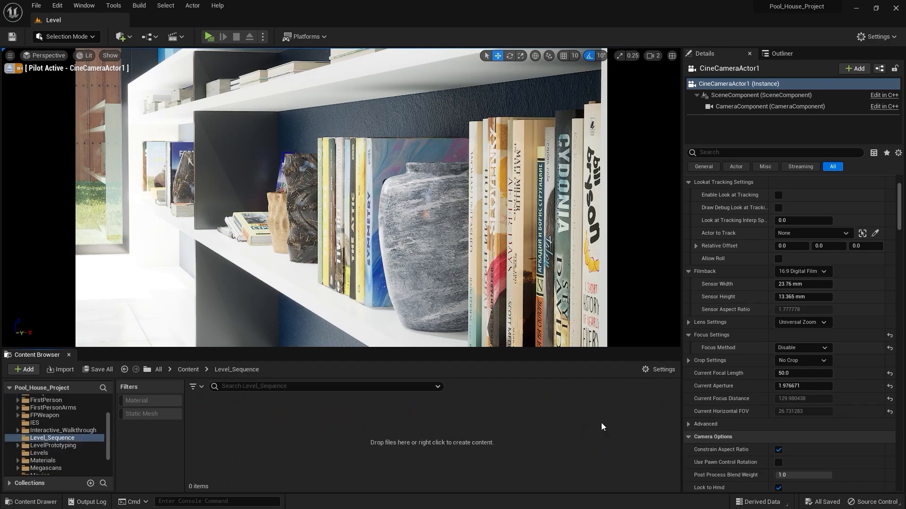
# Create a Level Sequence asset named 1 in the Level_Sequence folder and open it in Sequencer
pyautogui.rightClick(247, 437)
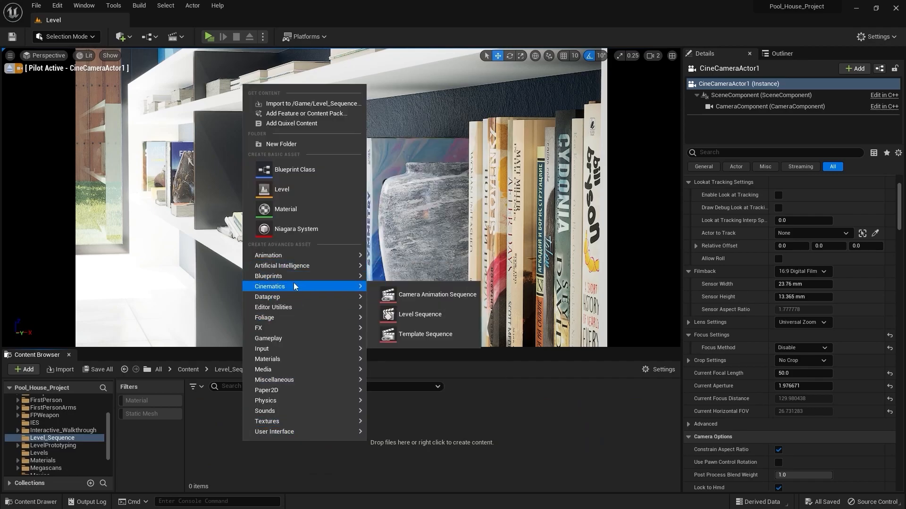
pyautogui.moveTo(302, 296)
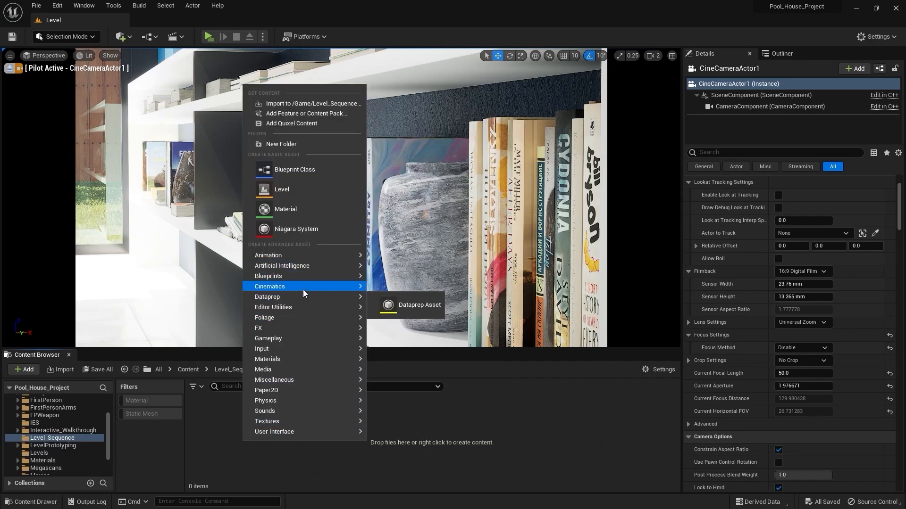
pyautogui.click(408, 313)
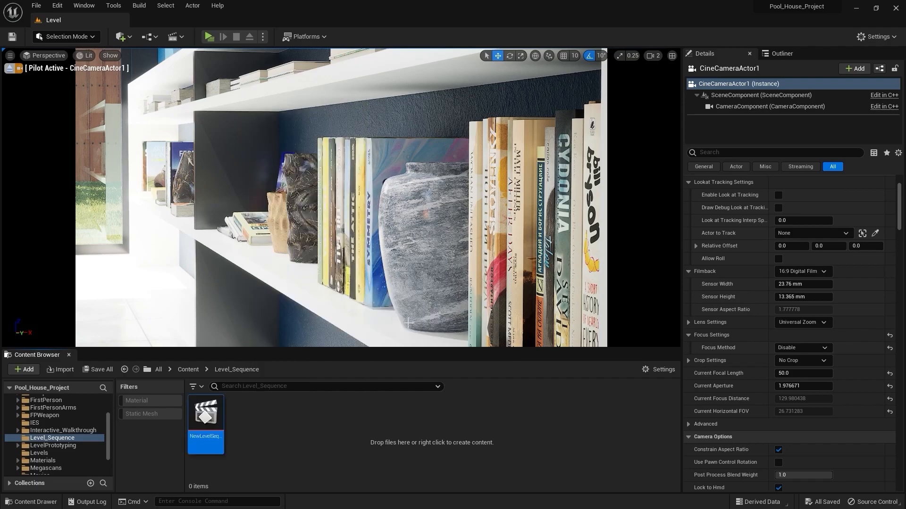
pyautogui.write('1')
pyautogui.click(271, 414)
pyautogui.click(213, 413)
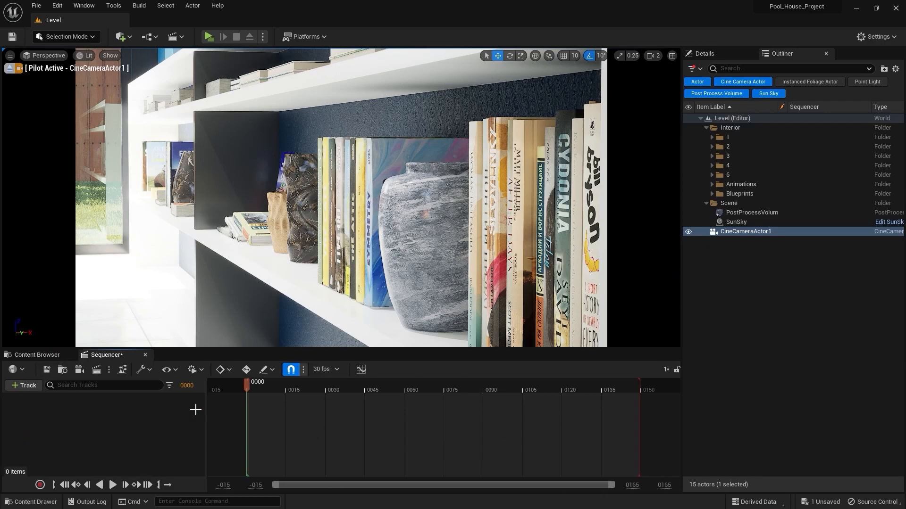
# Add CineCameraActor1 to the sequence as a camera track and enlarge the Sequencer area to see all its properties
pyautogui.moveTo(266, 389); pyautogui.dragTo(282, 422)
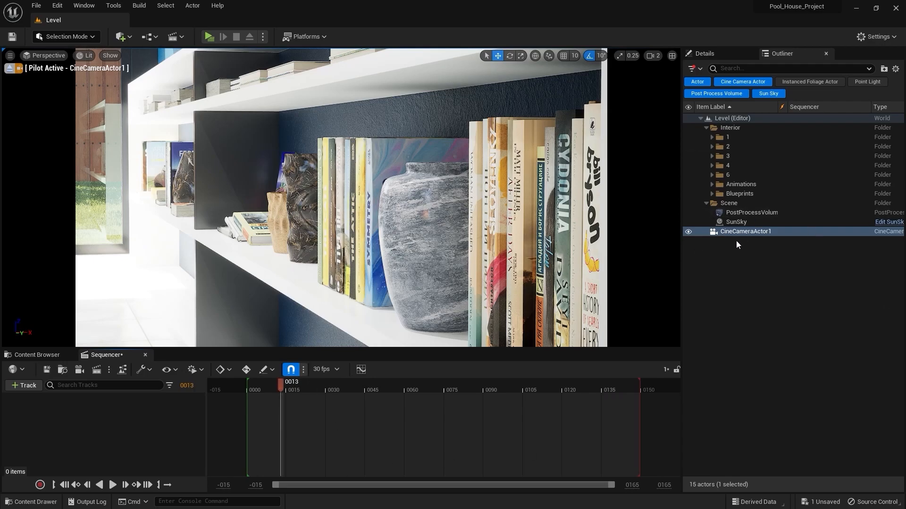
pyautogui.moveTo(746, 232); pyautogui.dragTo(47, 426)
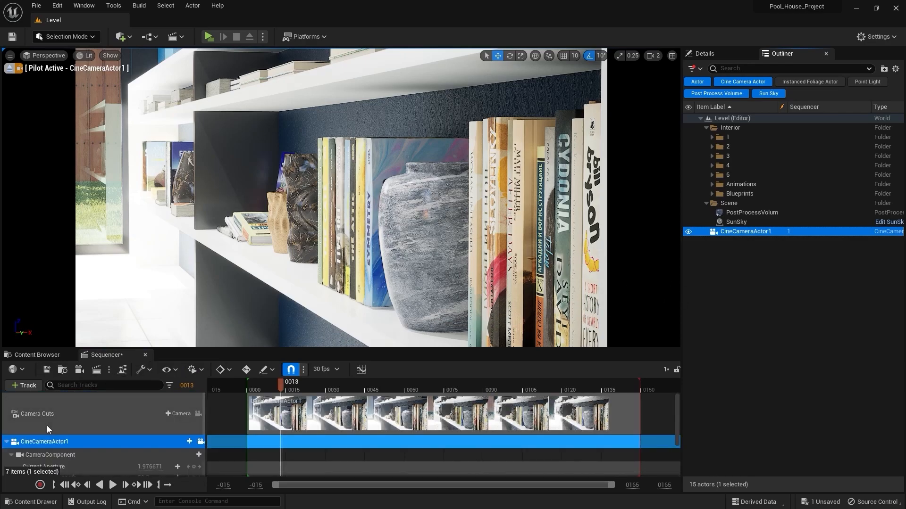
pyautogui.moveTo(269, 350); pyautogui.dragTo(279, 270)
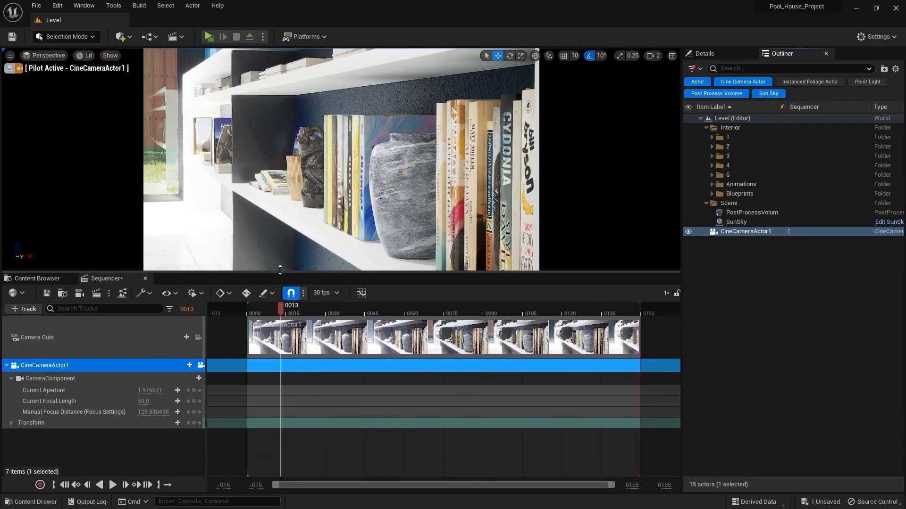
# Expand the camera's Transform and Location tracks and key Location Y at frame 0
pyautogui.moveTo(280, 307); pyautogui.dragTo(246, 309)
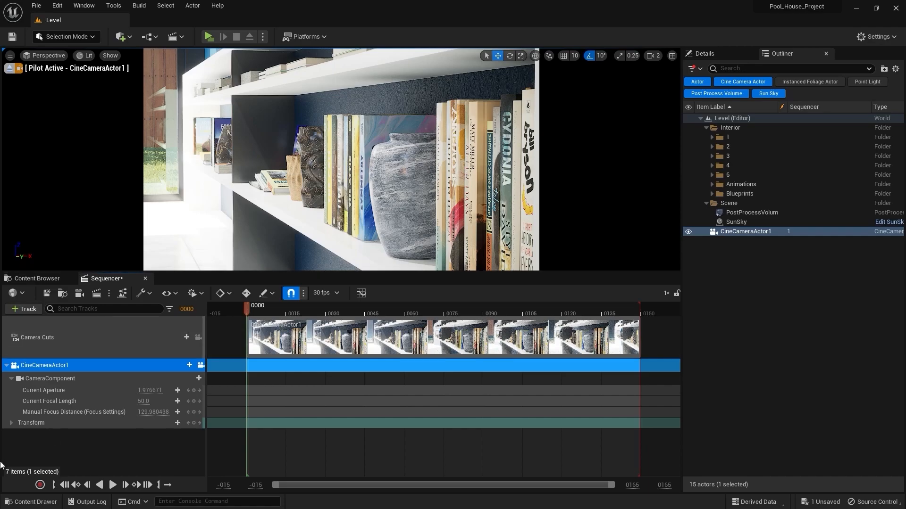
pyautogui.click(10, 422)
pyautogui.click(19, 435)
pyautogui.scroll(-1, 19, 435)
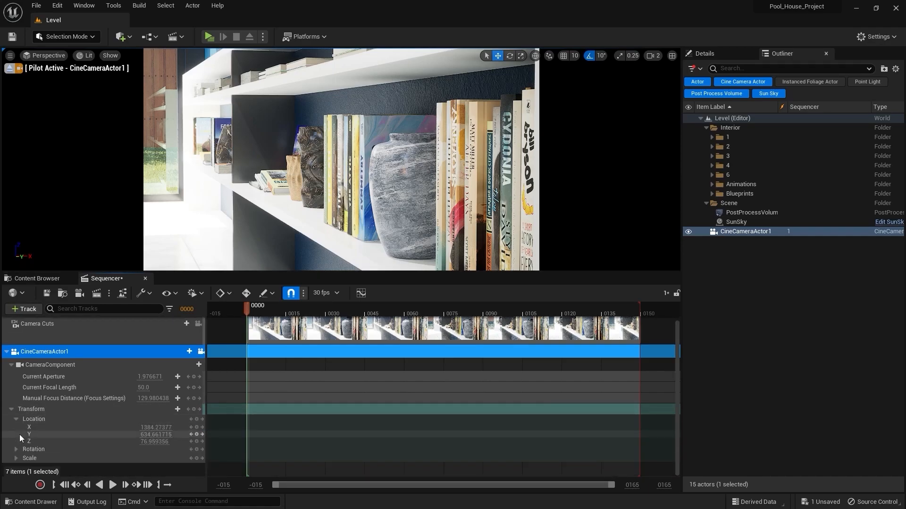
pyautogui.click(197, 435)
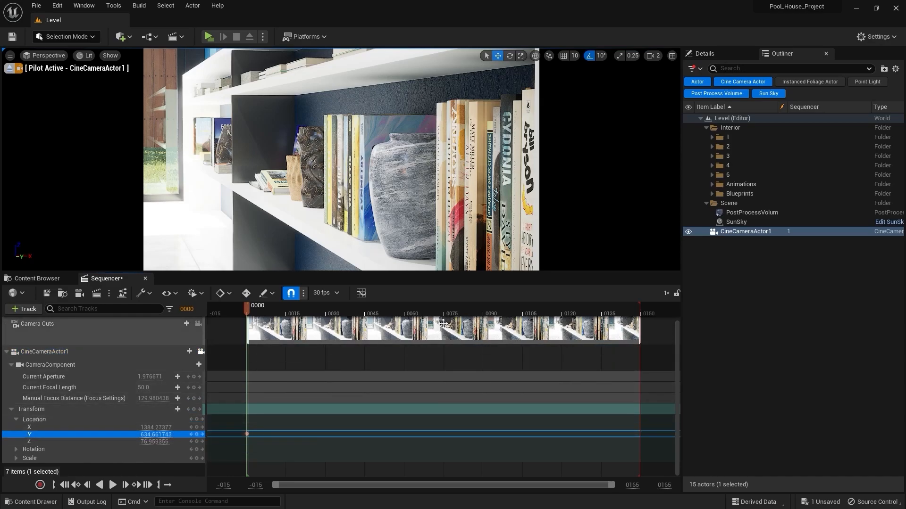
# Key the camera's Location Y at frame 150 with a value of about 488.37 so it slides along the shelf
pyautogui.click(502, 306)
pyautogui.moveTo(520, 305); pyautogui.dragTo(644, 313)
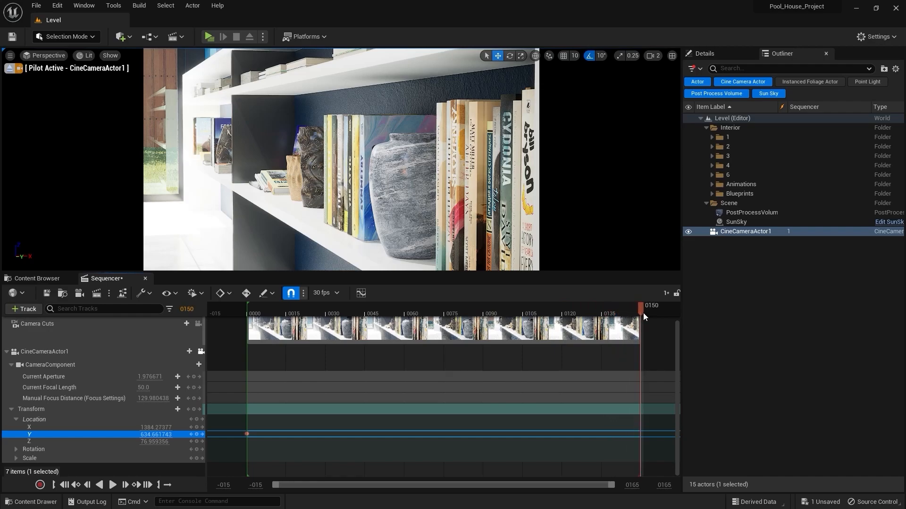
pyautogui.moveTo(151, 434); pyautogui.dragTo(82, 435)
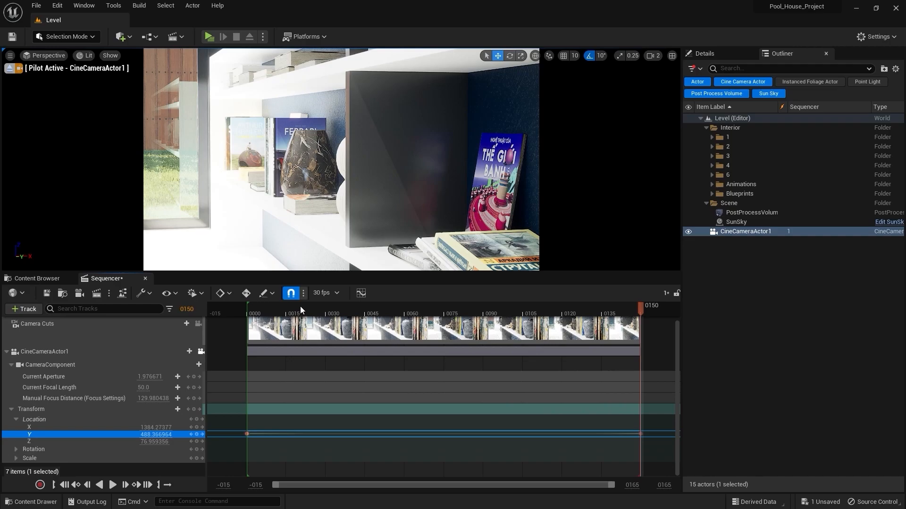
# Play the sequence repeatedly from the start to review the camera's movement
pyautogui.moveTo(301, 309); pyautogui.dragTo(247, 312)
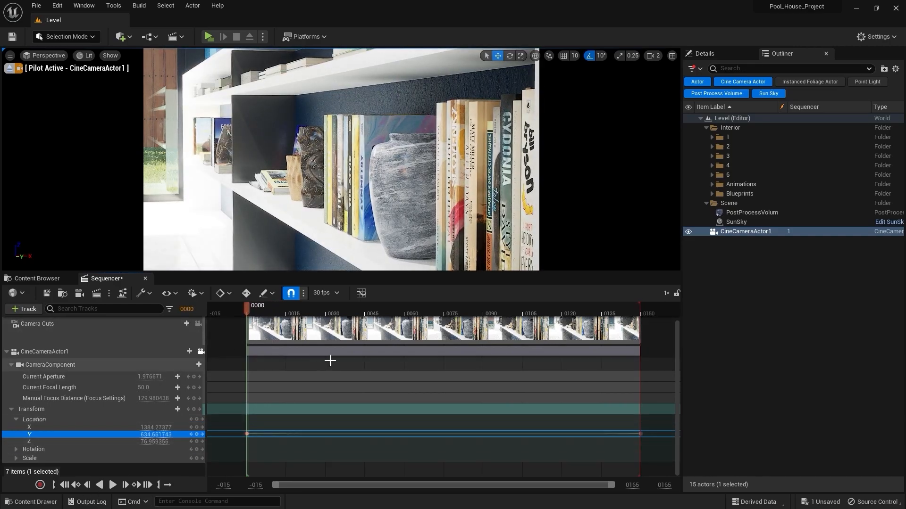
pyautogui.press('space')
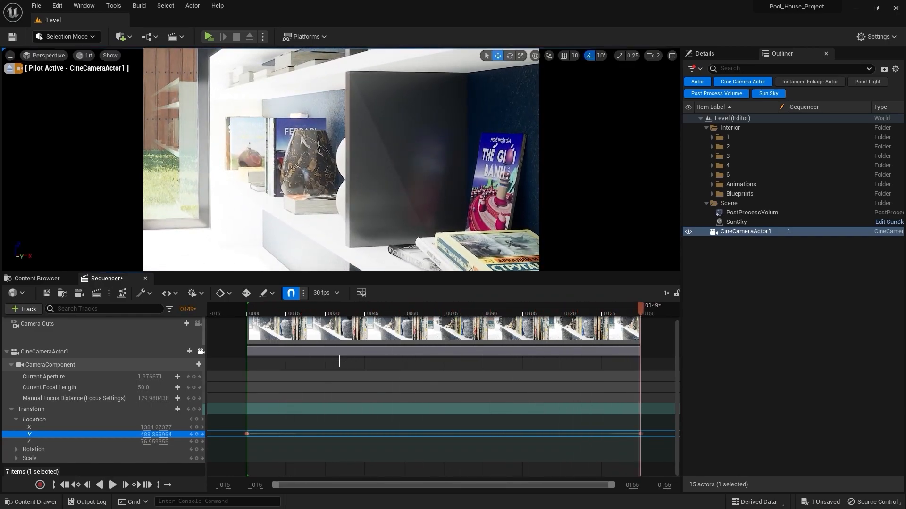
pyautogui.moveTo(287, 306); pyautogui.dragTo(242, 309)
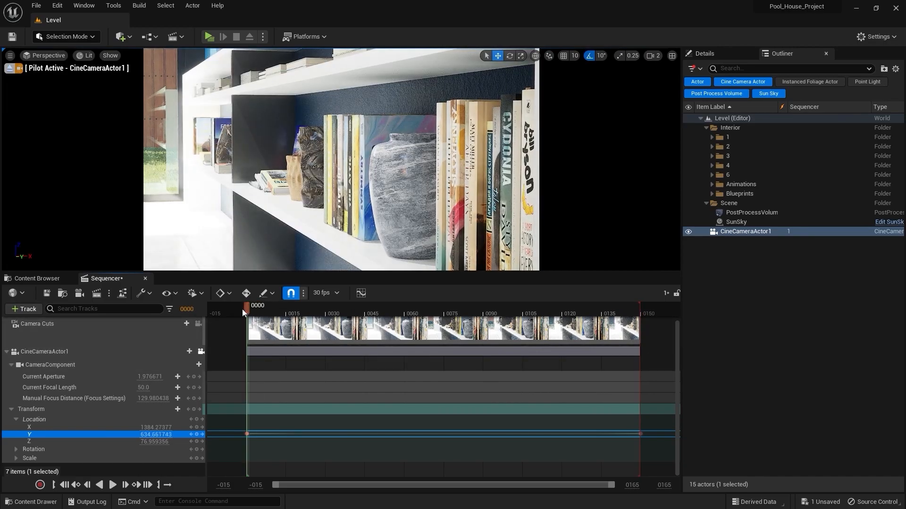
pyautogui.press('space')
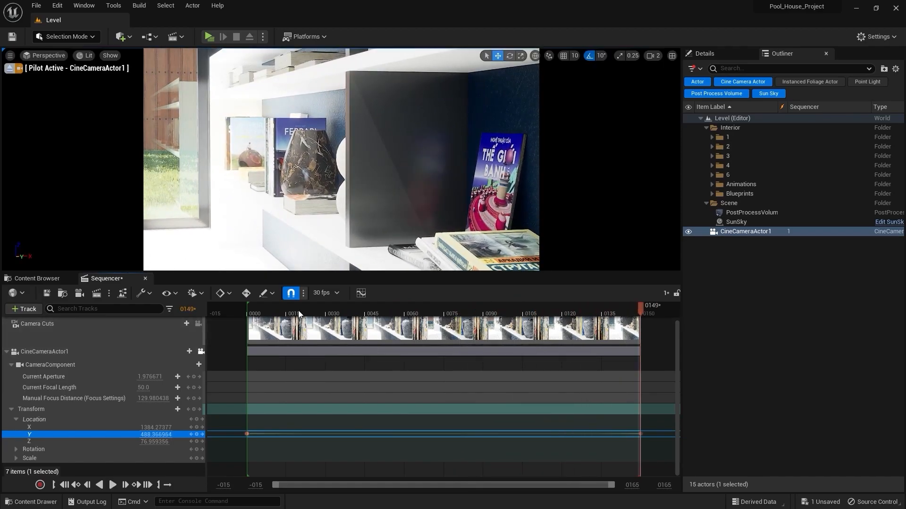
pyautogui.click(265, 313)
pyautogui.press('space')
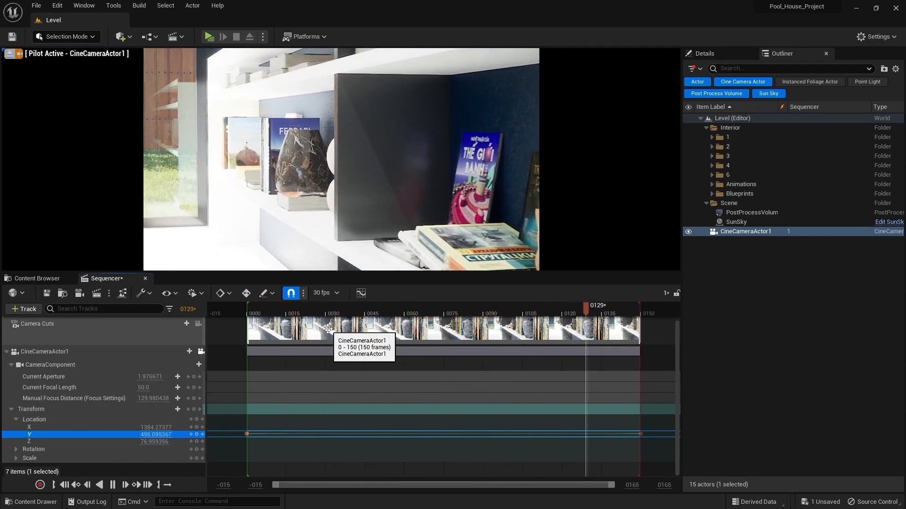
# Set both Location Y keyframes to Linear interpolation and replay the sequence from frame 0
pyautogui.moveTo(226, 425); pyautogui.dragTo(647, 456)
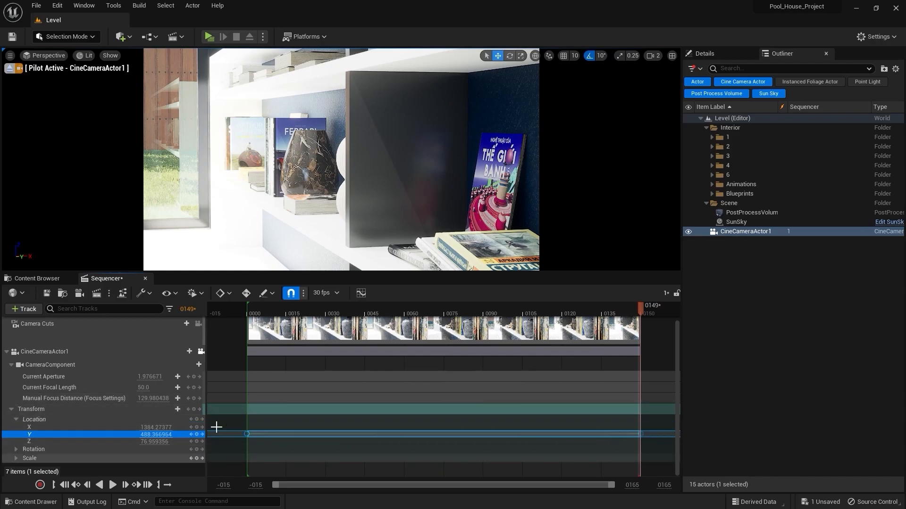
pyautogui.click(248, 433)
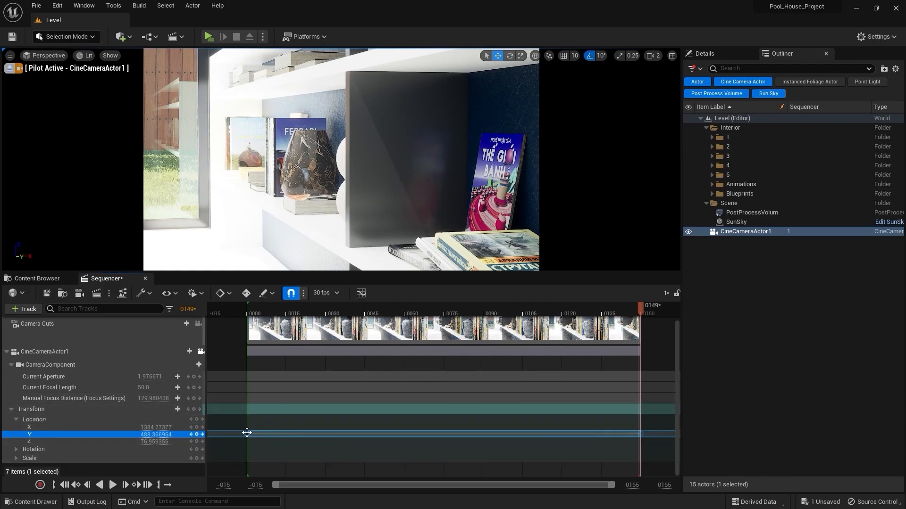
pyautogui.rightClick(249, 433)
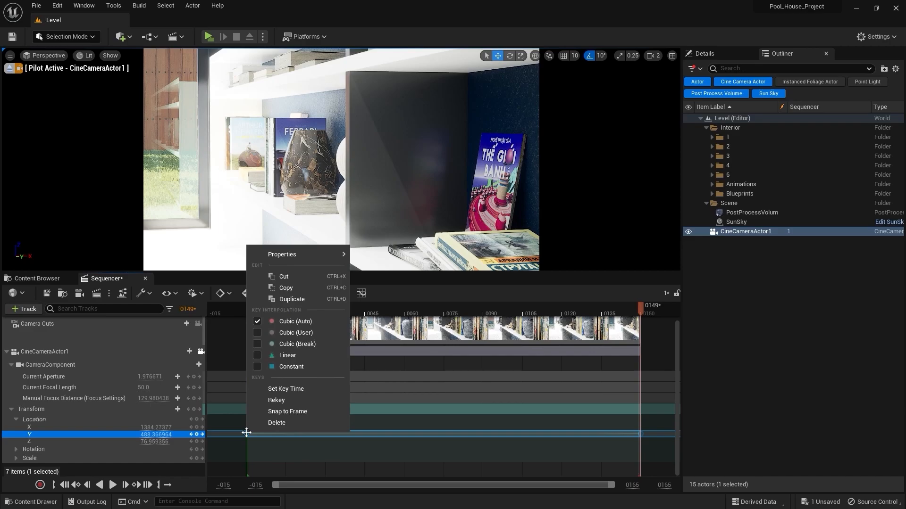
pyautogui.click(286, 356)
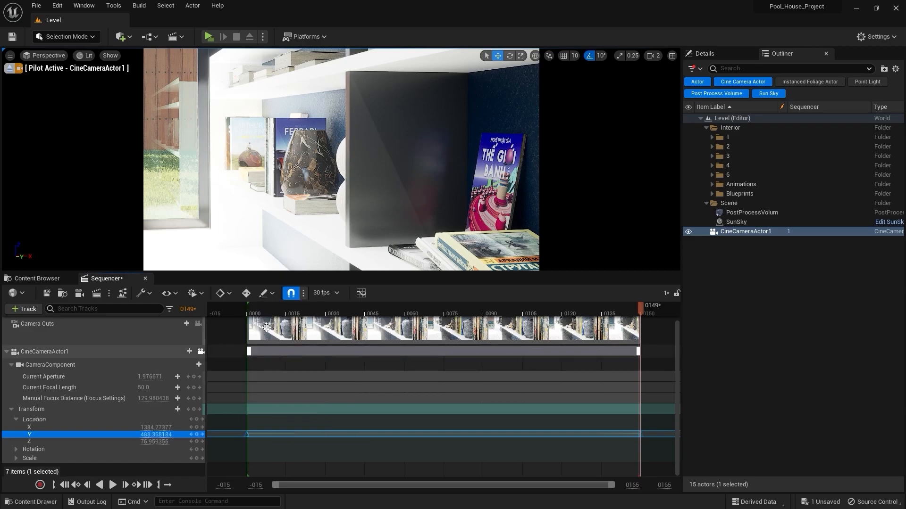
pyautogui.moveTo(261, 310); pyautogui.dragTo(248, 309)
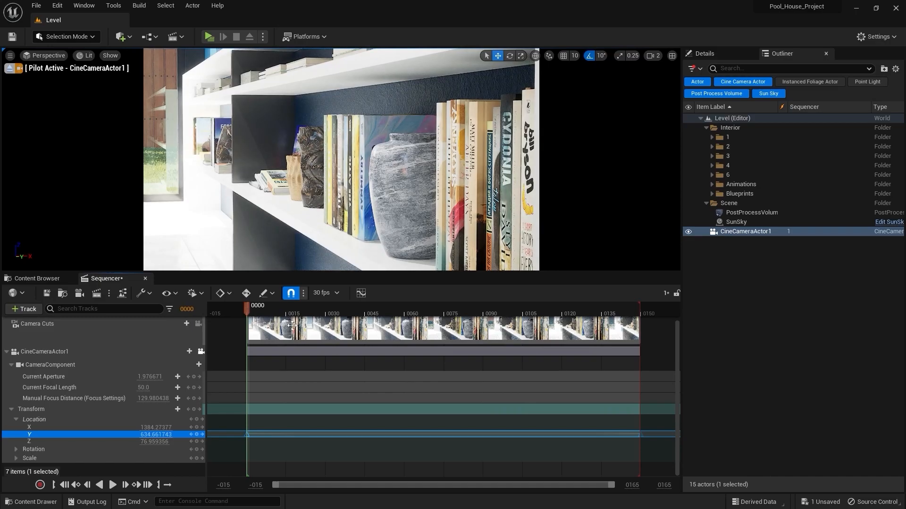
pyautogui.press('space')
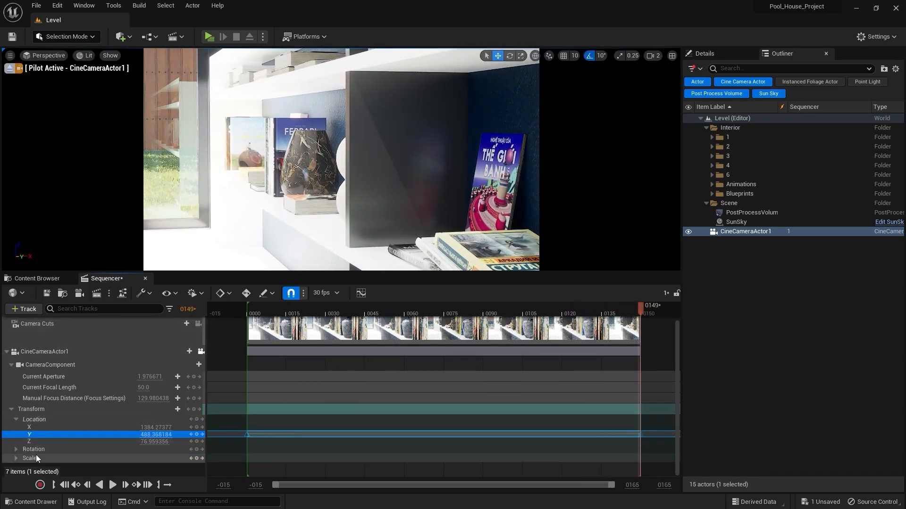
# Stop piloting the shelf camera and set the viewport camera speed to 3
pyautogui.click(41, 278)
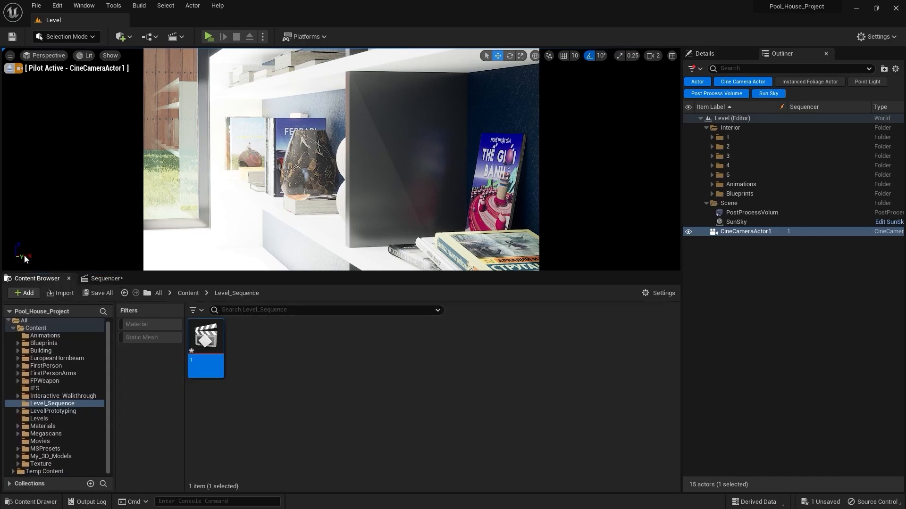
pyautogui.click(20, 70)
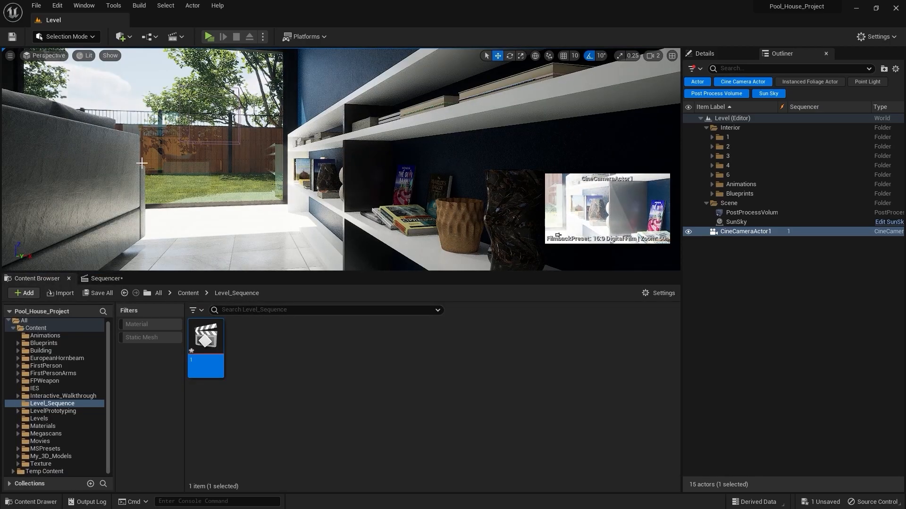
pyautogui.moveTo(341, 159); pyautogui.dragTo(180, 143, button='right')
pyautogui.press('w')
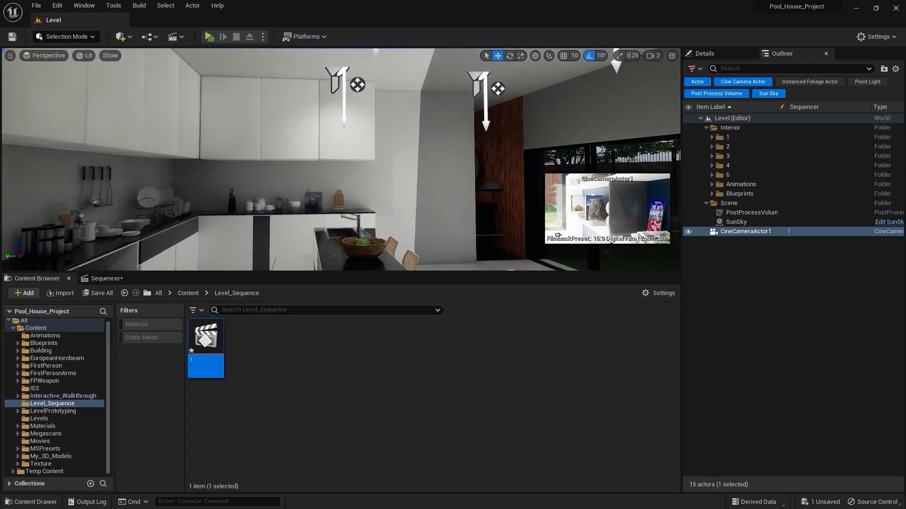
pyautogui.click(653, 55)
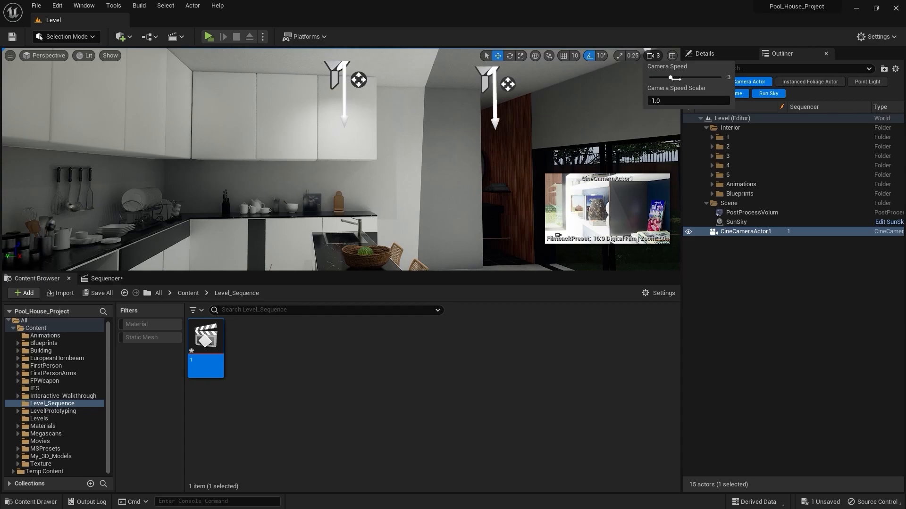
# Include Instanced Foliage Actors in the Outliner filter and hide the Exterior's Foliage folder
pyautogui.click(826, 83)
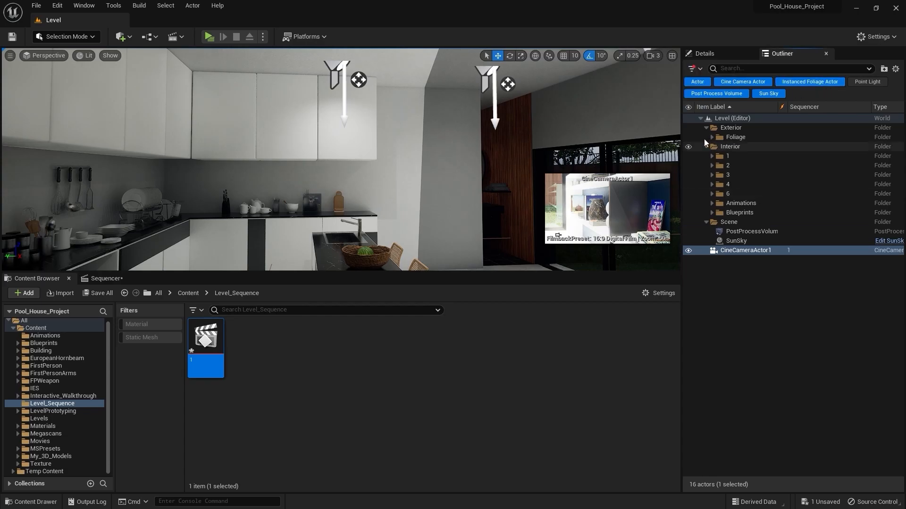
pyautogui.click(689, 137)
# Create a Cine Camera Actor from a viewpoint in the bedroom facing the armchair and bed
pyautogui.press('w')
pyautogui.moveTo(521, 66); pyautogui.dragTo(661, 67, button='right')
pyautogui.press('w')
pyautogui.press('w')
pyautogui.press('s')
pyautogui.press('w')
pyautogui.moveTo(579, 51); pyautogui.dragTo(477, 54, button='right')
pyautogui.press('w')
pyautogui.press('e')
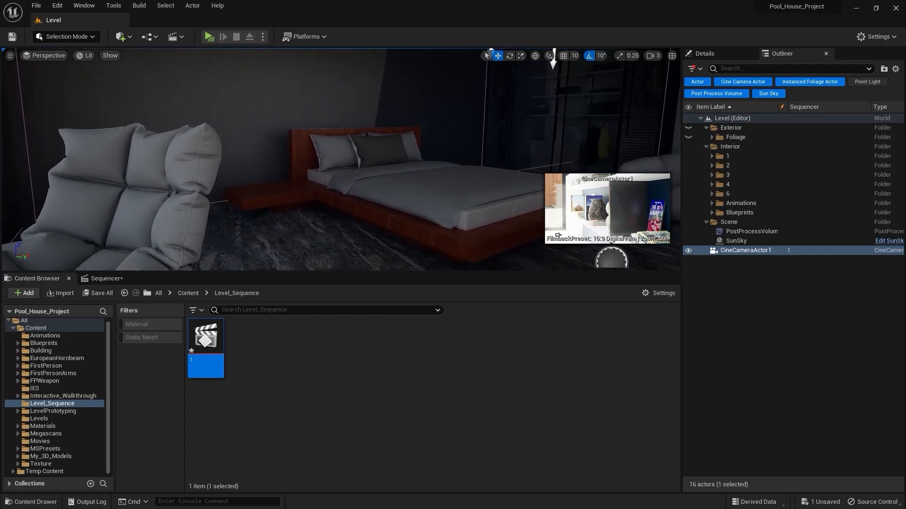
pyautogui.click(716, 346)
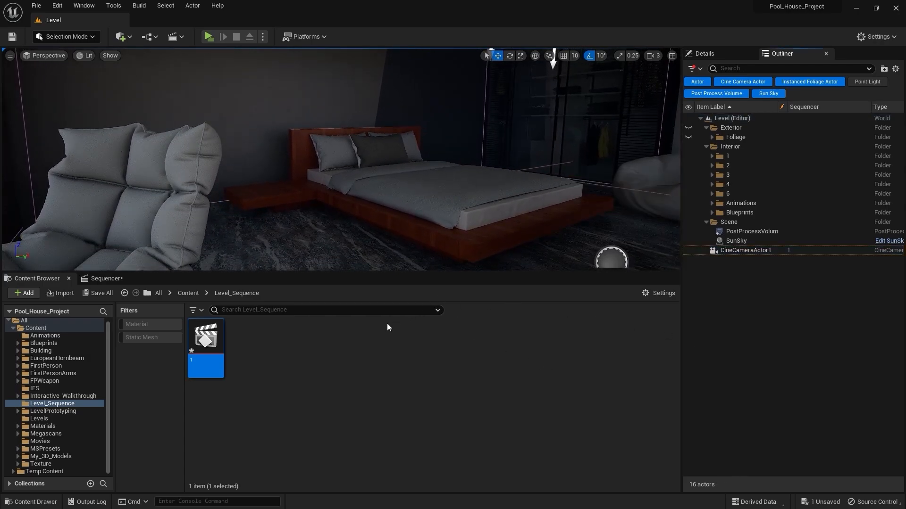
pyautogui.click(14, 61)
pyautogui.moveTo(95, 253)
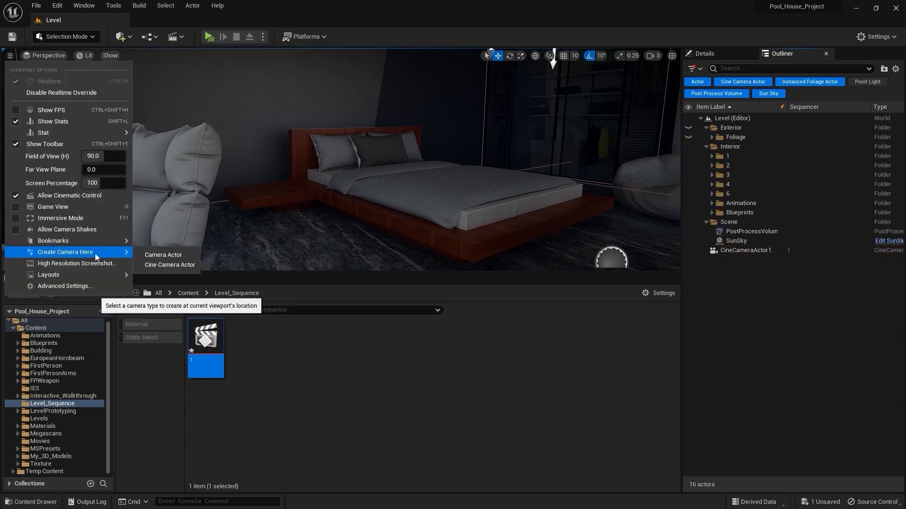
pyautogui.click(166, 264)
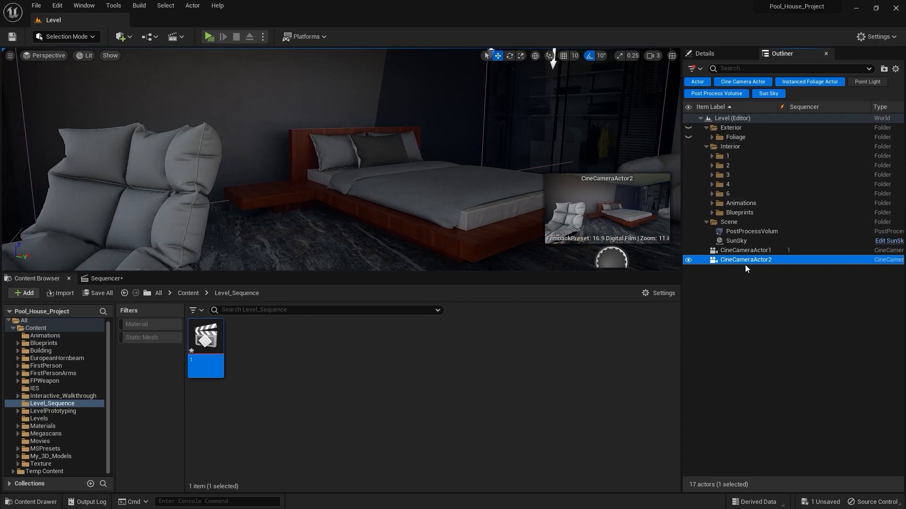
# Pilot CineCameraActor2 and enlarge the viewport area to see its framing
pyautogui.rightClick(745, 265)
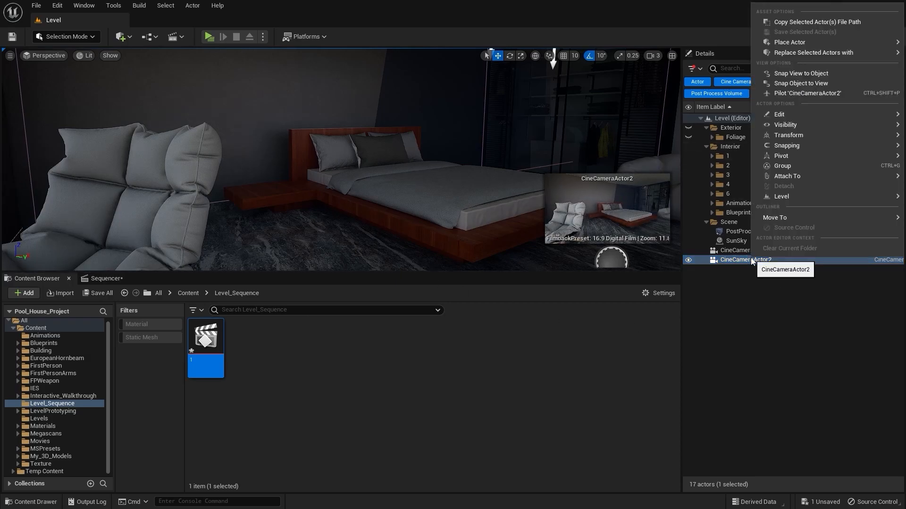
pyautogui.click(785, 94)
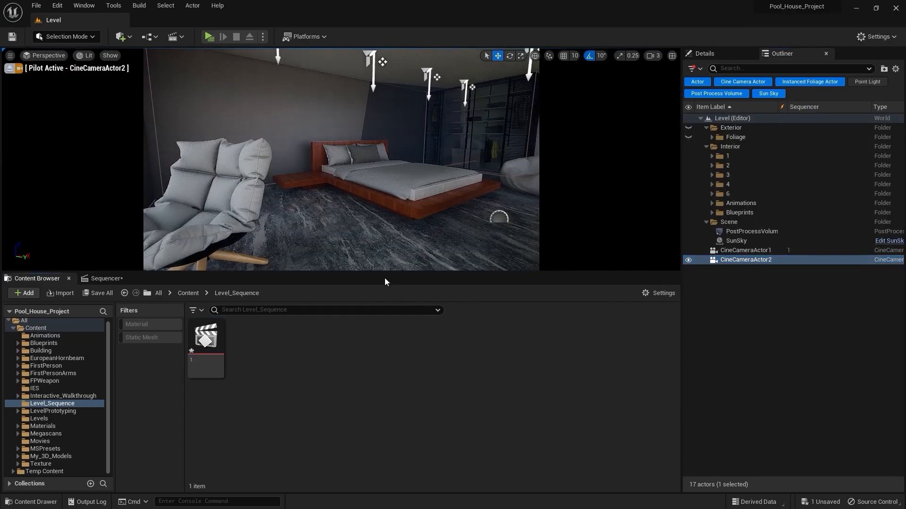
pyautogui.moveTo(383, 272); pyautogui.dragTo(381, 336)
# Create a Level Sequence named 2 in the Level_Sequence folder and open it
pyautogui.rightClick(289, 396)
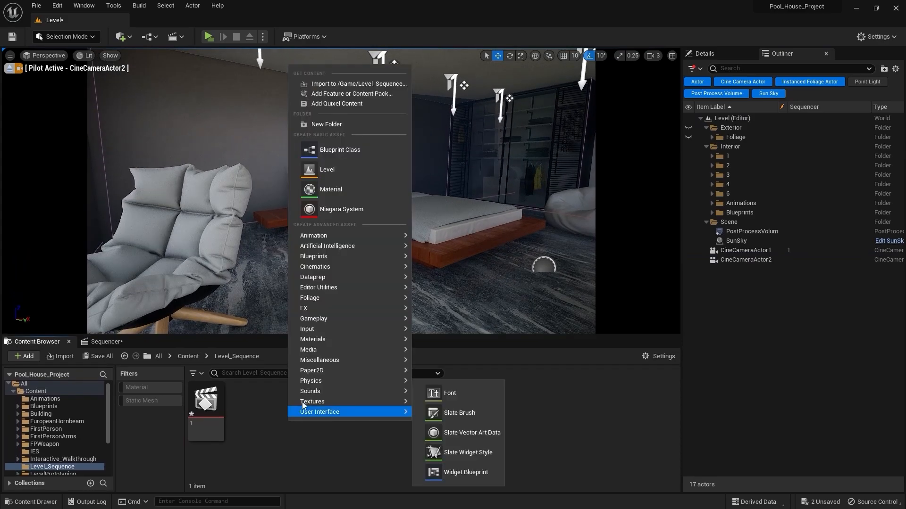
pyautogui.moveTo(341, 276)
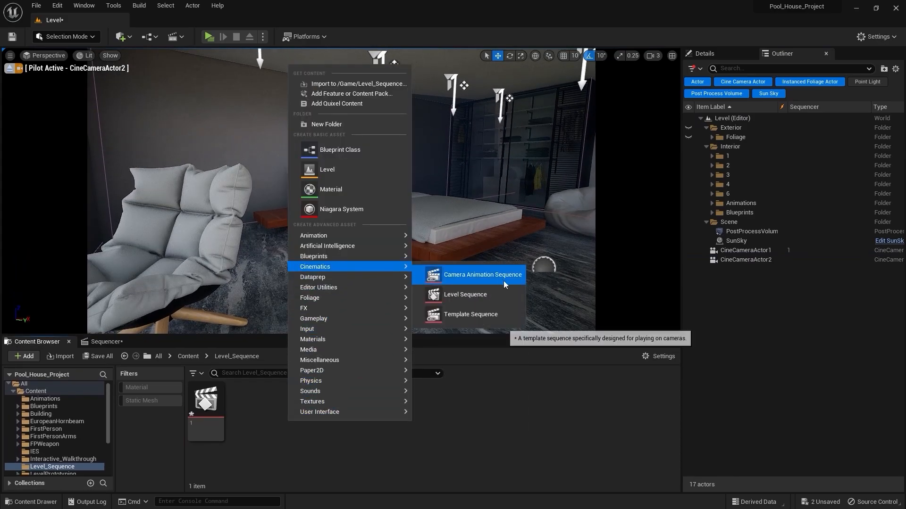
pyautogui.click(488, 292)
pyautogui.write('2')
pyautogui.press('Return')
pyautogui.click(343, 435)
pyautogui.doubleClick(261, 403)
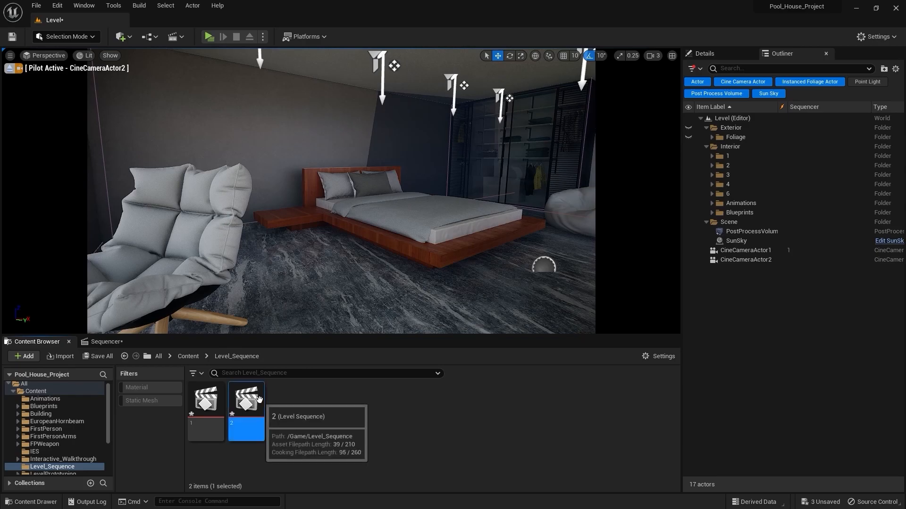
# Add CineCameraActor2 to the sequence and expand its Transform and Rotation tracks
pyautogui.click(761, 386)
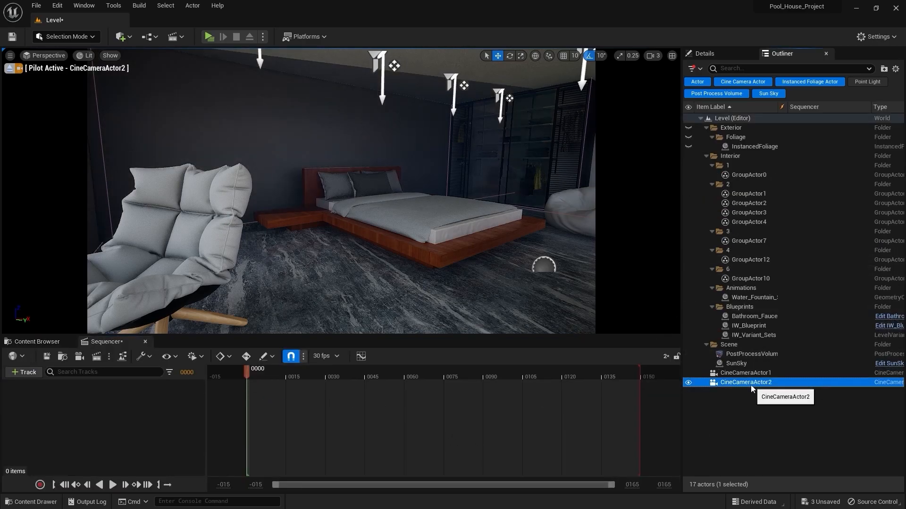
pyautogui.moveTo(760, 386); pyautogui.dragTo(46, 420)
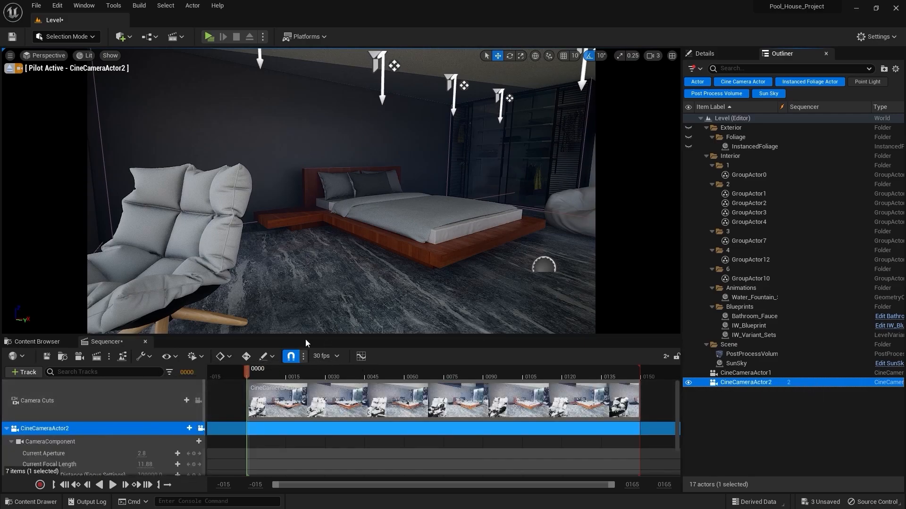
pyautogui.moveTo(311, 336); pyautogui.dragTo(311, 295)
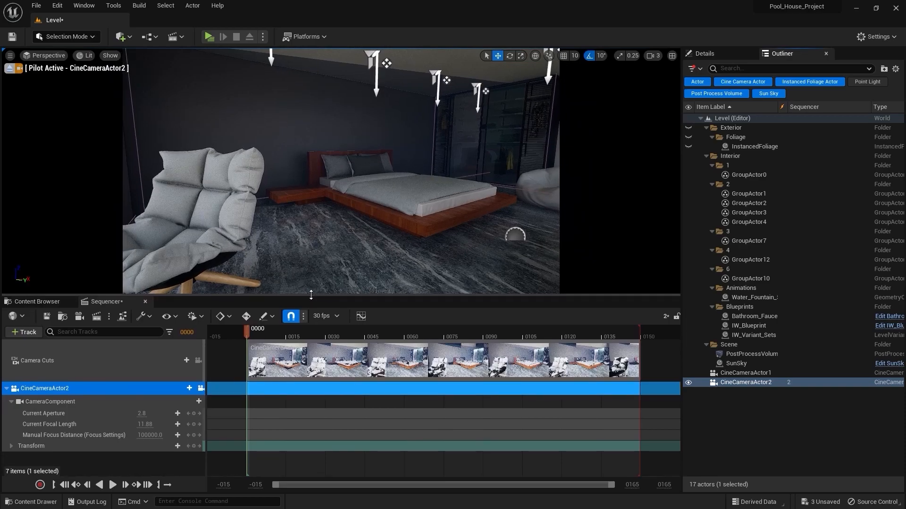
pyautogui.doubleClick(53, 446)
pyautogui.scroll(-1, 81, 428)
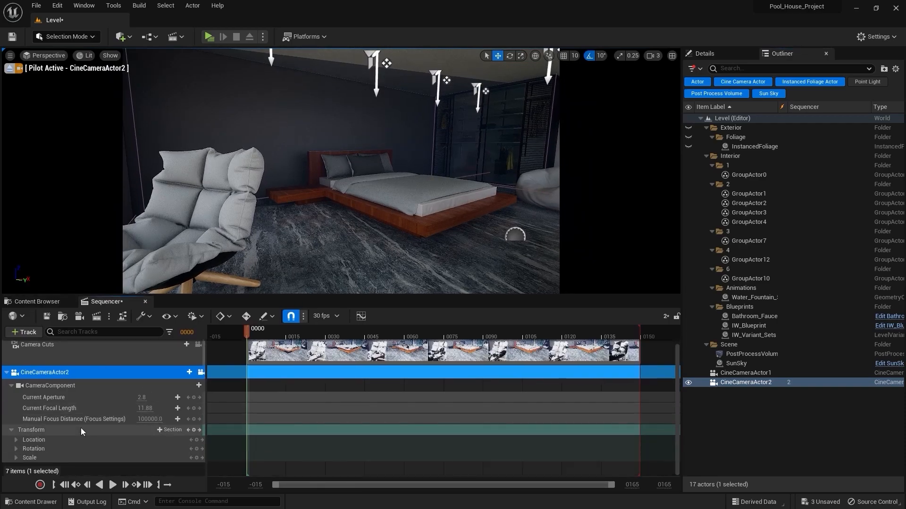
pyautogui.click(17, 449)
pyautogui.scroll(-1, 72, 440)
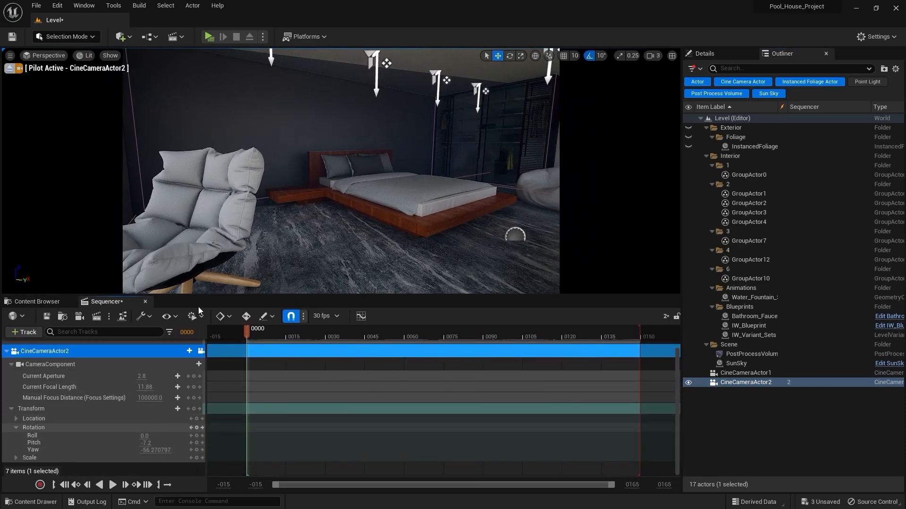
# Move and turn the piloted camera toward the bed, to a pitch of about -4.2 and a yaw of about -69.47
pyautogui.press('a')
pyautogui.moveTo(311, 132); pyautogui.dragTo(293, 141, button='right')
pyautogui.press('w')
pyautogui.press('d')
pyautogui.press('a')
pyautogui.press('s')
pyautogui.press('d')
pyautogui.press('w')
pyautogui.moveTo(525, 146); pyautogui.dragTo(520, 147, button='right')
pyautogui.press('w')
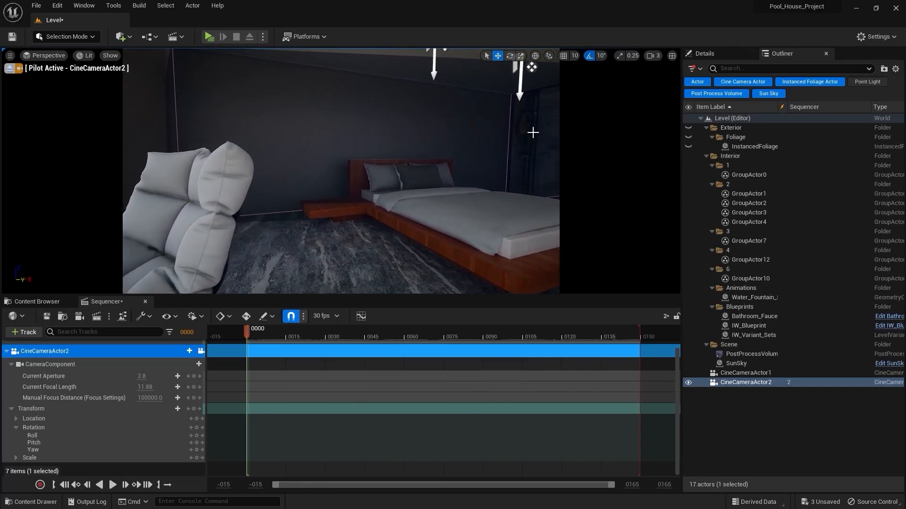
# Set CineCameraActor2's Current Focal Length to 25
pyautogui.click(704, 53)
pyautogui.scroll(-3, 837, 353)
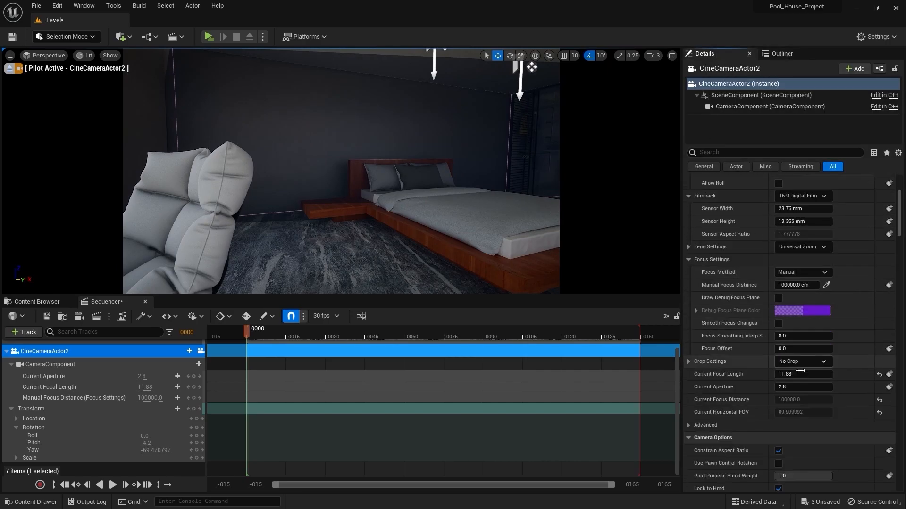
pyautogui.click(795, 375)
pyautogui.write('20')
pyautogui.press('Return')
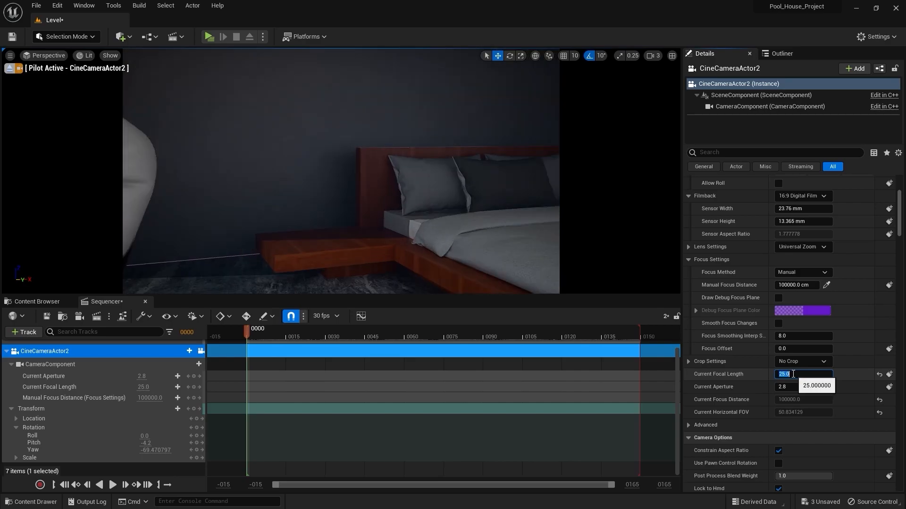
# Frame the armchair at a pitch of about -13.4 and yaw of about -80.27, and set the camera's Focus Method to Disable
pyautogui.moveTo(340, 170); pyautogui.dragTo(302, 170, button='right')
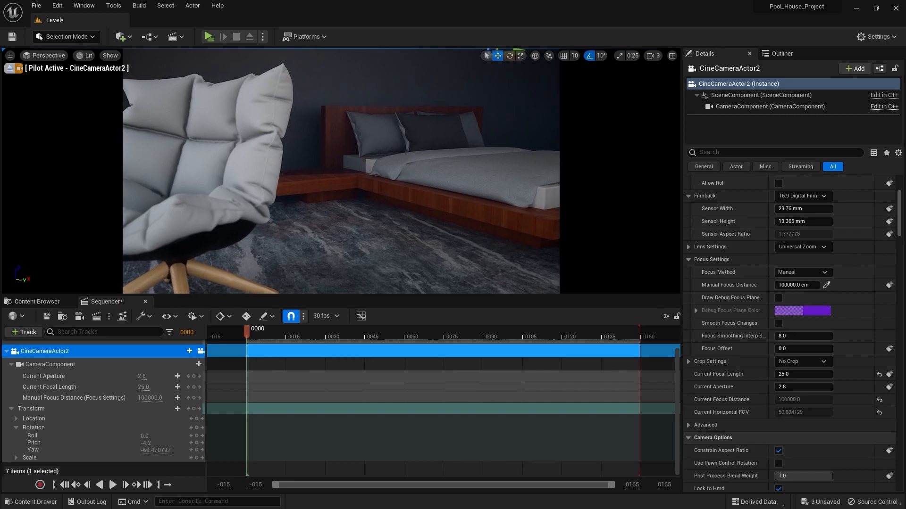
pyautogui.moveTo(341, 171); pyautogui.dragTo(288, 170, button='right')
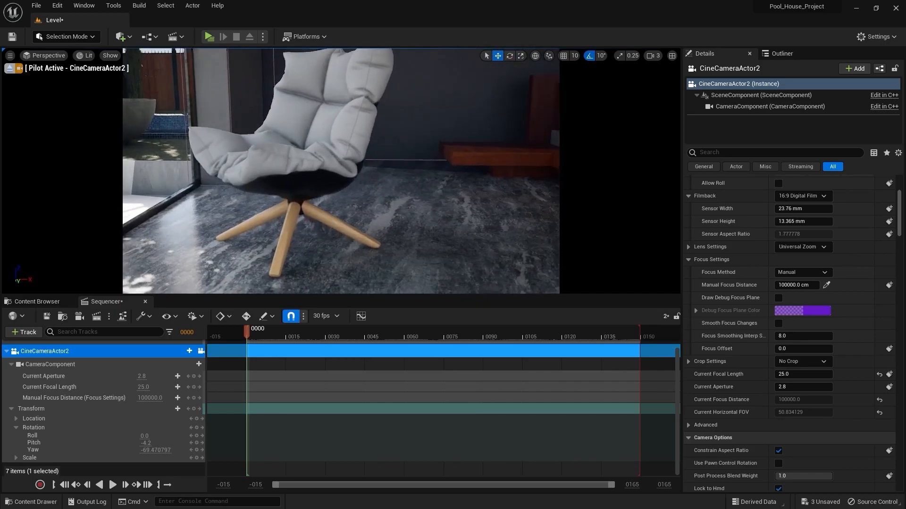
pyautogui.moveTo(341, 170); pyautogui.dragTo(388, 165, button='right')
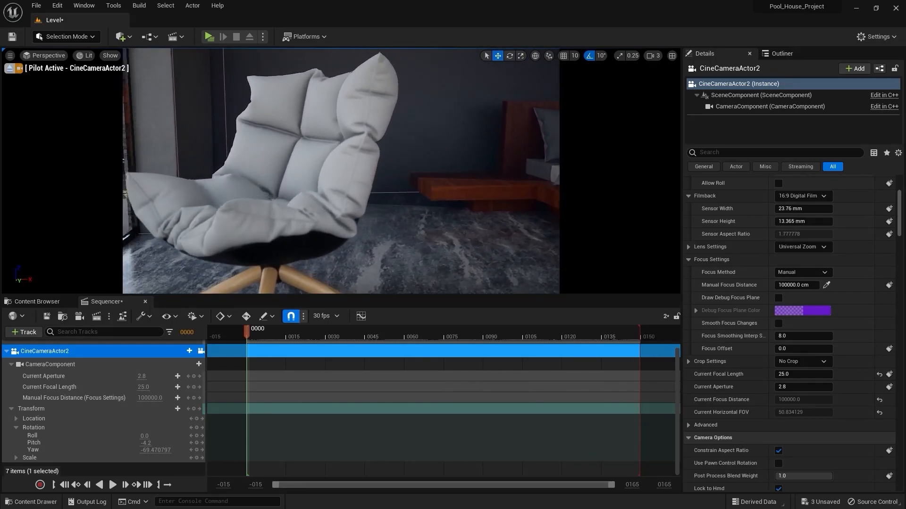
pyautogui.moveTo(382, 163); pyautogui.dragTo(382, 163, button='right')
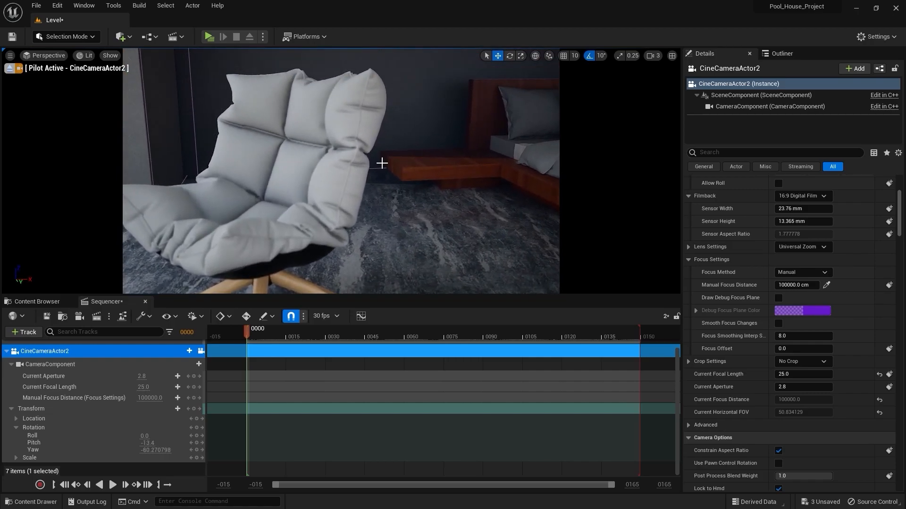
pyautogui.click(799, 277)
pyautogui.click(797, 310)
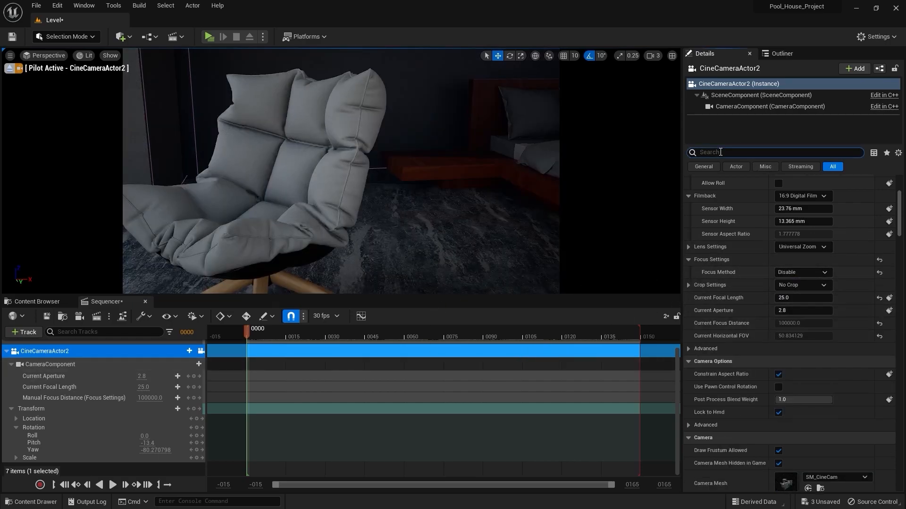
# Find the camera's exposure settings, override Exposure Compensation and raise it to about 1.72
pyautogui.write('os')
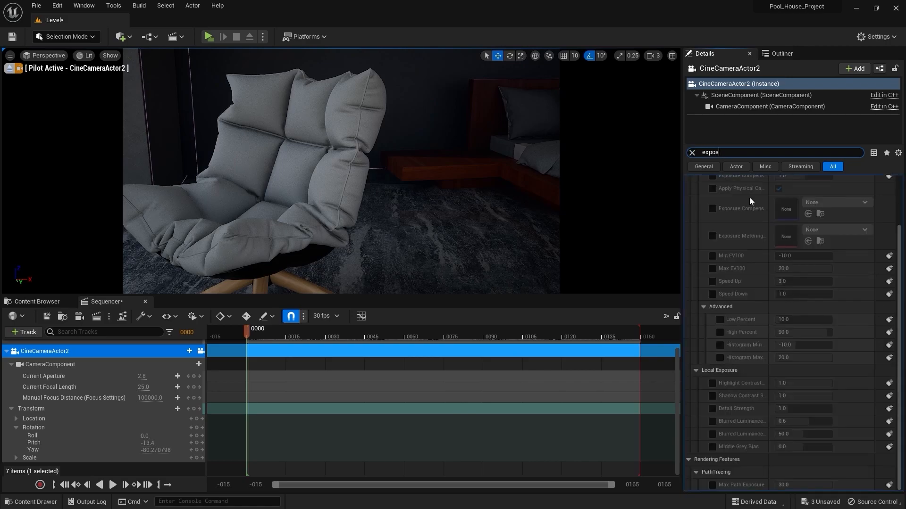
pyautogui.scroll(2, 765, 256)
pyautogui.click(713, 232)
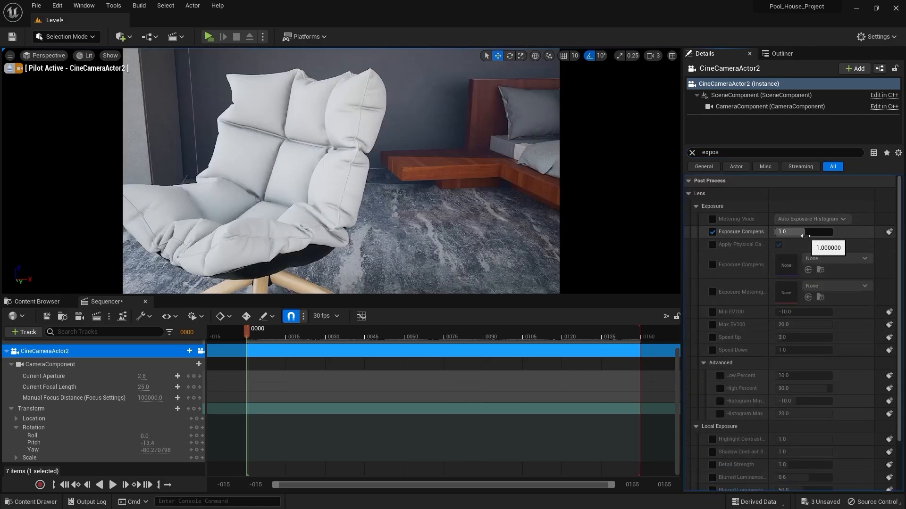
pyautogui.moveTo(790, 232); pyautogui.dragTo(804, 232)
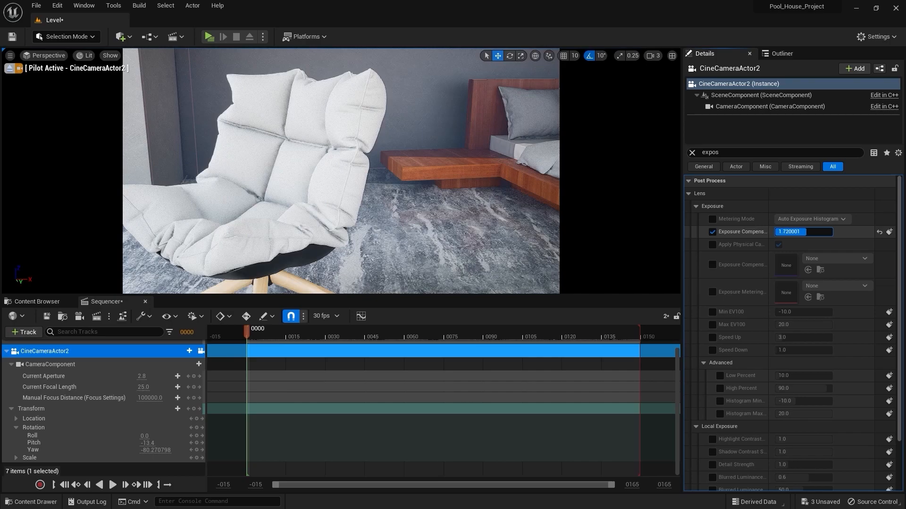
# Set the camera's exposure Metering Mode to Manual and lower Exposure Compensation to about 0.52
pyautogui.click(837, 222)
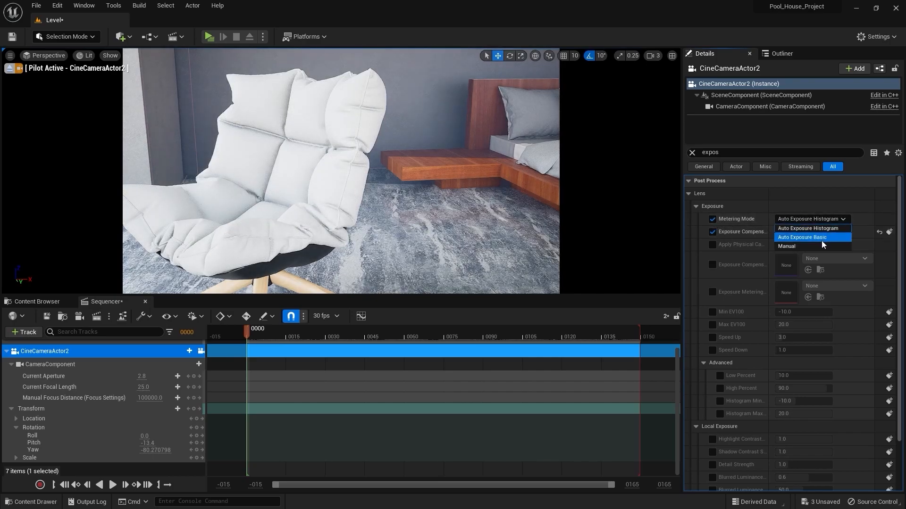
pyautogui.click(816, 245)
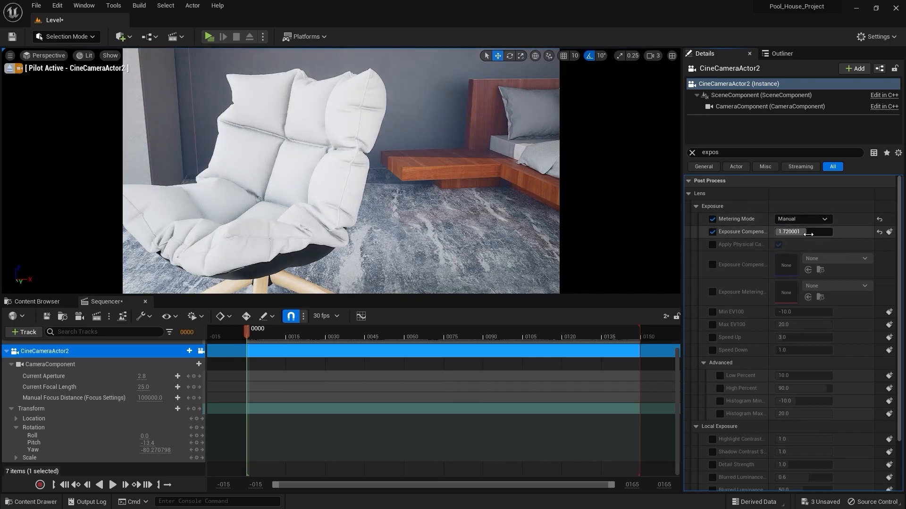
pyautogui.moveTo(806, 231); pyautogui.dragTo(797, 231)
pyautogui.write('0.76')
pyautogui.press('Return')
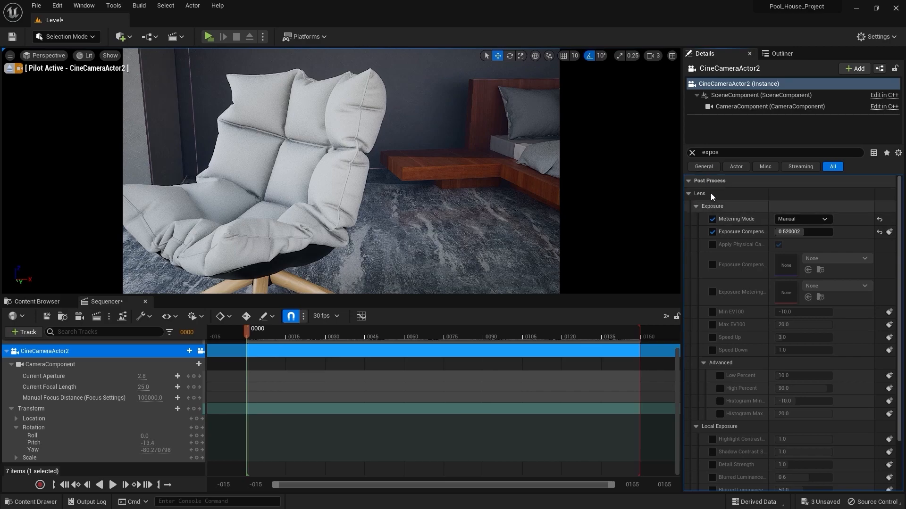
# Clear the property search and key the camera's Rotation Yaw at frame 0
pyautogui.click(692, 154)
pyautogui.click(822, 232)
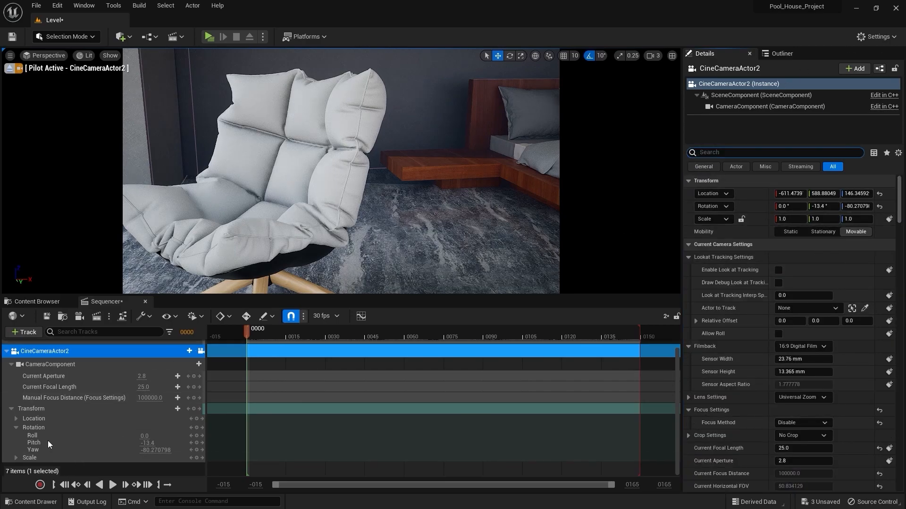
pyautogui.click(197, 450)
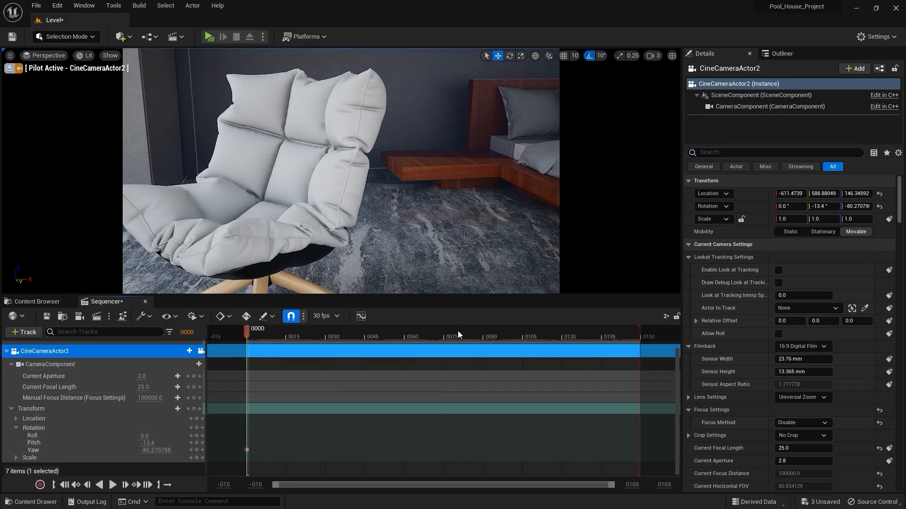
# Set the armchair camera's Rotation Yaw to about -110.28 at frame 150
pyautogui.moveTo(470, 333); pyautogui.dragTo(586, 337)
pyautogui.moveTo(641, 340)
pyautogui.mouseDown()
pyautogui.moveTo(633, 344)
pyautogui.moveTo(641, 344)
pyautogui.mouseUp()
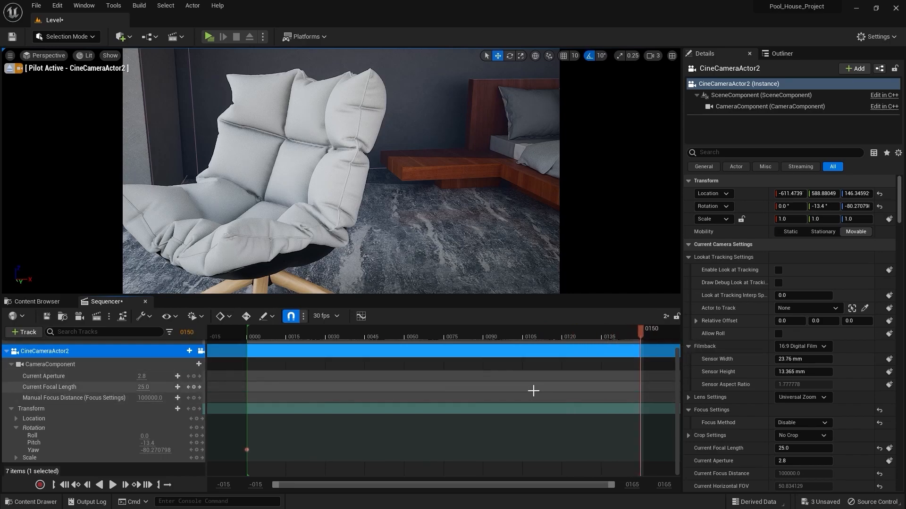
pyautogui.moveTo(155, 450); pyautogui.dragTo(114, 450)
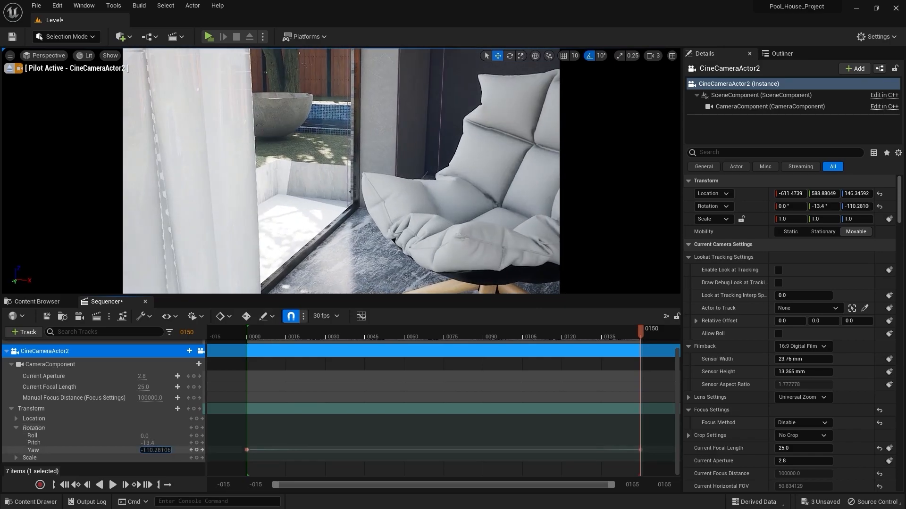
# Shift the piloted camera sideways to recentre the armchair at the end frame, and play the shot from frame 0
pyautogui.moveTo(363, 165); pyautogui.dragTo(363, 165, button='right')
pyautogui.press('d')
pyautogui.press('d')
pyautogui.press('a')
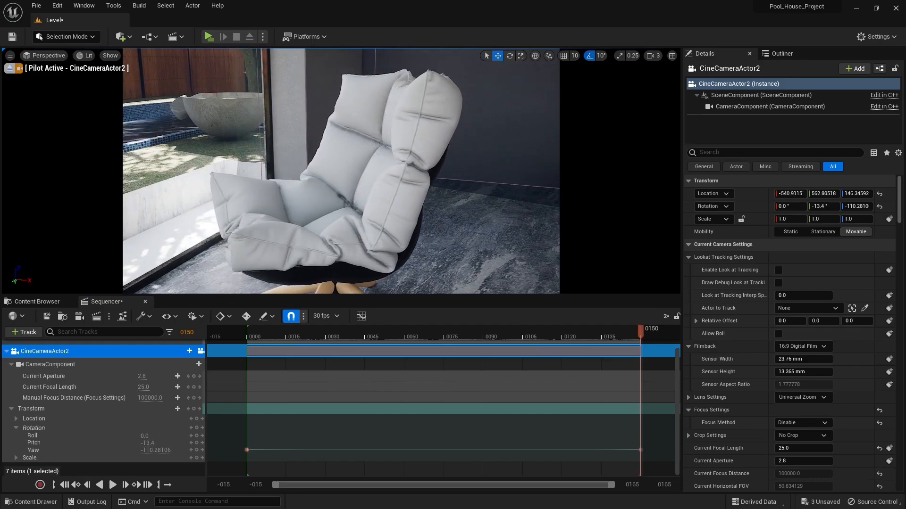
pyautogui.moveTo(316, 331); pyautogui.dragTo(250, 339)
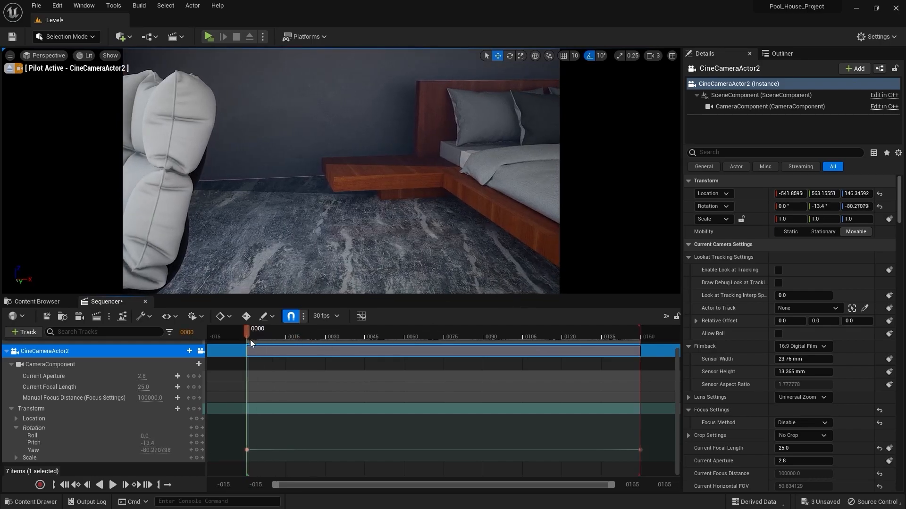
pyautogui.press('space')
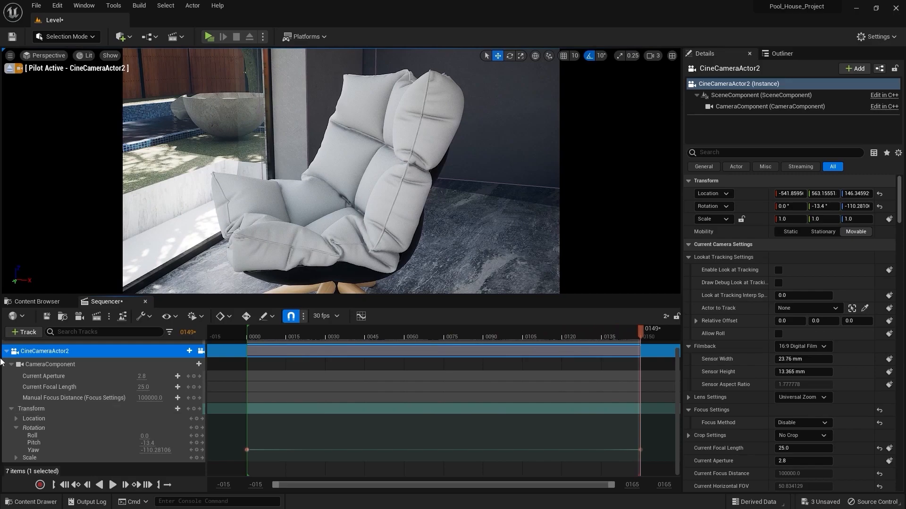
# Show the Level_Sequence folder, stop piloting the armchair camera and move the view to the fruit basket on the kitchen counter
pyautogui.click(37, 302)
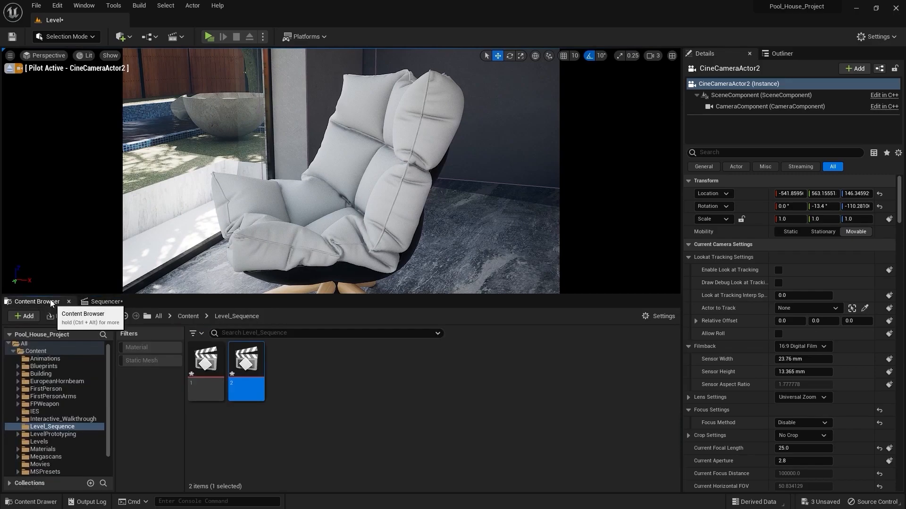
pyautogui.click(9, 70)
pyautogui.press('Escape')
pyautogui.moveTo(544, 258); pyautogui.dragTo(623, 285, button='right')
pyautogui.moveTo(165, 177); pyautogui.dragTo(165, 176, button='right')
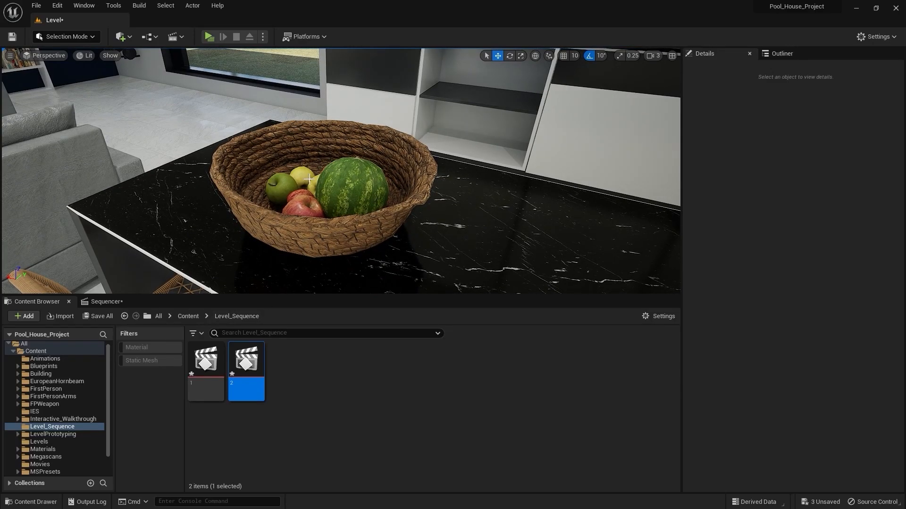
pyautogui.click(342, 373)
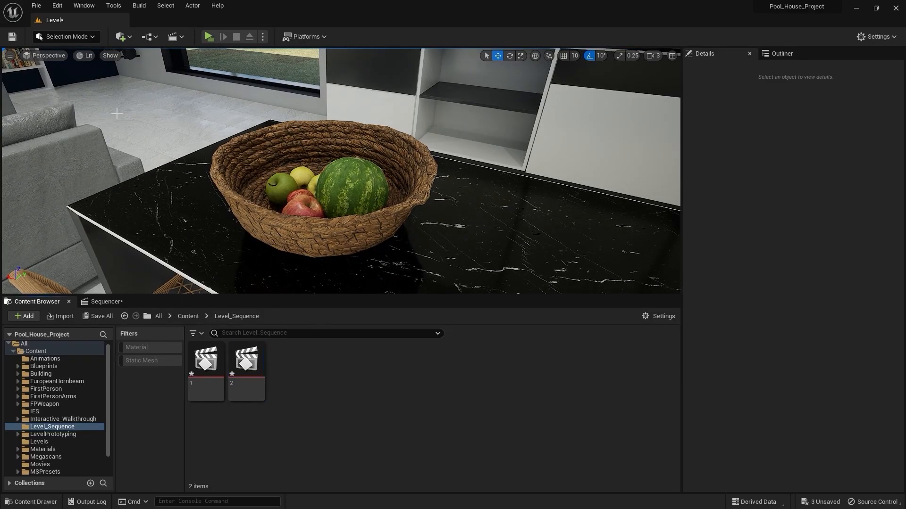
# Place an empty Actor in the fruit basket and centre it among the fruit as a pivot
pyautogui.click(120, 37)
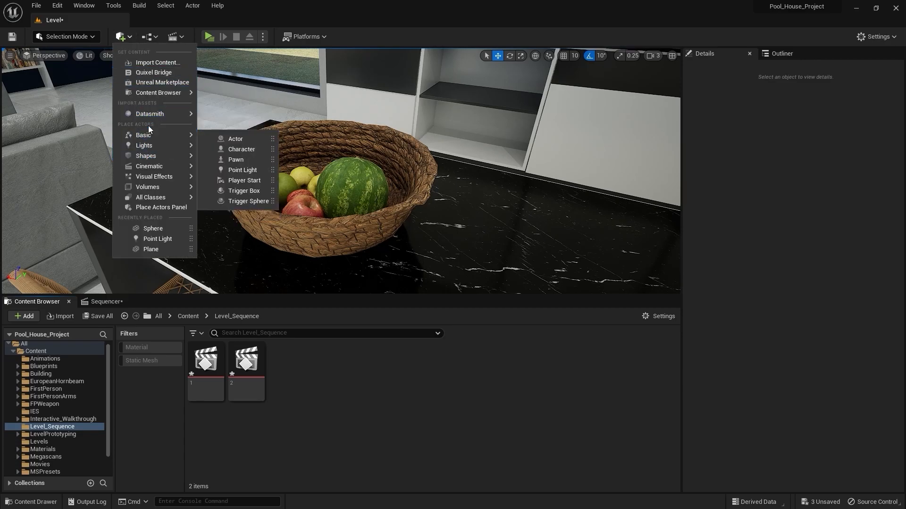
pyautogui.moveTo(277, 146); pyautogui.dragTo(317, 241)
pyautogui.moveTo(317, 193); pyautogui.dragTo(297, 189, button='right')
pyautogui.press('w')
pyautogui.moveTo(334, 156); pyautogui.dragTo(328, 155, button='right')
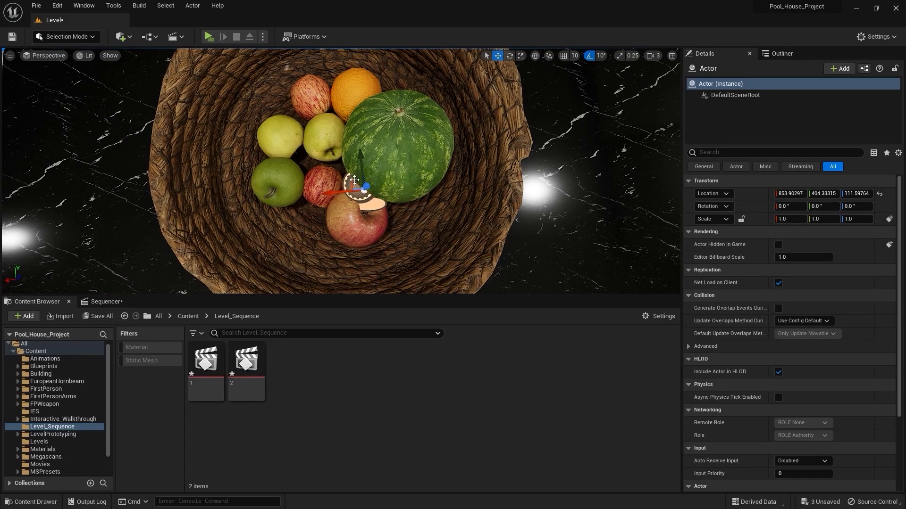
pyautogui.moveTo(347, 178); pyautogui.dragTo(327, 149)
pyautogui.moveTo(430, 167); pyautogui.dragTo(436, 71, button='right')
# Create a cine camera from the current view of the fruit basket and pilot it
pyautogui.click(794, 53)
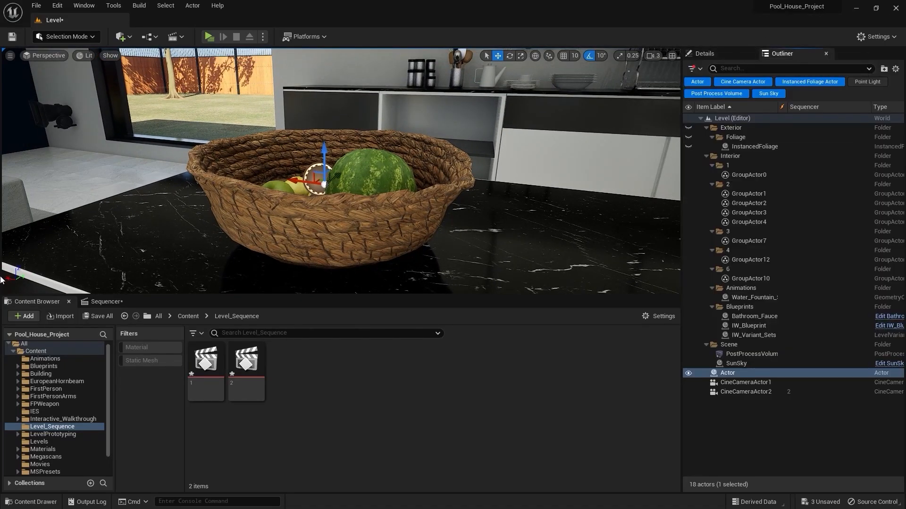
pyautogui.click(9, 56)
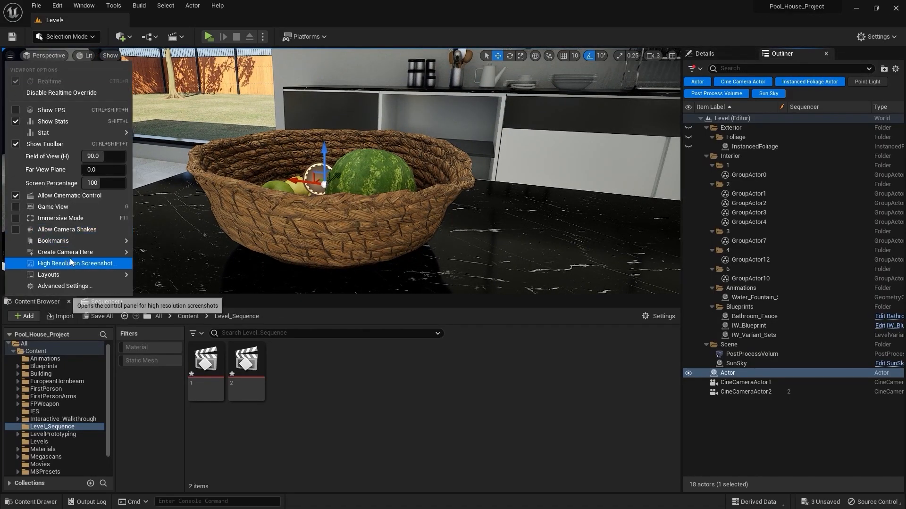
pyautogui.moveTo(94, 252)
pyautogui.click(170, 265)
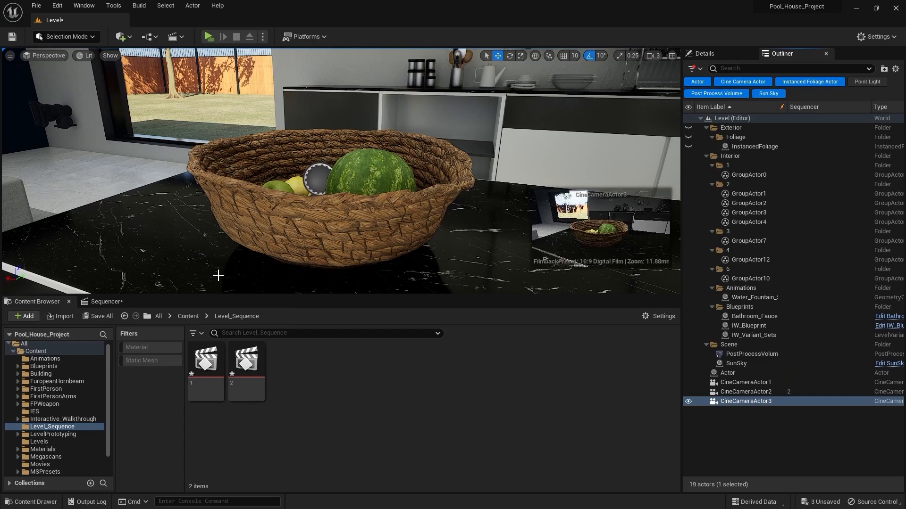
pyautogui.rightClick(754, 401)
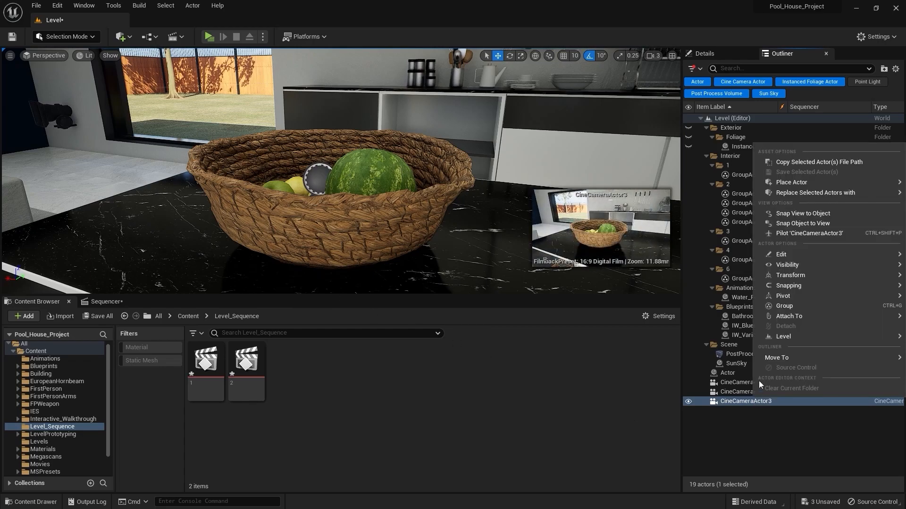
pyautogui.click(795, 233)
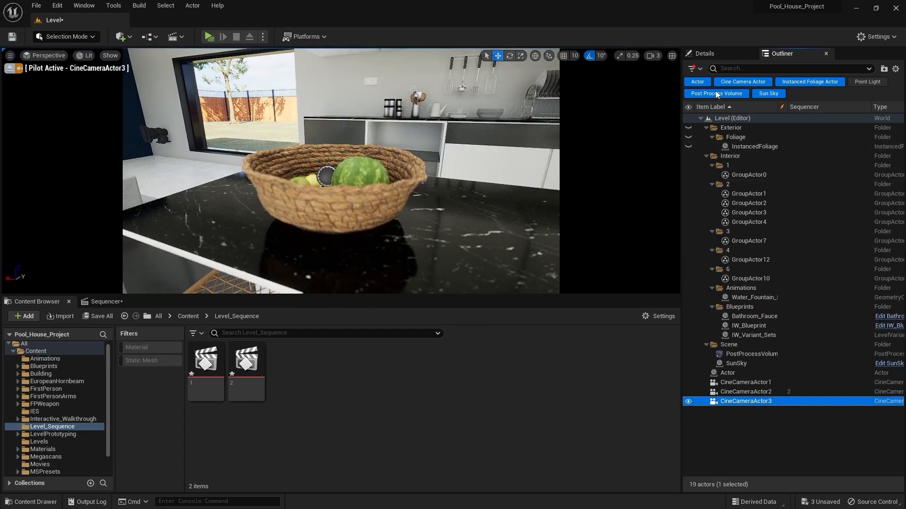
# Set the new camera's Current Focal Length to 30 and its Focus Method to Disable
pyautogui.click(718, 52)
pyautogui.scroll(-3, 794, 387)
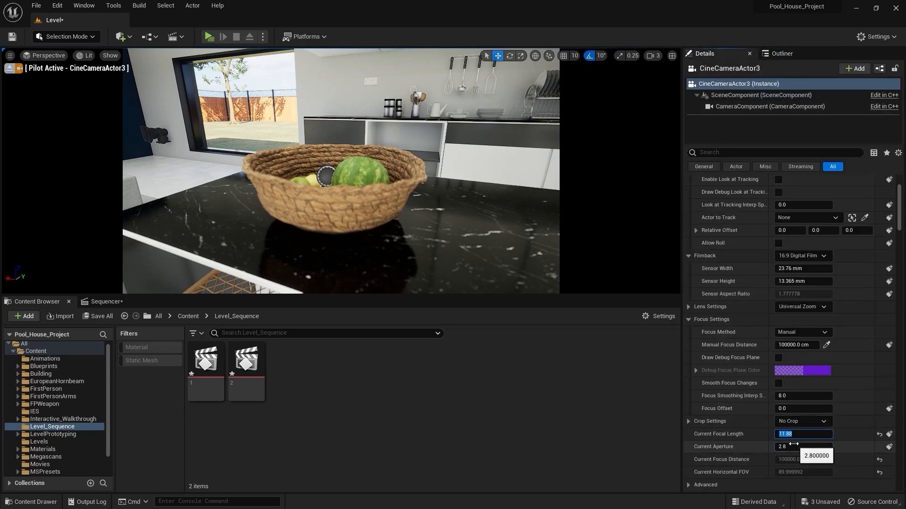
pyautogui.write('30')
pyautogui.press('Return')
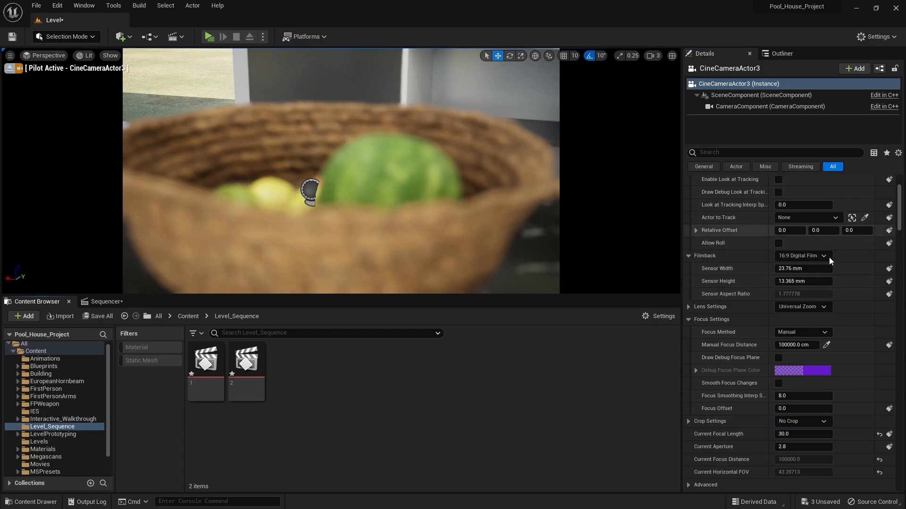
pyautogui.scroll(1, 806, 330)
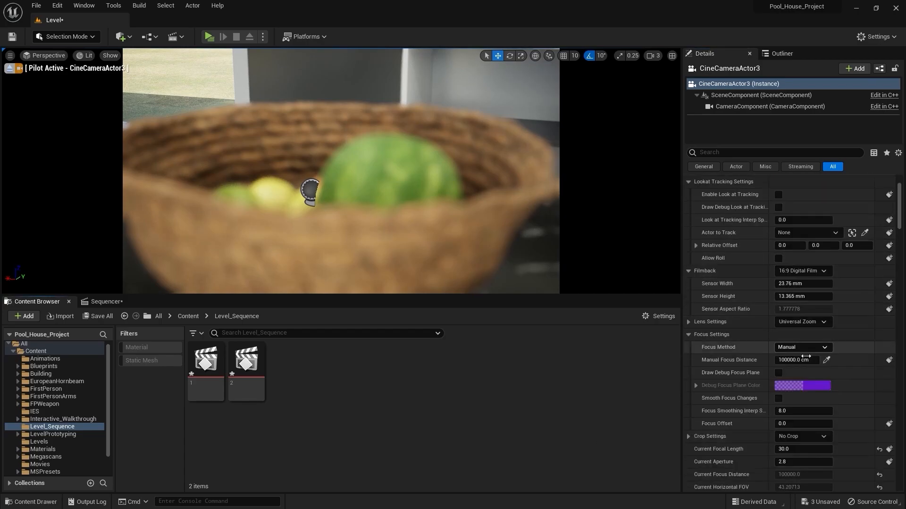
pyautogui.click(802, 347)
pyautogui.click(800, 380)
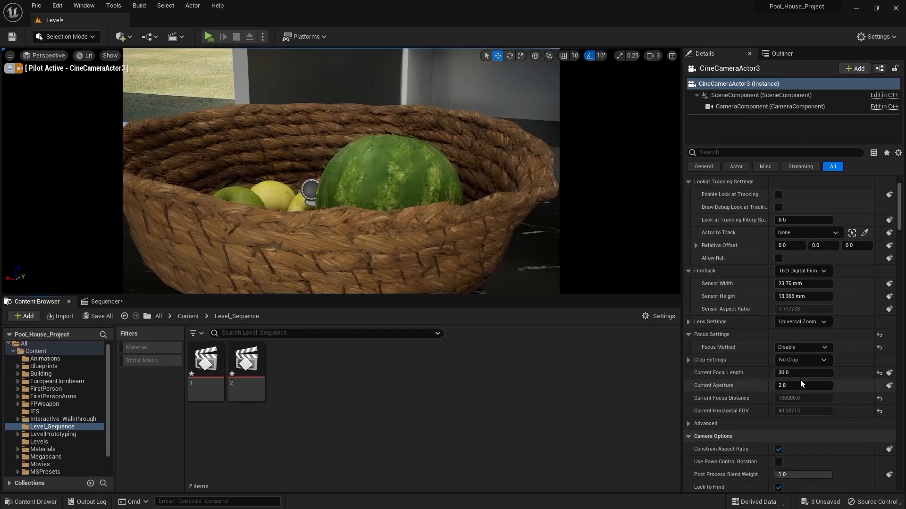
# Lower the viewport camera speed to 1 and frame the whole fruit basket from slightly above
pyautogui.press('s')
pyautogui.moveTo(404, 169); pyautogui.dragTo(405, 241, button='right')
pyautogui.press('w')
pyautogui.press('s')
pyautogui.click(652, 55)
pyautogui.moveTo(674, 80); pyautogui.dragTo(651, 80)
pyautogui.press('e')
pyautogui.moveTo(405, 170); pyautogui.dragTo(374, 219, button='right')
pyautogui.press('q')
pyautogui.press('d')
pyautogui.press('q')
pyautogui.press('e')
pyautogui.press('s')
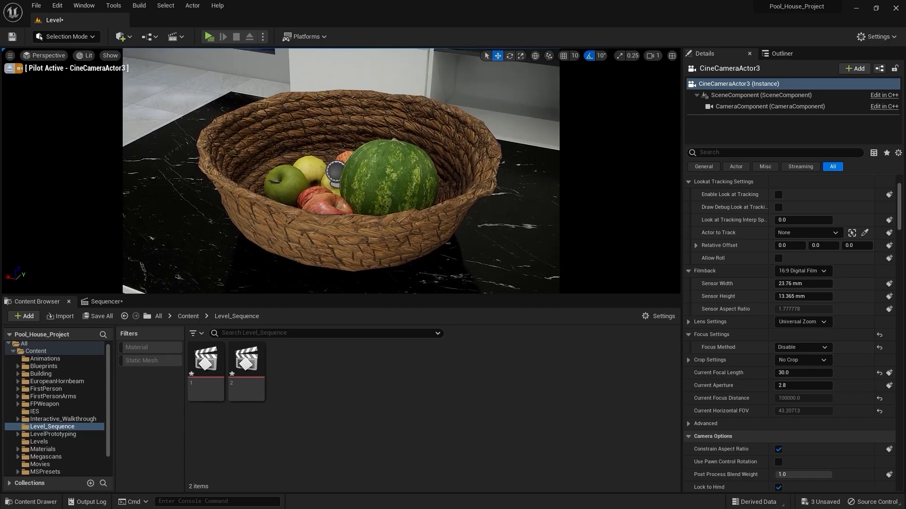
# Create a Level Sequence named 3 in the Level_Sequence folder and open it
pyautogui.rightClick(335, 404)
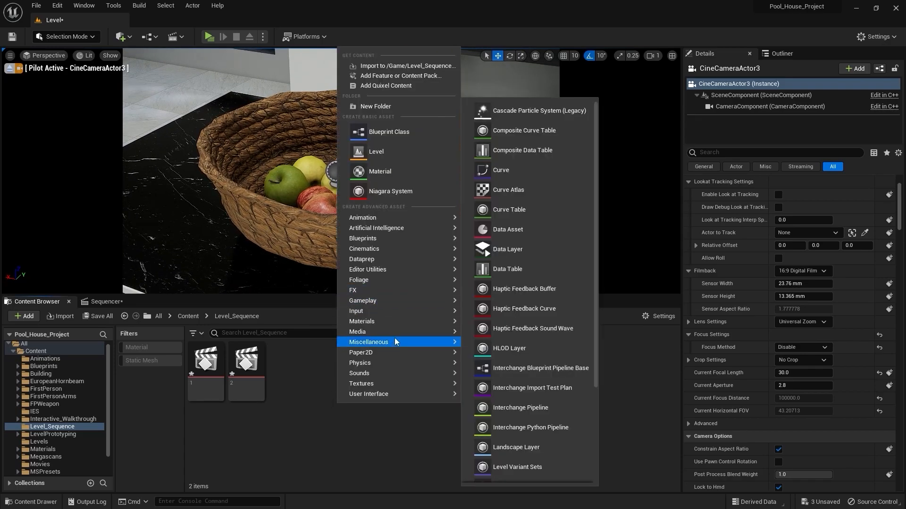
pyautogui.moveTo(400, 248)
pyautogui.click(490, 267)
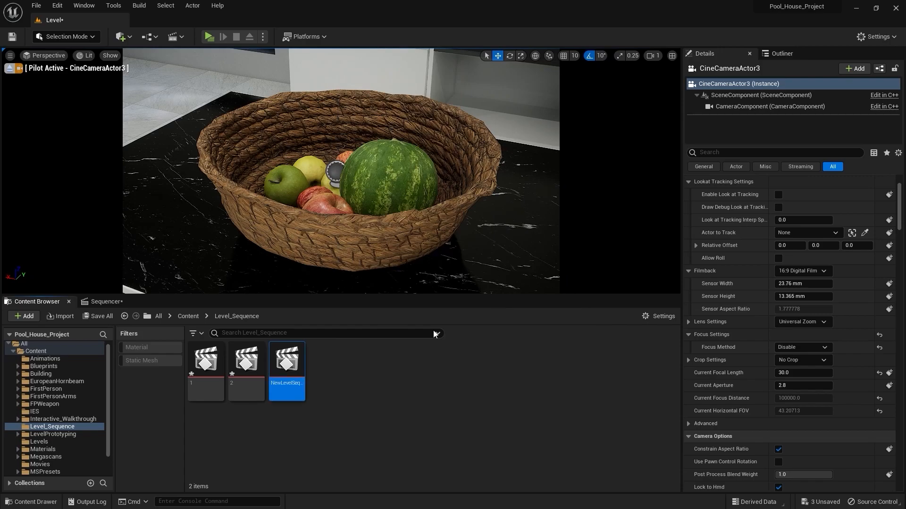
pyautogui.press('Return')
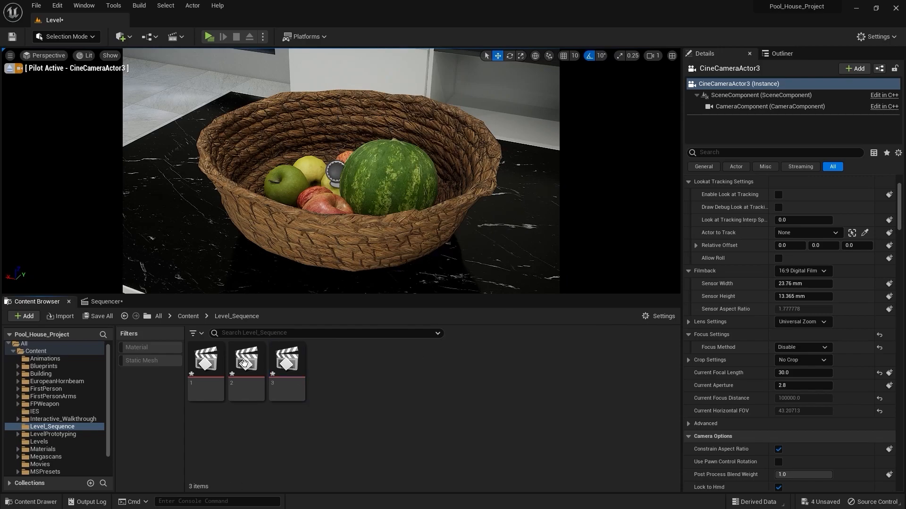
pyautogui.doubleClick(286, 368)
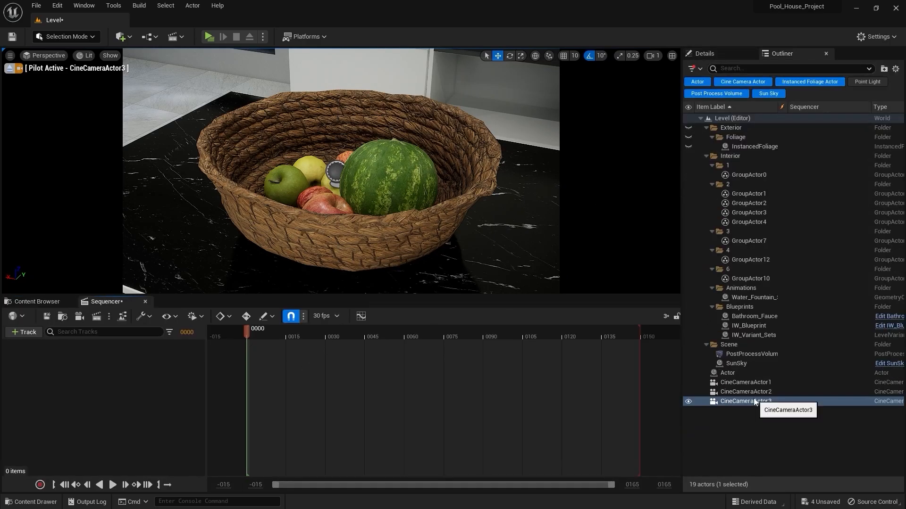
# Attach CineCameraActor3 to the empty Actor and add both of them to the sequence
pyautogui.moveTo(743, 402); pyautogui.dragTo(767, 397)
pyautogui.moveTo(731, 374); pyautogui.dragTo(731, 373)
pyautogui.keyDown('ctrl'); pyautogui.click(724, 373); pyautogui.keyUp('ctrl')
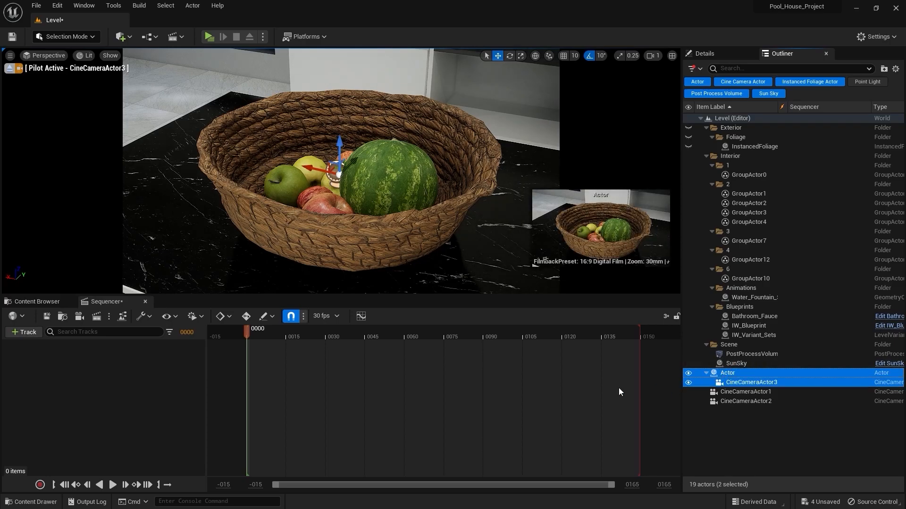
pyautogui.moveTo(95, 390); pyautogui.dragTo(30, 390)
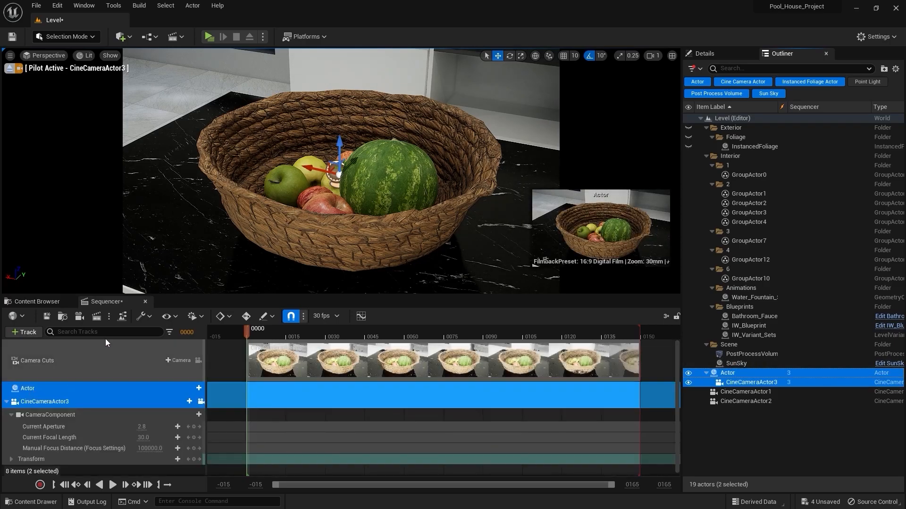
# Add a Transform track to the Actor and key its Rotation Yaw of 0 at frame 0
pyautogui.click(79, 384)
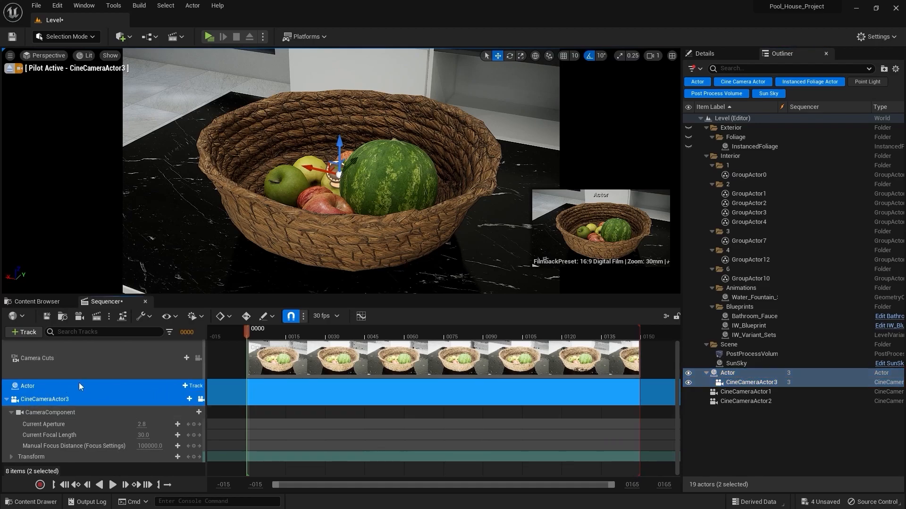
pyautogui.click(186, 385)
pyautogui.click(205, 318)
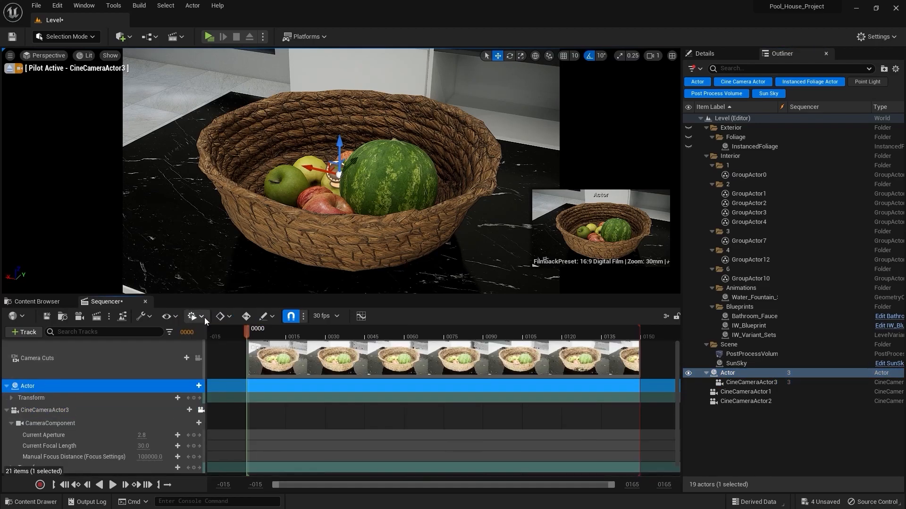
pyautogui.click(11, 398)
pyautogui.scroll(-1, 47, 400)
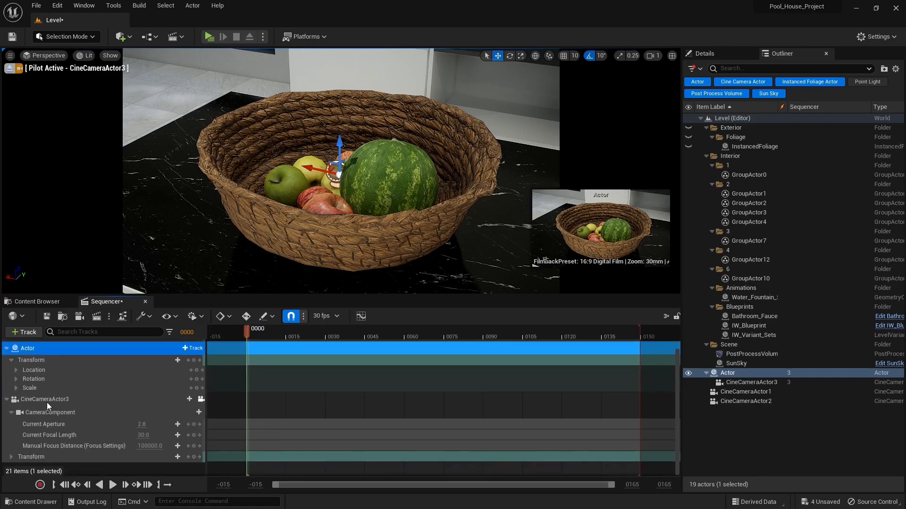
pyautogui.click(16, 379)
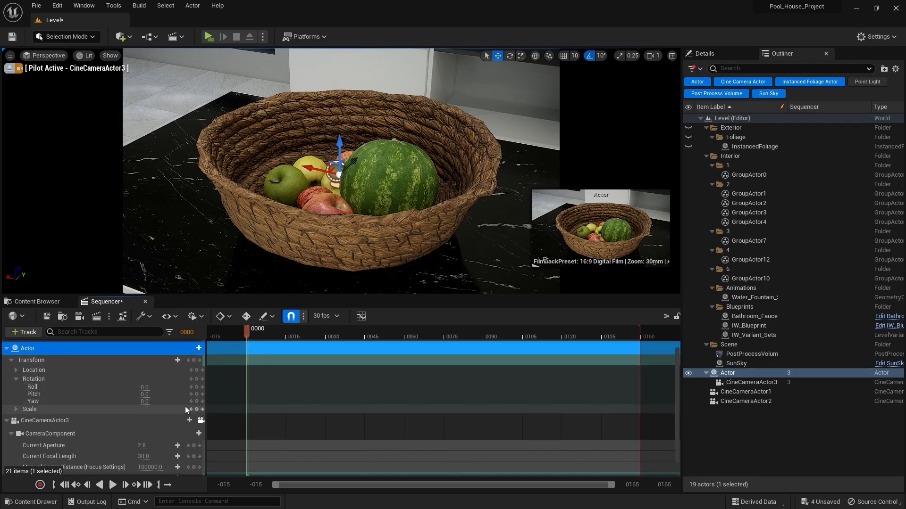
pyautogui.click(197, 402)
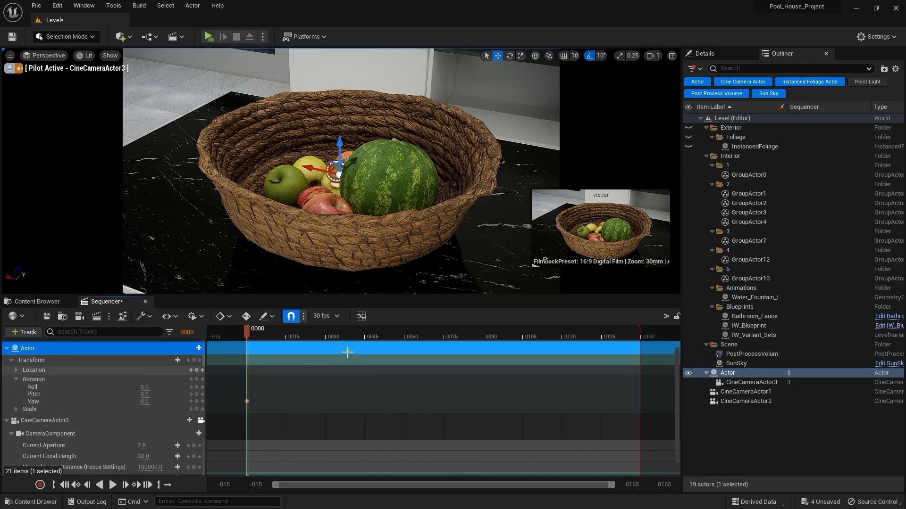
# Set the Actor's Rotation Yaw to about 89.95 at frame 150 and play the orbit from frame 0
pyautogui.click(496, 334)
pyautogui.moveTo(641, 346); pyautogui.dragTo(641, 346)
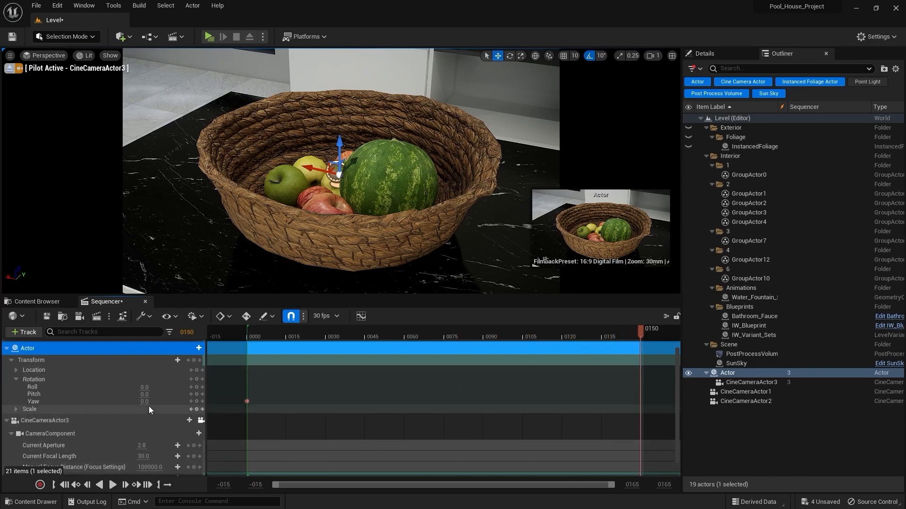
pyautogui.moveTo(144, 401)
pyautogui.mouseDown()
pyautogui.moveTo(188, 402)
pyautogui.moveTo(143, 401)
pyautogui.mouseUp()
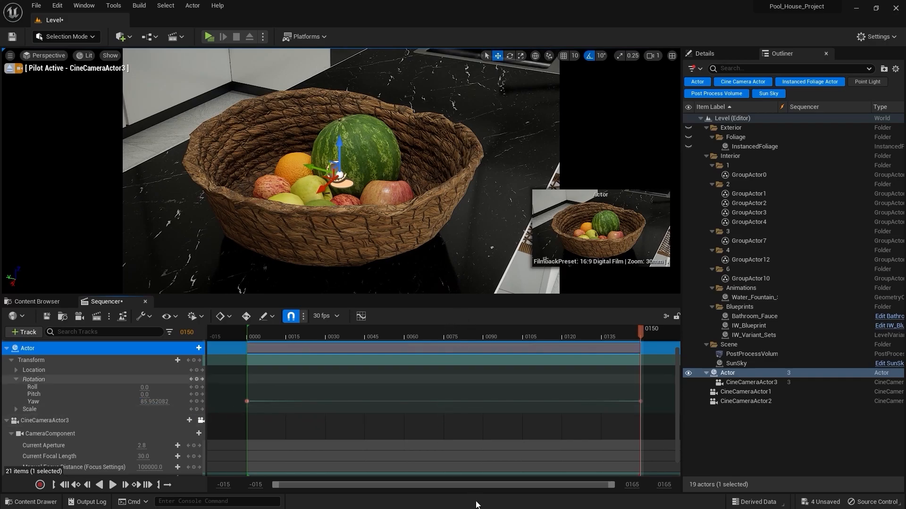
pyautogui.moveTo(415, 336); pyautogui.dragTo(247, 345)
pyautogui.press('space')
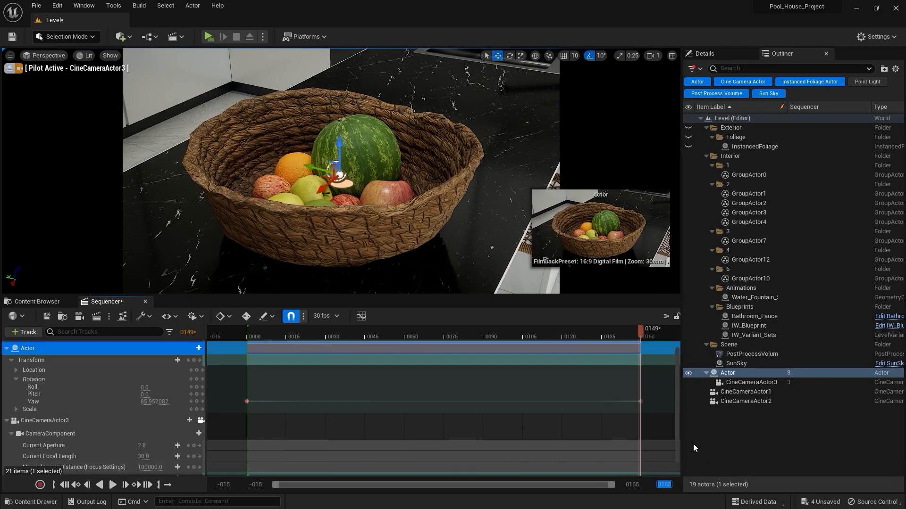
# Set the end of the sequence timeline's working range to frame 300
pyautogui.write('300')
pyautogui.press('Return')
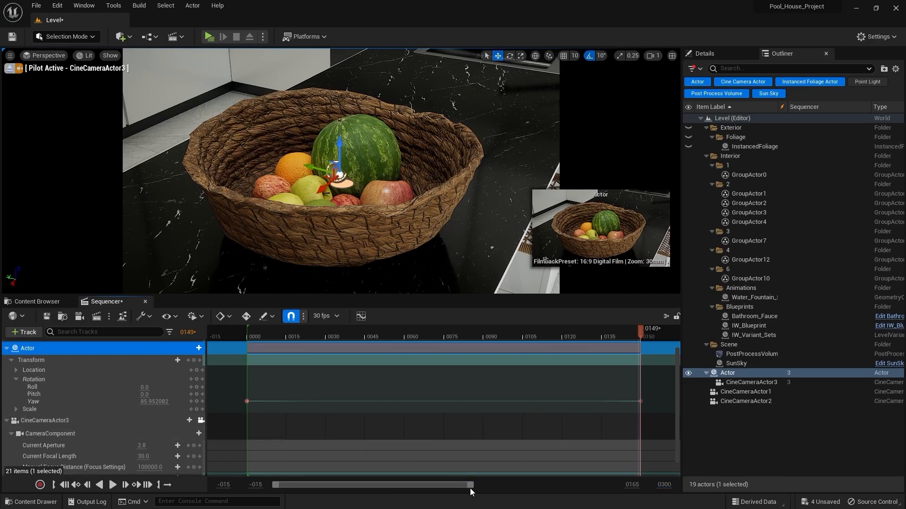
# Move the Actor's last Rotation Yaw key from frame 150 to frame 239
pyautogui.moveTo(470, 486); pyautogui.dragTo(611, 467)
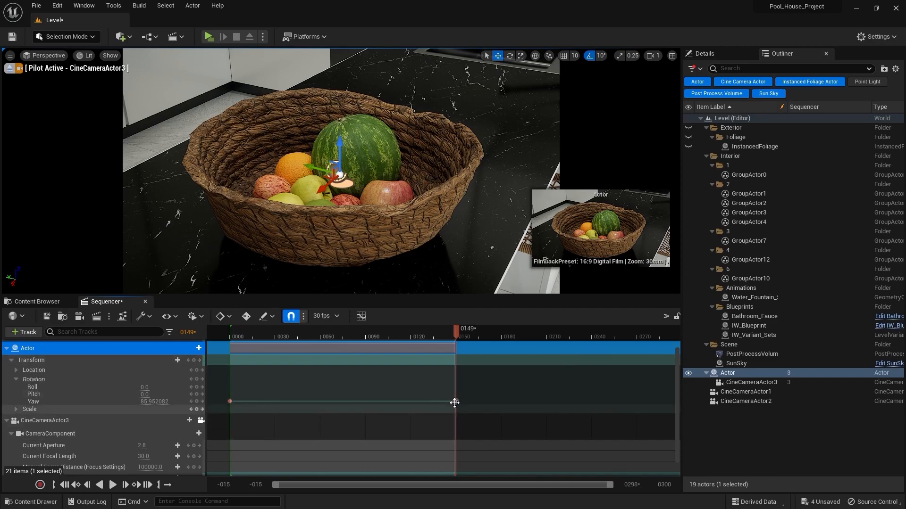
pyautogui.moveTo(453, 400); pyautogui.dragTo(594, 375)
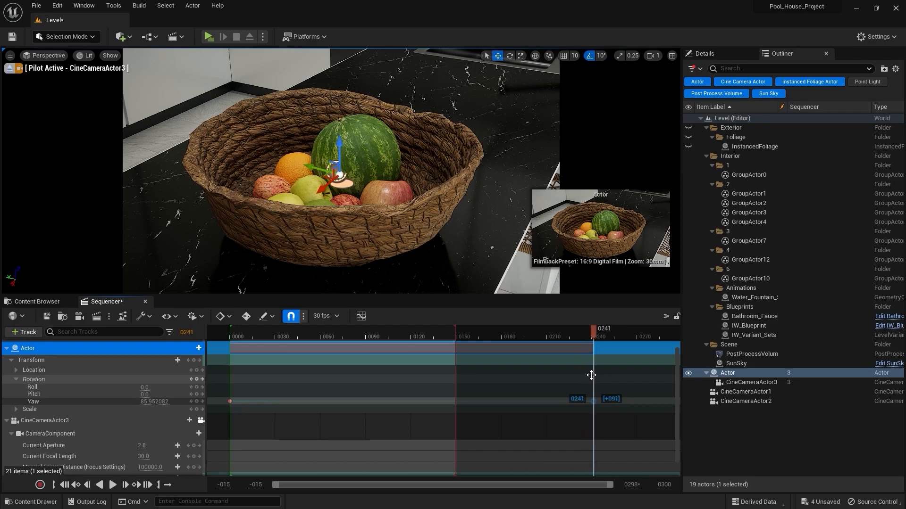
pyautogui.moveTo(591, 375); pyautogui.dragTo(589, 375)
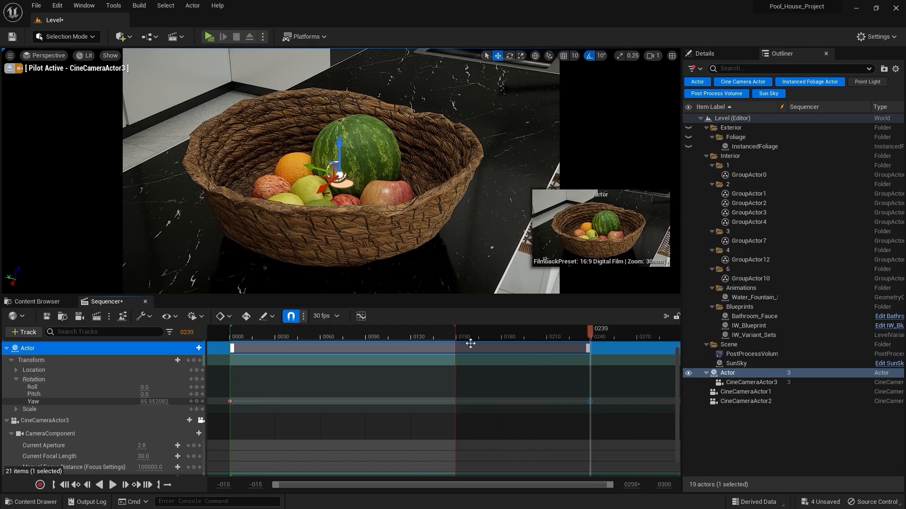
# Extend the end of the sequence's playback range to about frame 251 and play the orbit from frame 0
pyautogui.moveTo(528, 330); pyautogui.dragTo(609, 329)
pyautogui.moveTo(288, 337); pyautogui.dragTo(233, 344)
pyautogui.press('space')
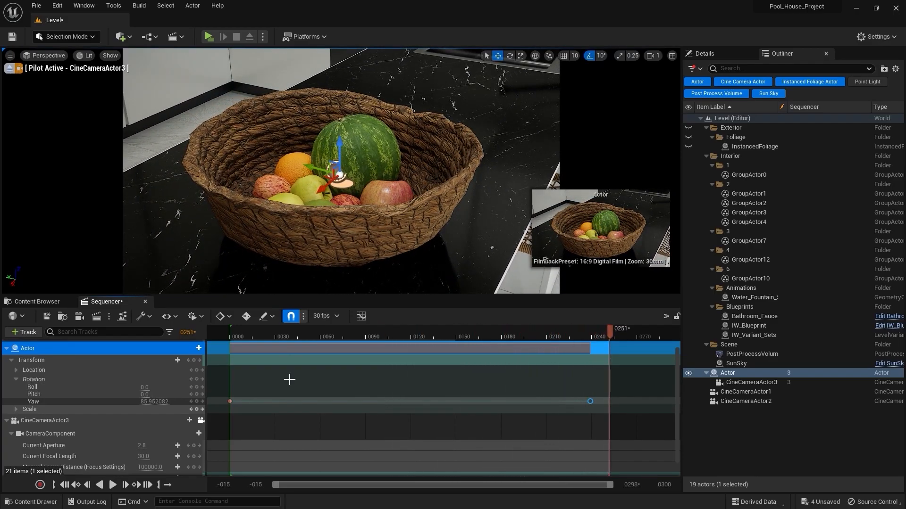
# Set both of the Actor's Yaw keys to Linear interpolation and save level sequences 1, 2, 3 and the level
pyautogui.moveTo(219, 381); pyautogui.dragTo(599, 431)
pyautogui.rightClick(592, 401)
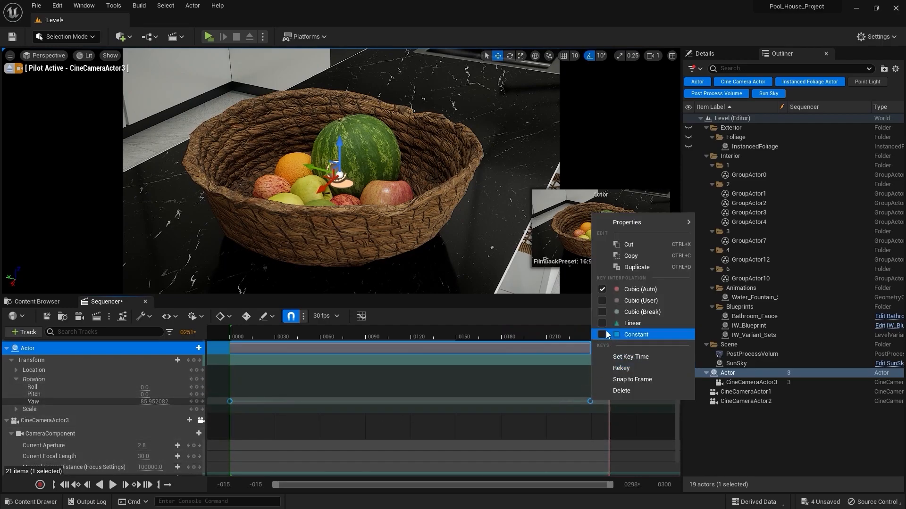
pyautogui.click(627, 324)
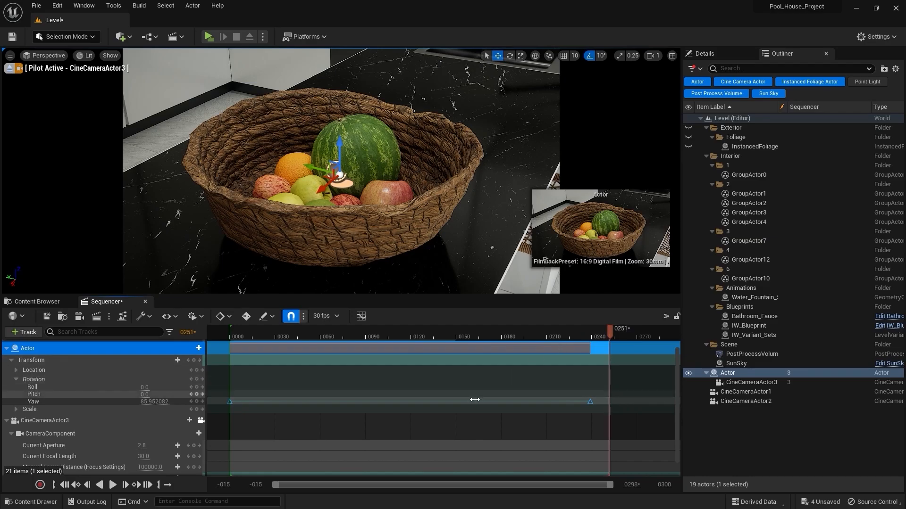
pyautogui.click(833, 506)
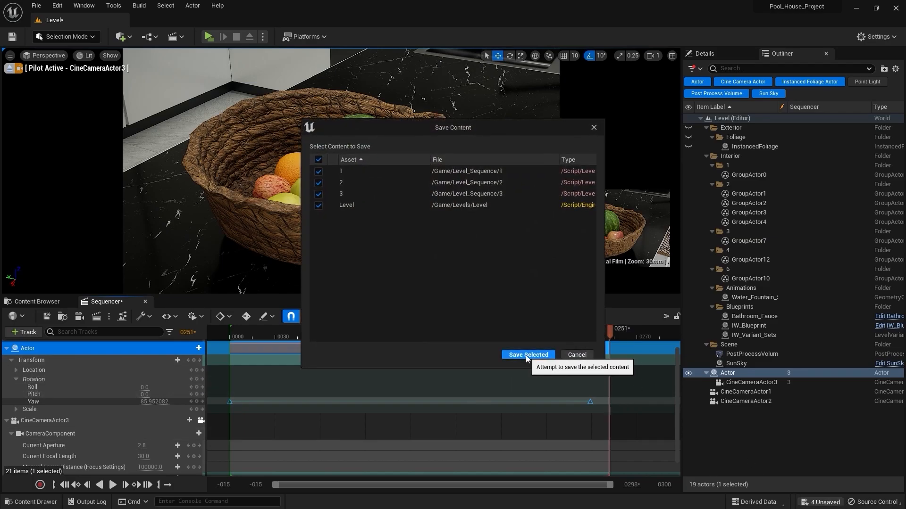
pyautogui.click(529, 356)
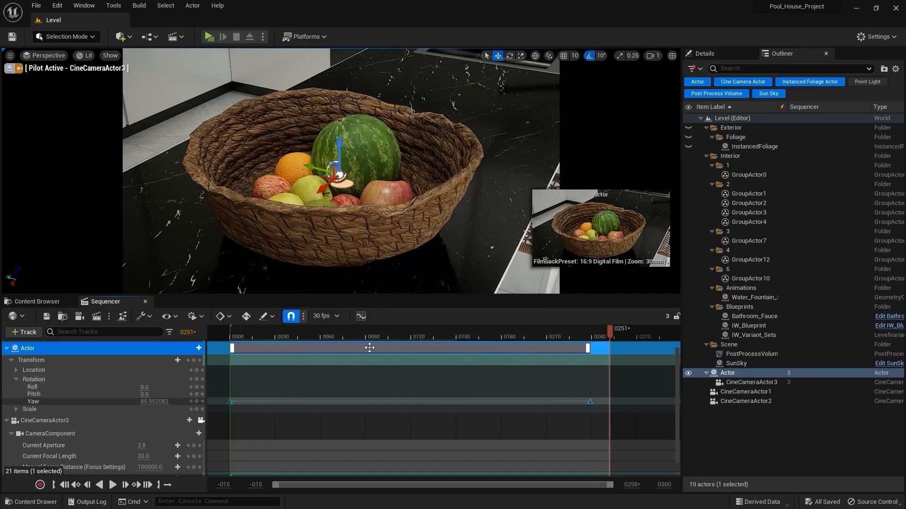
# Create a Blueprint class in the Level_Sequence folder with CameraShakeBase as its parent class
pyautogui.click(21, 302)
pyautogui.click(333, 367)
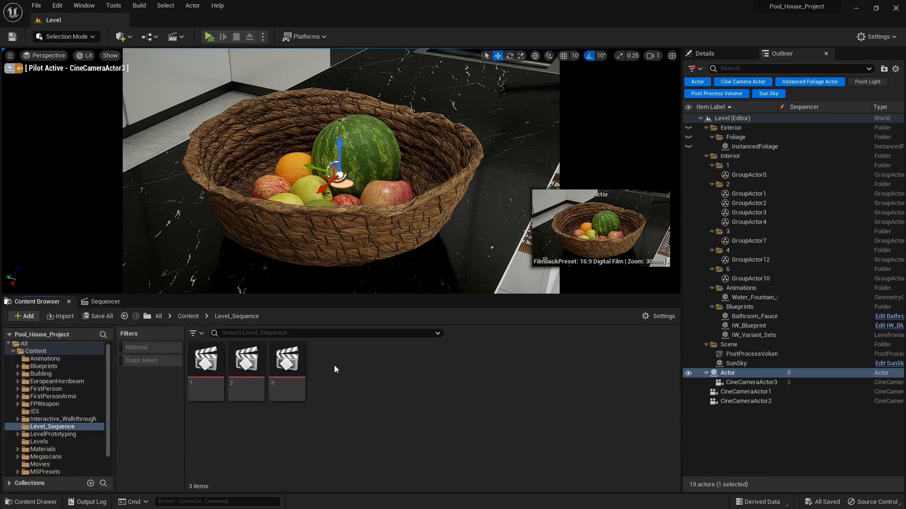
pyautogui.rightClick(342, 378)
pyautogui.click(390, 110)
pyautogui.click(348, 305)
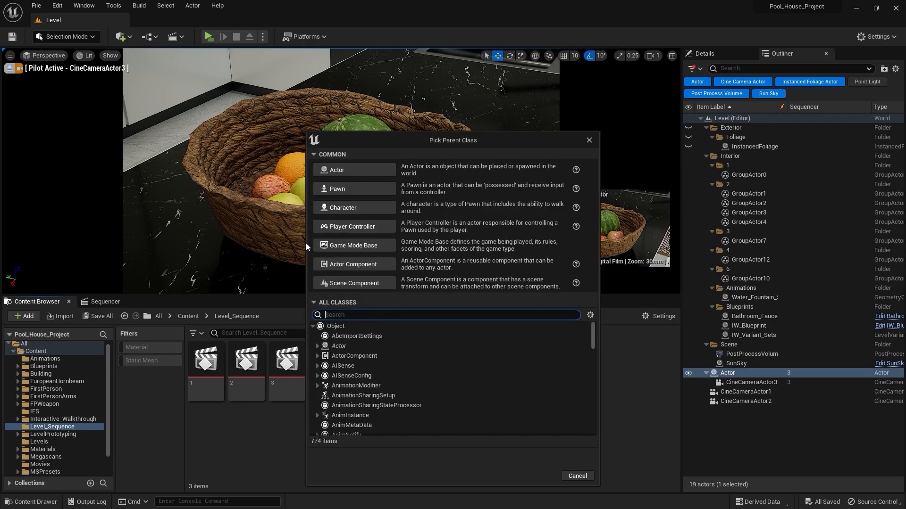
pyautogui.write('camera shalk')
pyautogui.press('BackSpace')
pyautogui.press('BackSpace')
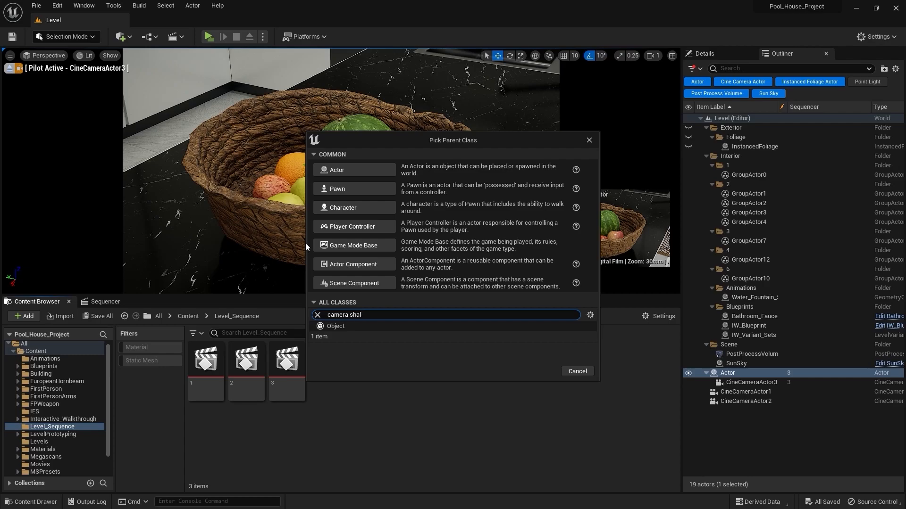
pyautogui.write('ke')
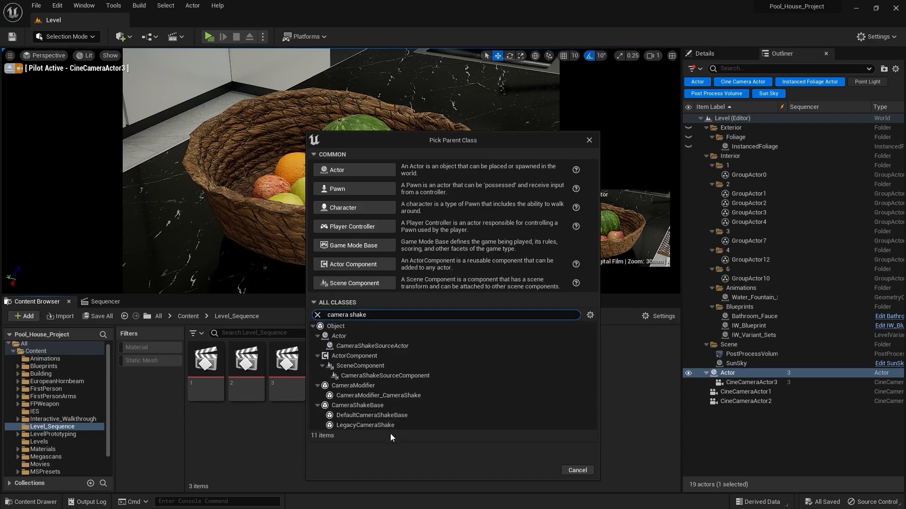
pyautogui.click(367, 406)
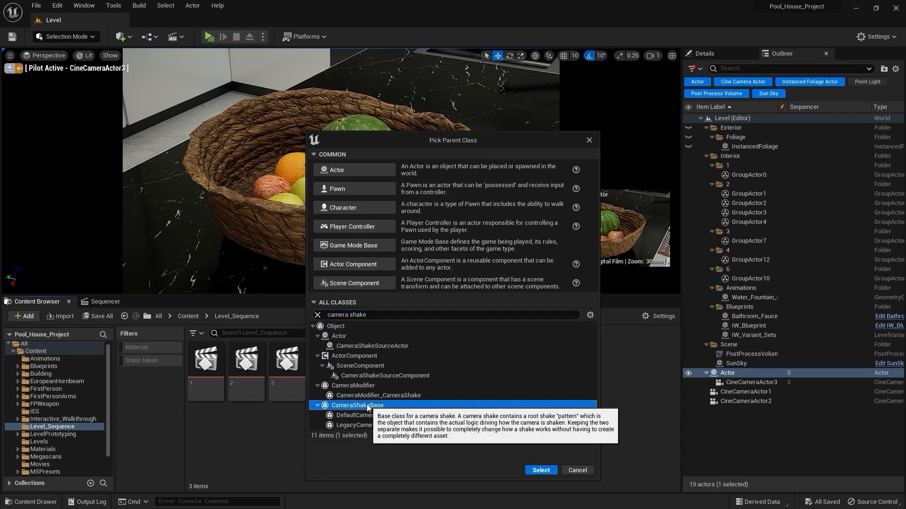
pyautogui.click(540, 470)
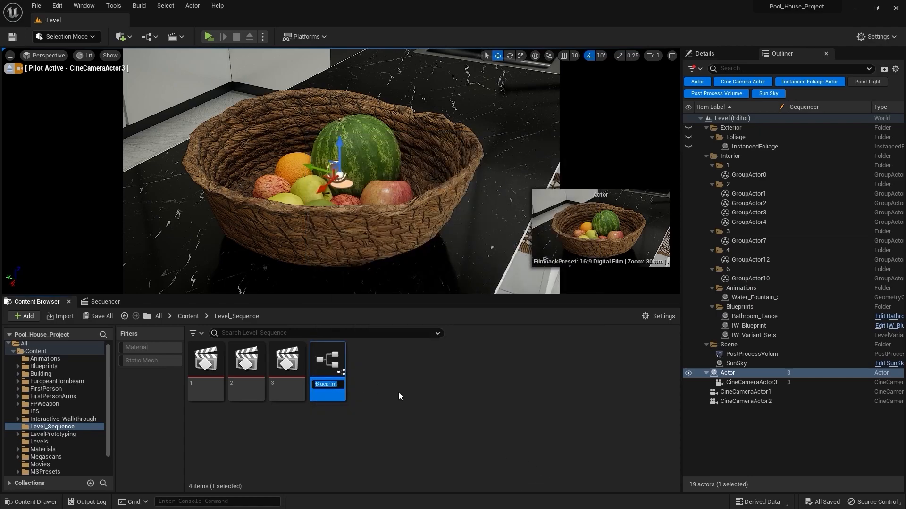
# Name the new blueprint Camera_Shake
pyautogui.write('Camer')
pyautogui.write('a')
pyautogui.write('_Shake')
pyautogui.press('Return')
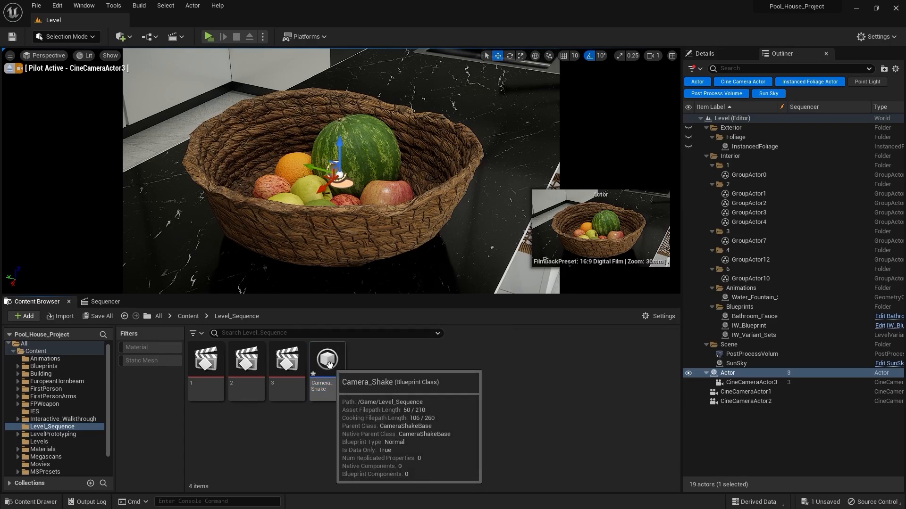
# Open Camera_Shake, set its Root Shake Pattern to Perlin Noise Camera Shake Pattern, and expand the Location and Rotation settings
pyautogui.doubleClick(330, 366)
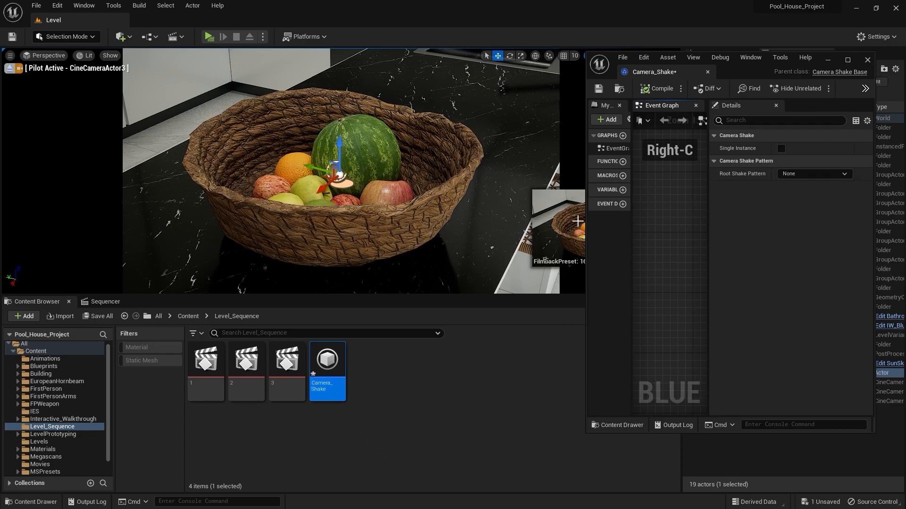
pyautogui.moveTo(585, 221); pyautogui.dragTo(355, 223)
pyautogui.click(845, 60)
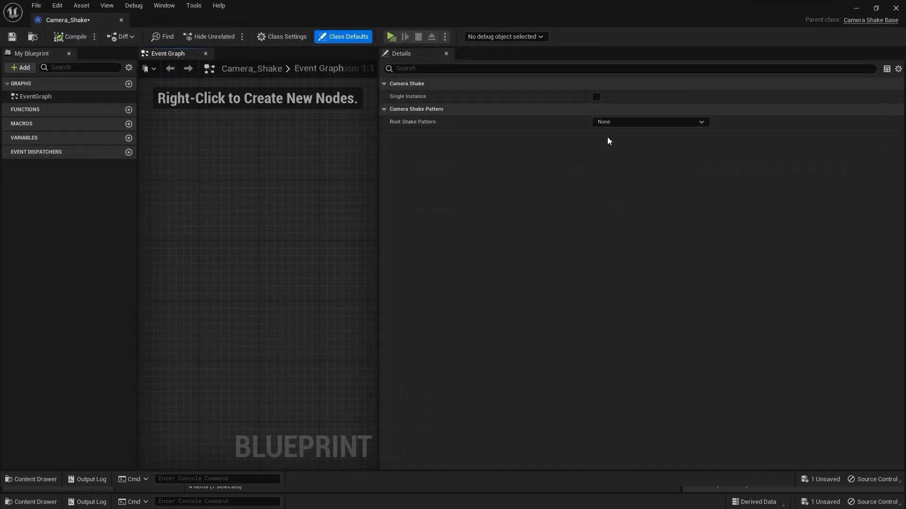
pyautogui.click(618, 124)
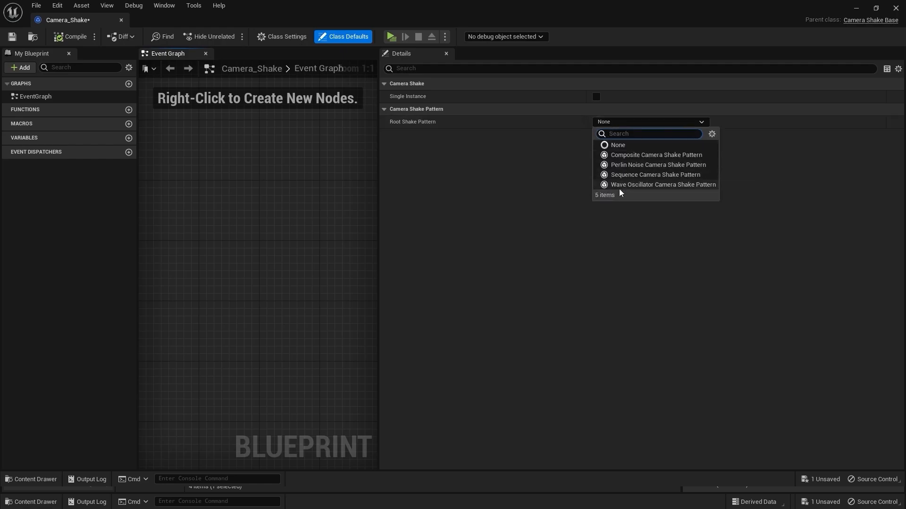
pyautogui.click(623, 164)
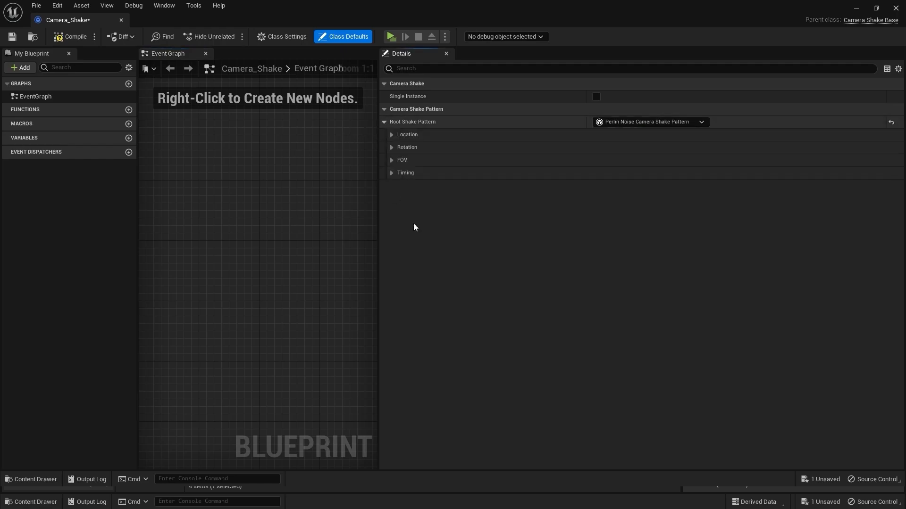
pyautogui.click(392, 135)
pyautogui.click(392, 212)
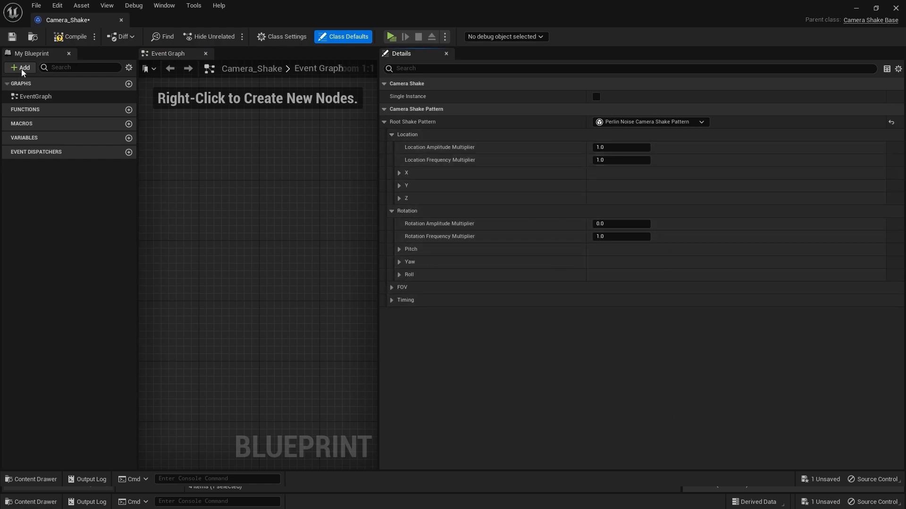
# Shrink the Camera_Shake editor window to a narrow, tall strip beside the level viewport so its Details stay readable
pyautogui.doubleClick(564, 24)
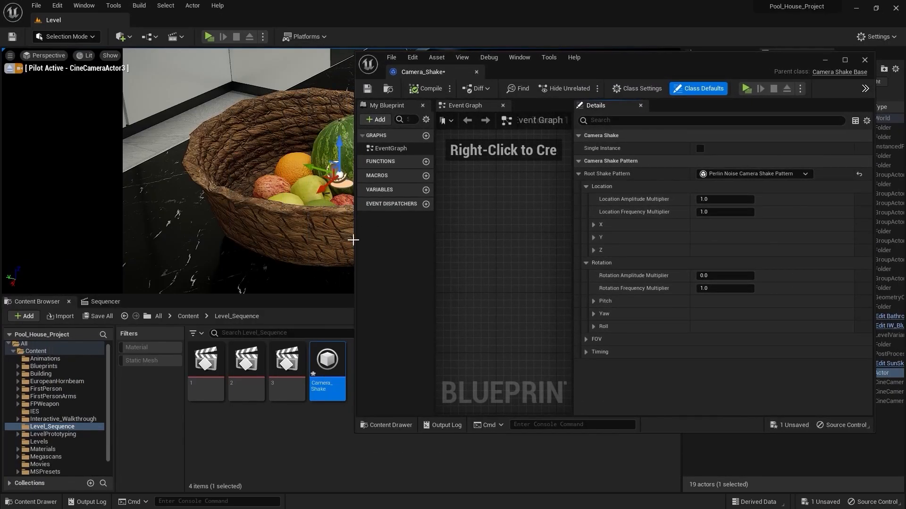
pyautogui.moveTo(355, 240); pyautogui.dragTo(683, 248)
pyautogui.moveTo(765, 237); pyautogui.dragTo(727, 238)
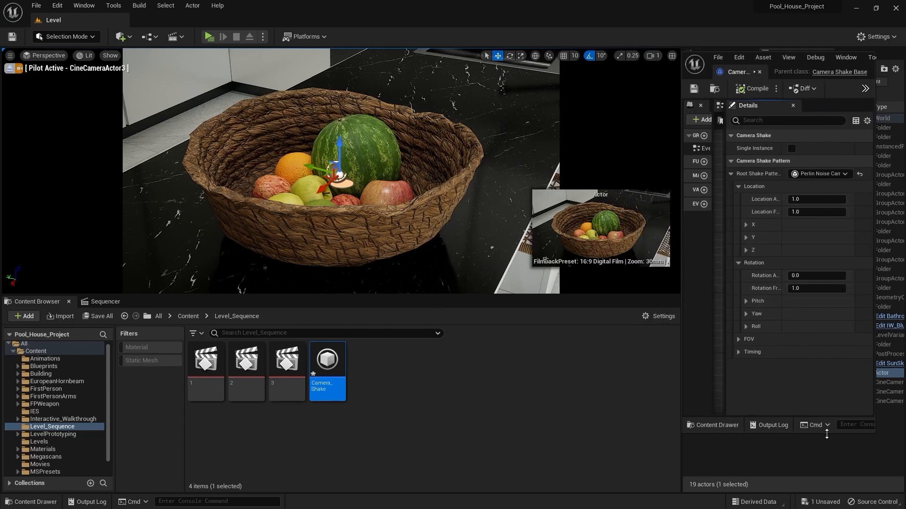
pyautogui.click(828, 469)
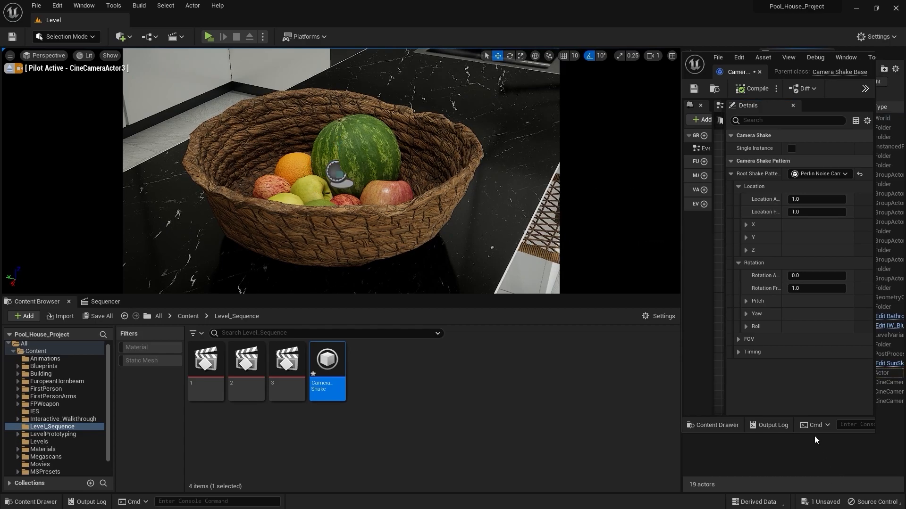
pyautogui.moveTo(815, 436); pyautogui.dragTo(813, 483)
pyautogui.moveTo(875, 272); pyautogui.dragTo(905, 270)
pyautogui.moveTo(681, 255); pyautogui.dragTo(592, 269)
pyautogui.click(401, 414)
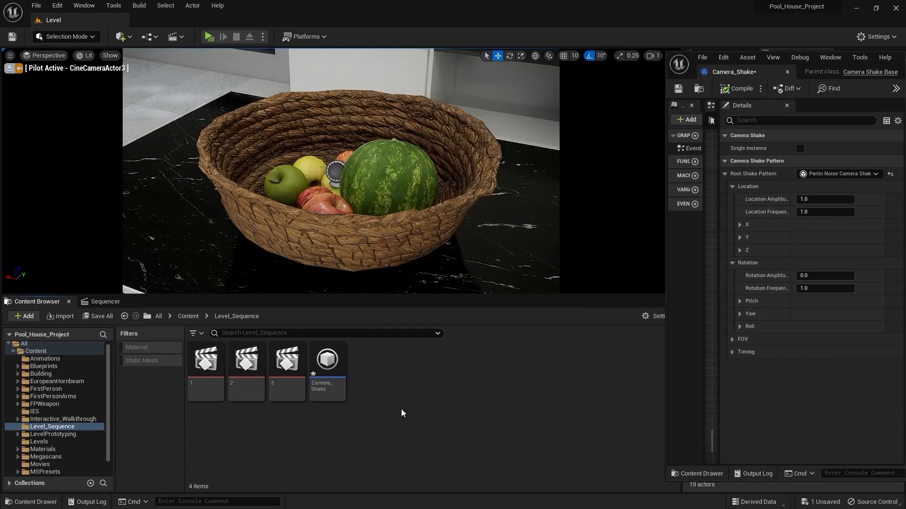
# Add a Camera Shake track with Camera_Shake to CineCameraActor3 in the sequence, with the playhead at frame 0
pyautogui.click(105, 302)
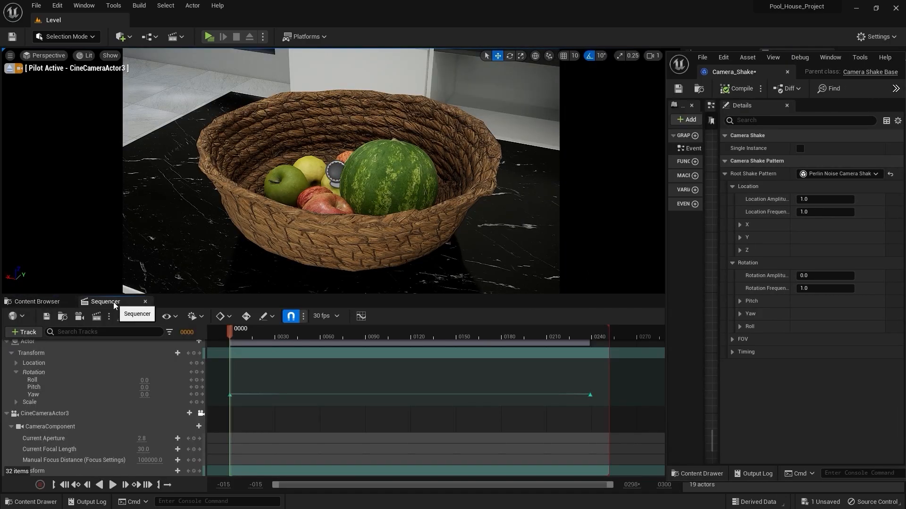
pyautogui.click(74, 414)
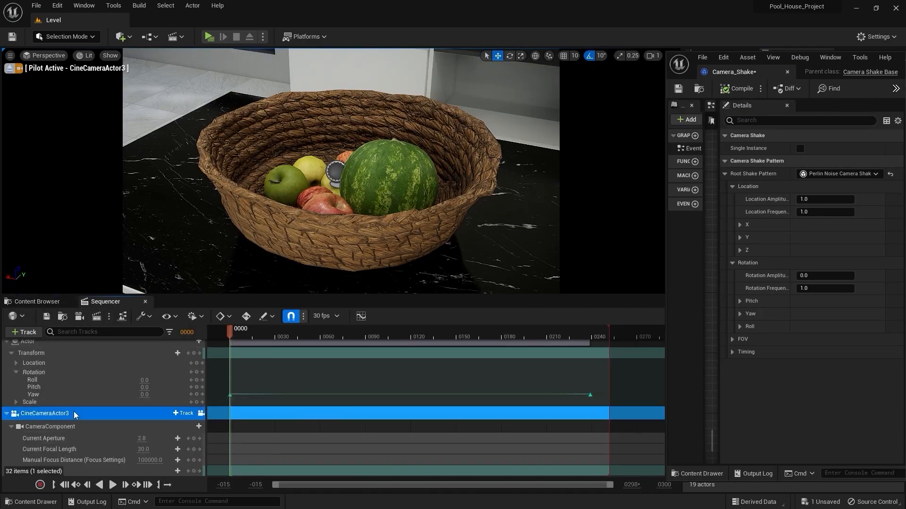
pyautogui.click(185, 414)
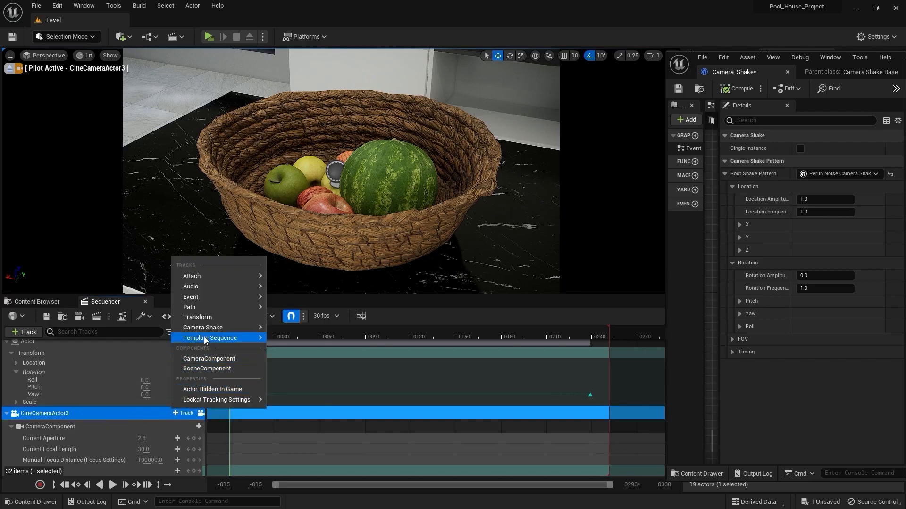
pyautogui.moveTo(203, 328)
pyautogui.click(309, 355)
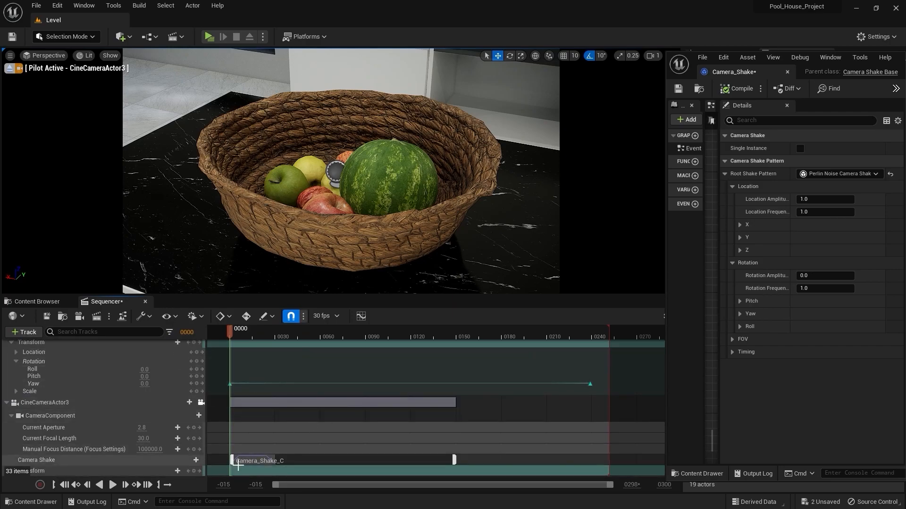
pyautogui.moveTo(265, 339); pyautogui.dragTo(235, 338)
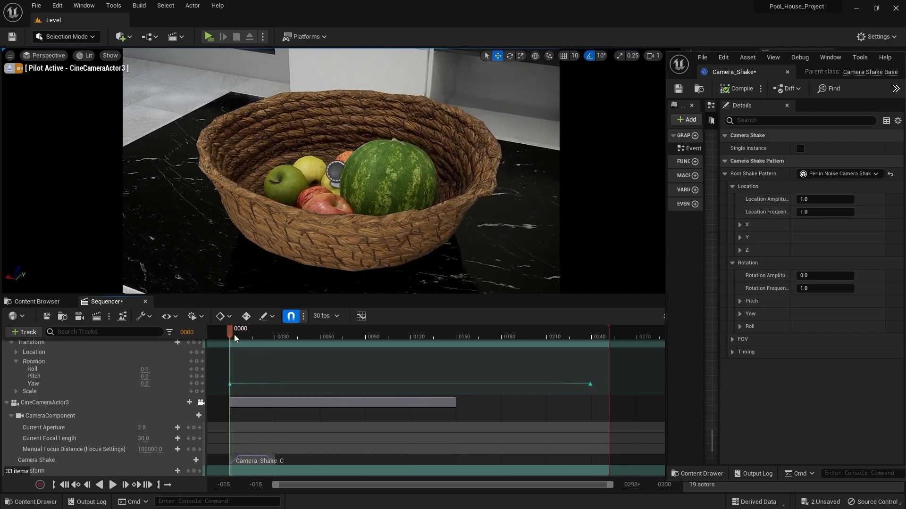
# Set the Timing Duration of Camera_Shake to 0.0 and compile the blueprint
pyautogui.click(741, 352)
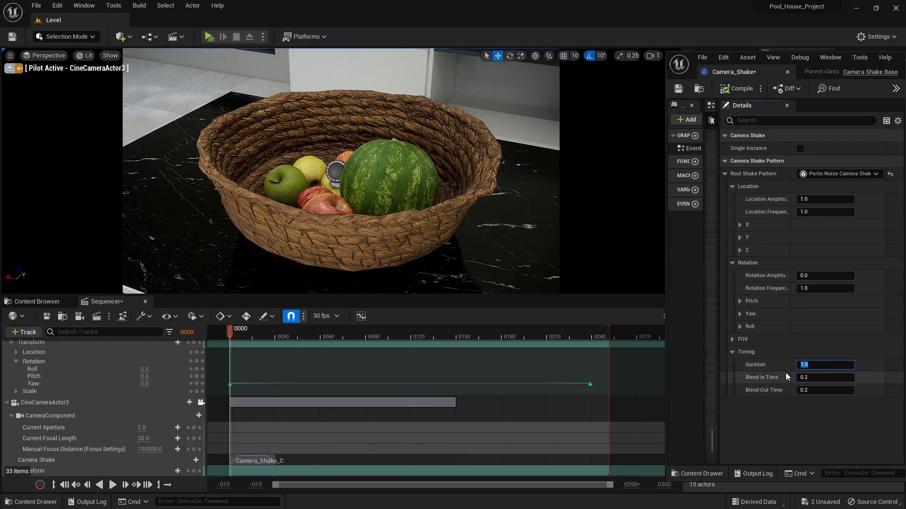
pyautogui.press('Return')
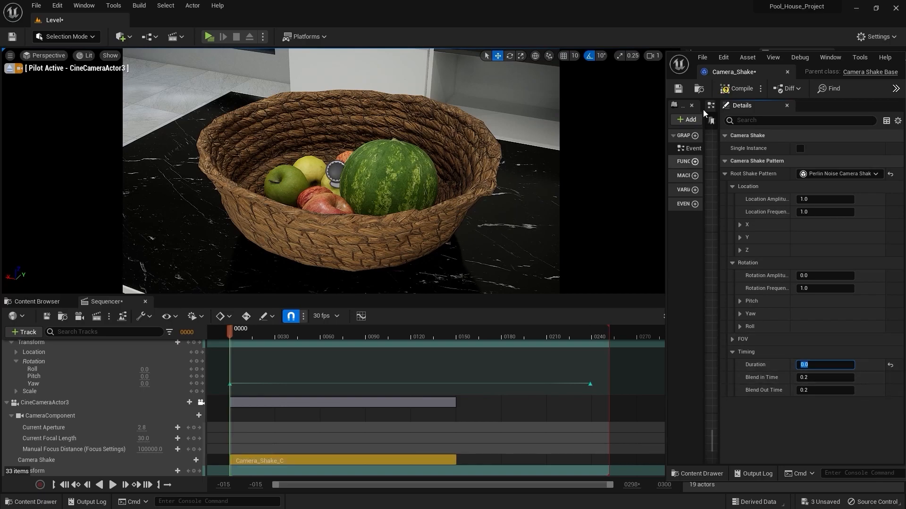
pyautogui.click(745, 92)
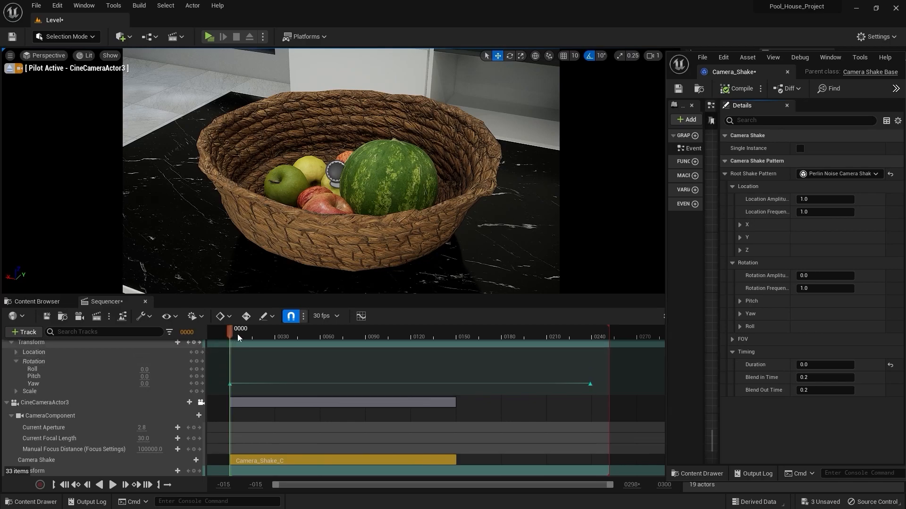
# Extend the Camera Shake section to the last Yaw key at frame 239 and play the sequence from frame 0
pyautogui.click(451, 460)
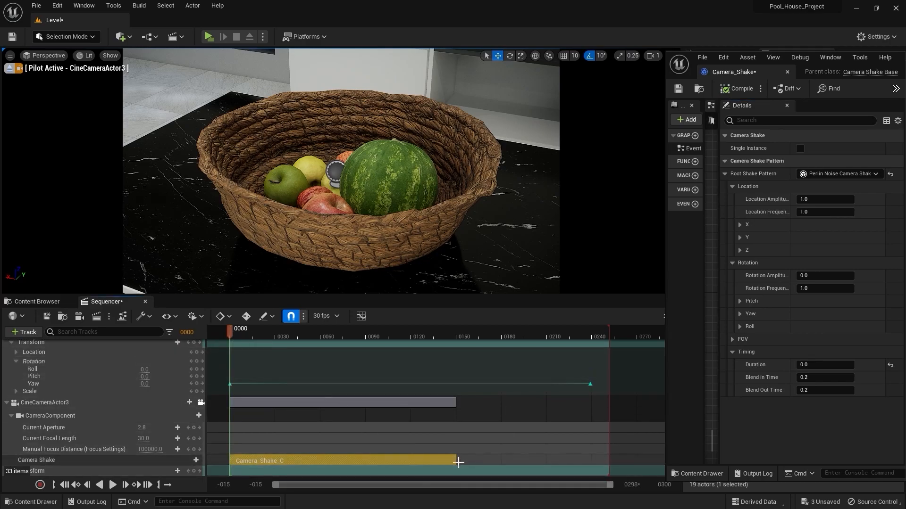
pyautogui.moveTo(455, 461); pyautogui.dragTo(587, 442)
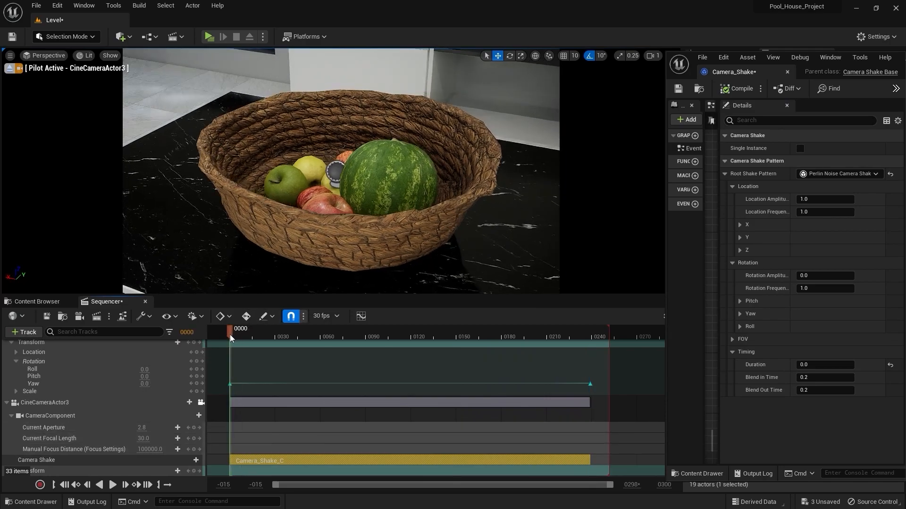
pyautogui.press('space')
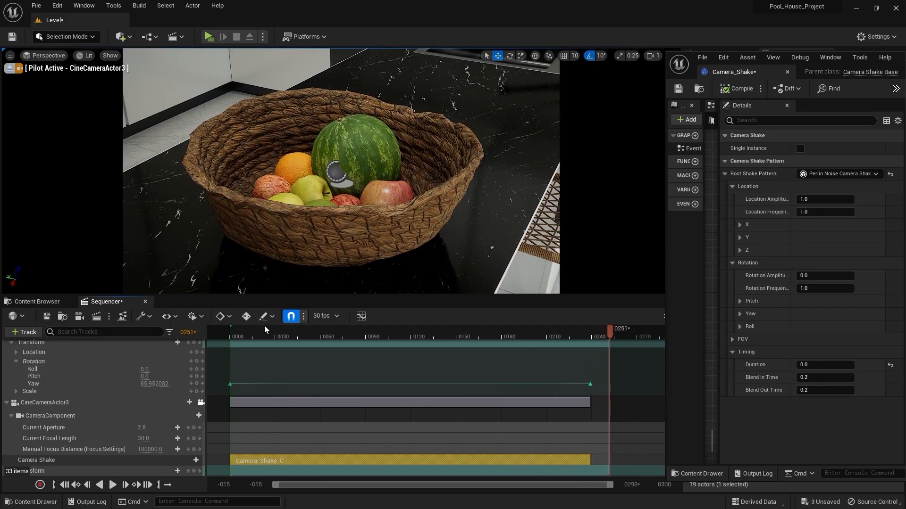
# Return the playhead to frame 0 and set the Rotation Yaw and Roll Amplitude of Camera_Shake to 0.0
pyautogui.click(250, 333)
pyautogui.moveTo(246, 333); pyautogui.dragTo(229, 333)
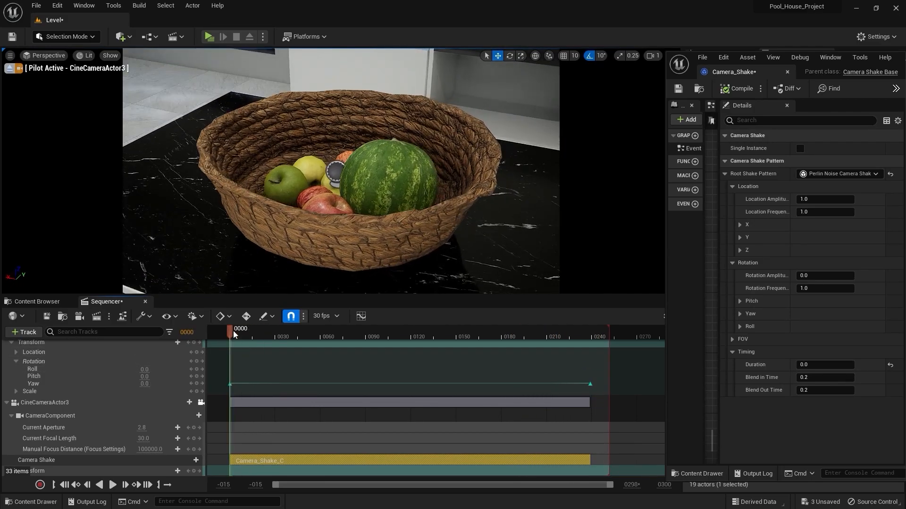
pyautogui.click(740, 301)
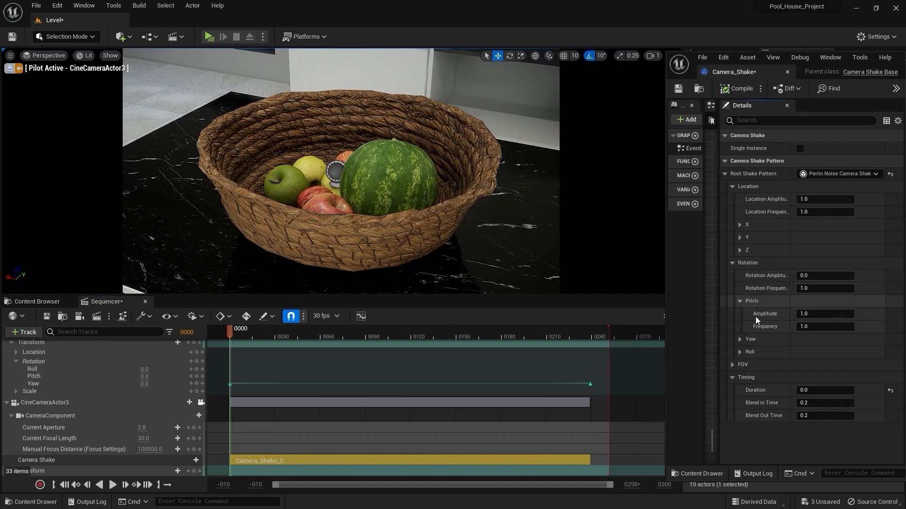
pyautogui.click(740, 339)
pyautogui.click(740, 378)
pyautogui.scroll(-1, 748, 342)
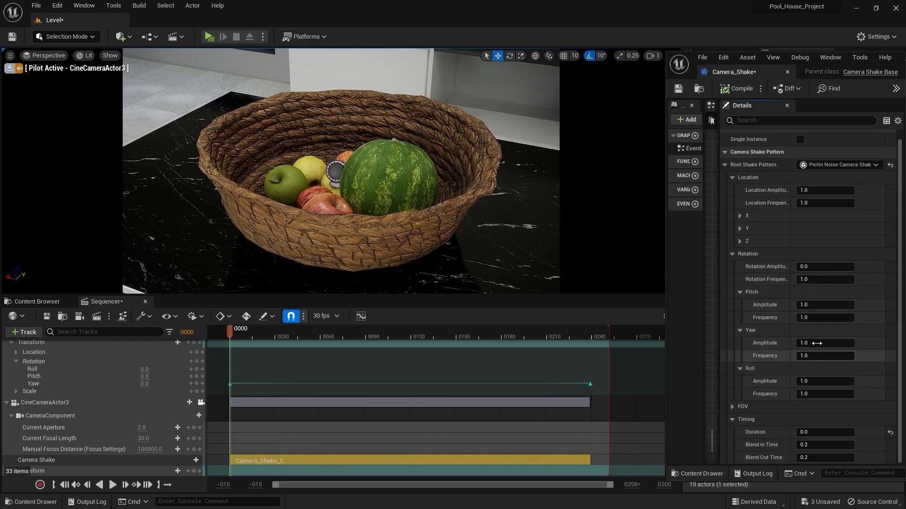
pyautogui.write('0')
pyautogui.click(825, 381)
pyautogui.write('0')
# Set Pitch Amplitude to 5.0 and Rotation Amplitude Multiplier to 1.0, compile Camera_Shake and play the sequence from frame 0
pyautogui.click(815, 306)
pyautogui.write('5')
pyautogui.click(814, 267)
pyautogui.write('1')
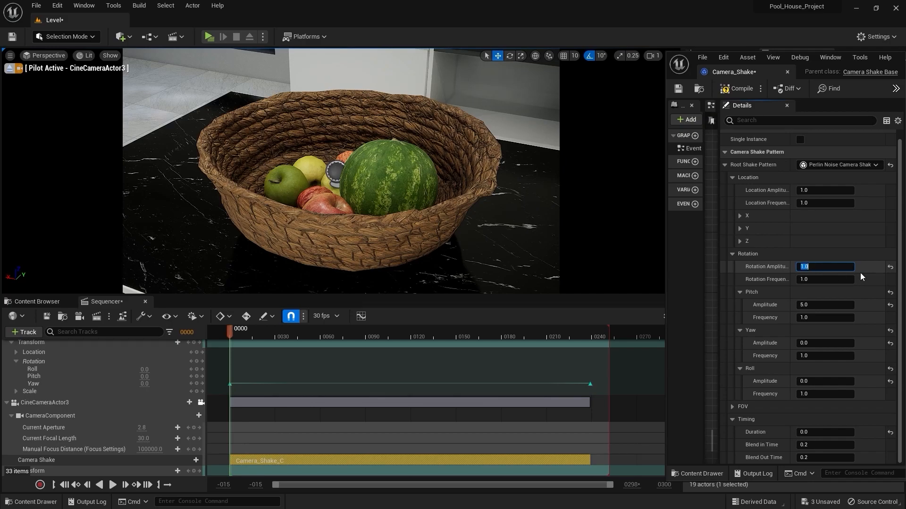
pyautogui.click(741, 90)
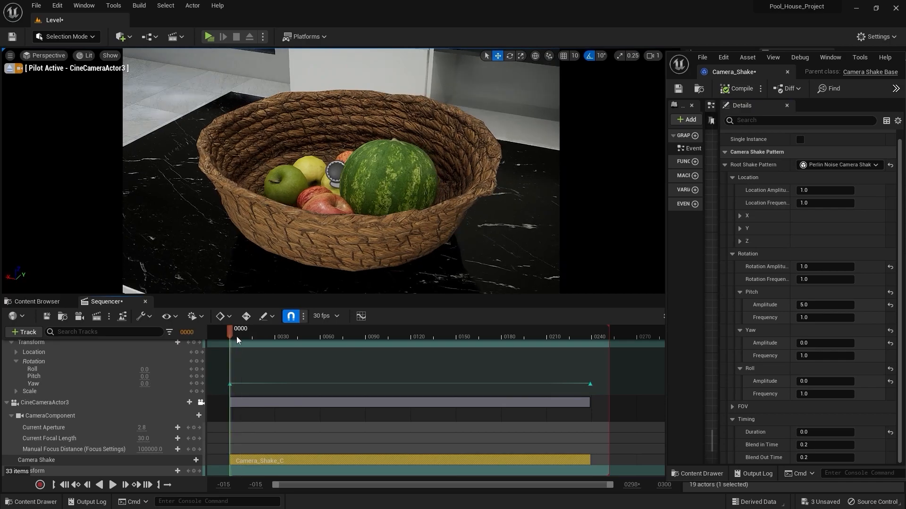
pyautogui.press('space')
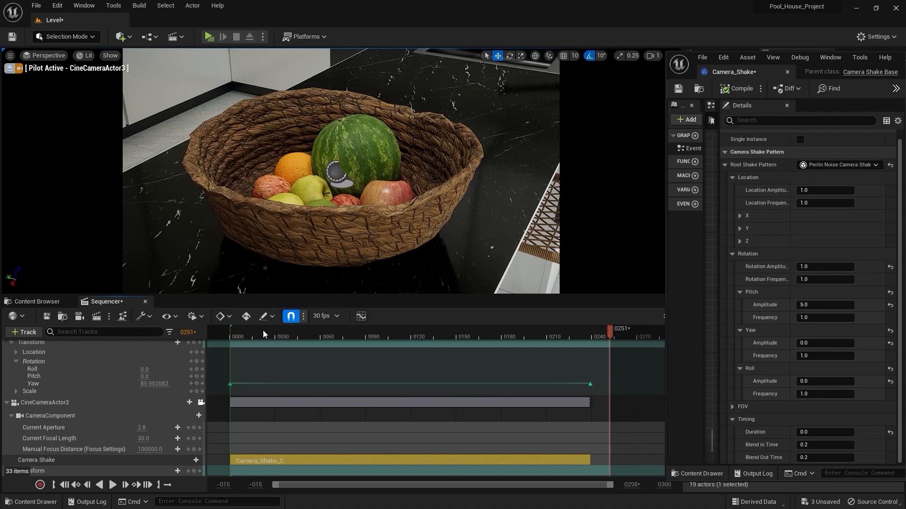
# Set Pitch Amplitude to 0.0 and Yaw Amplitude to 5.0, and play the sequence from frame 0 to preview the yaw shake
pyautogui.moveTo(264, 334); pyautogui.dragTo(231, 339)
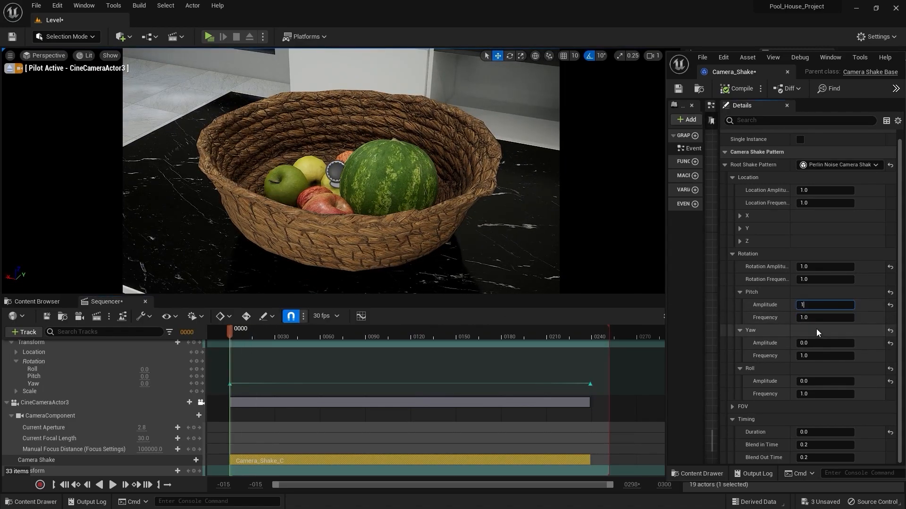
pyautogui.click(807, 344)
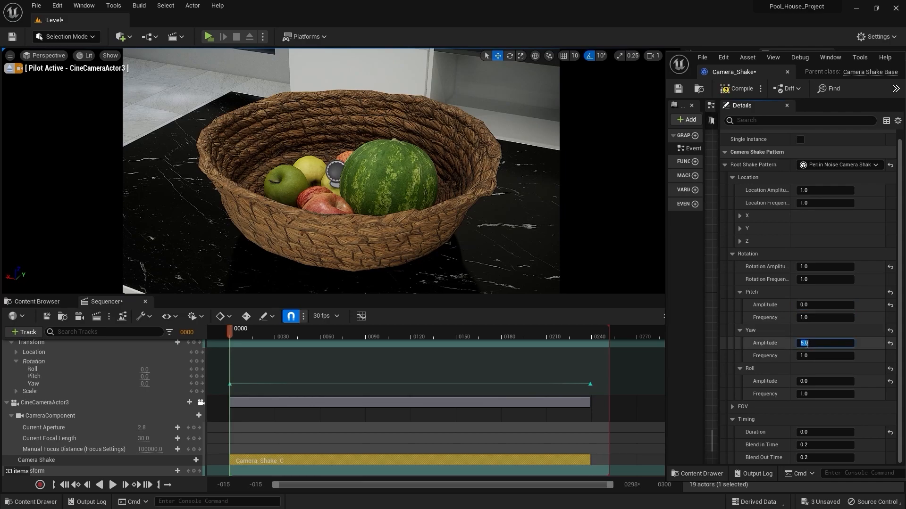
pyautogui.moveTo(234, 337)
pyautogui.mouseDown()
pyautogui.moveTo(253, 336)
pyautogui.moveTo(231, 337)
pyautogui.mouseUp()
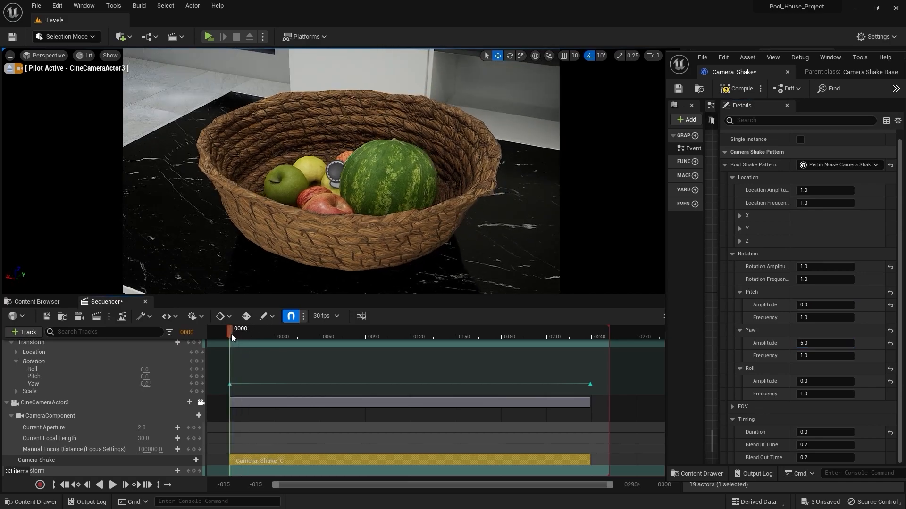
pyautogui.press('space')
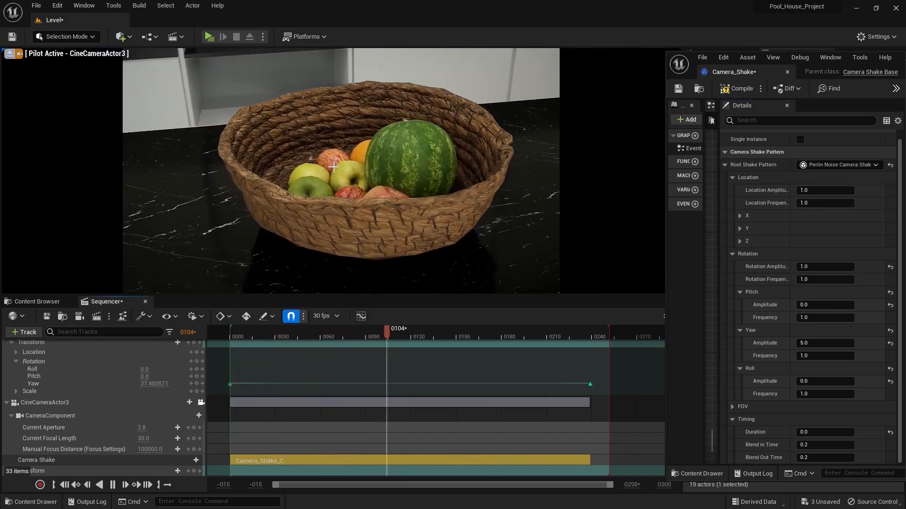
pyautogui.press('space')
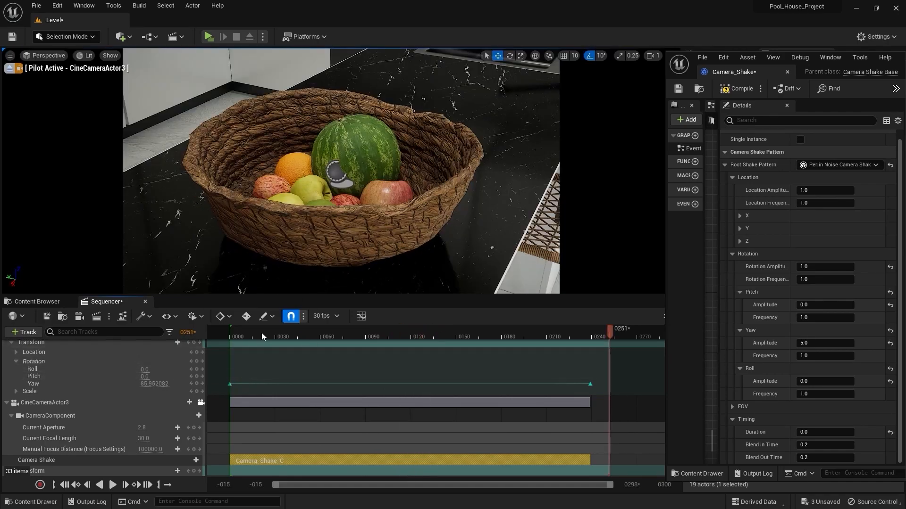
# Set Yaw Amplitude to 0.0 and Roll Amplitude to 5.0, and play the sequence from frame 0 to preview the roll shake
pyautogui.click(234, 337)
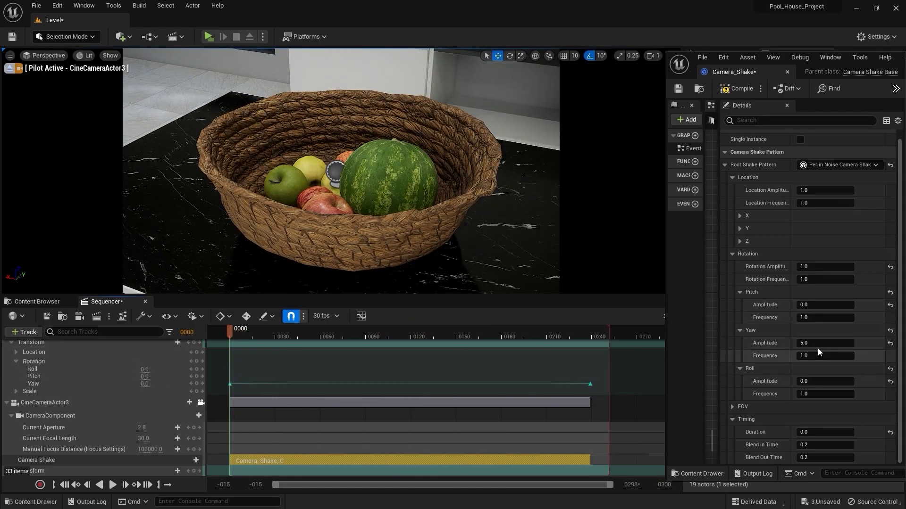
pyautogui.write('0')
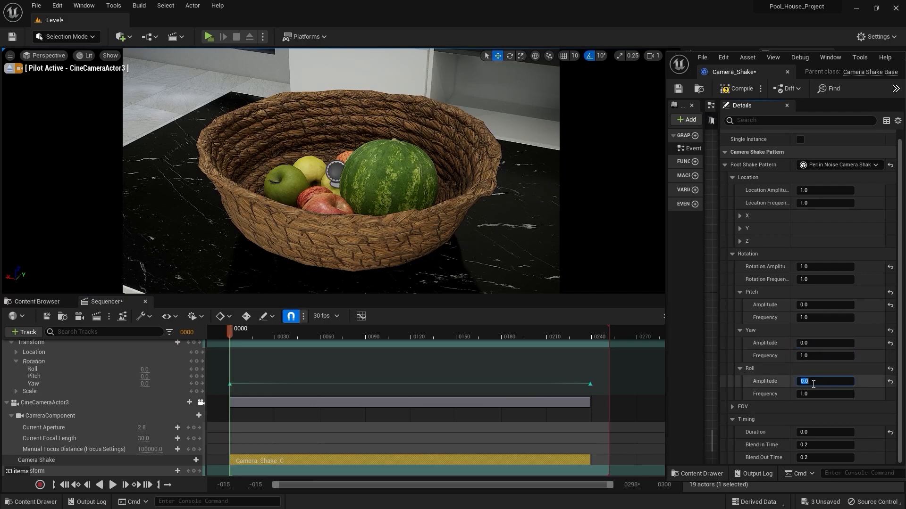
pyautogui.click(736, 382)
pyautogui.press('space')
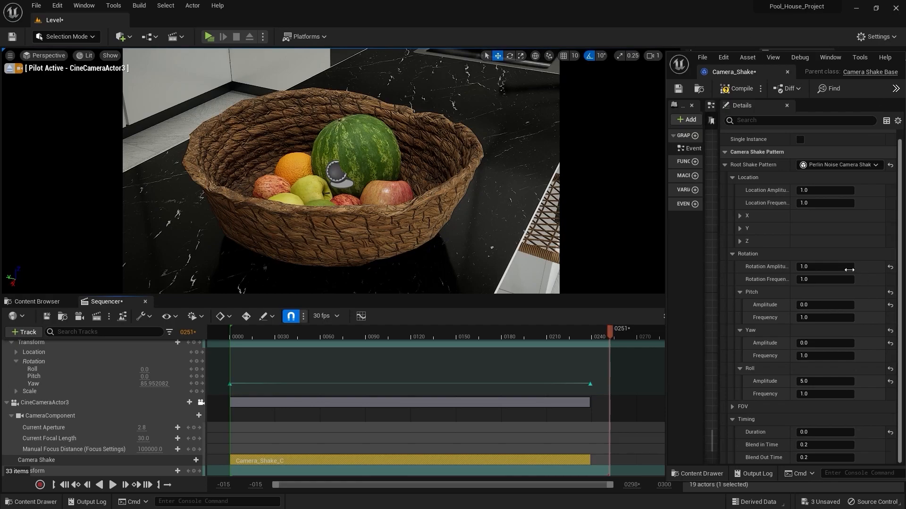
# Set the Rotation Pitch, Yaw and Roll amplitudes and the Location X, Y and Z amplitudes to 0.4, and compile Camera_Shake
pyautogui.click(830, 267)
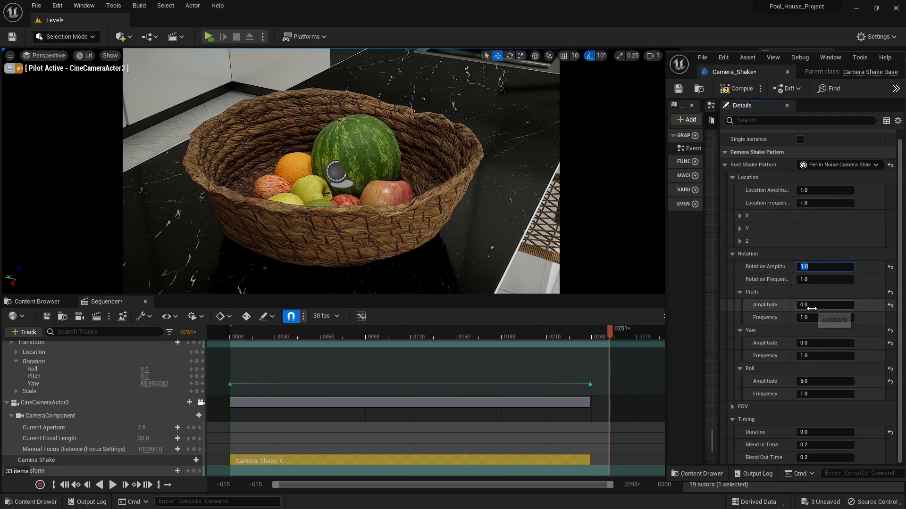
pyautogui.click(804, 305)
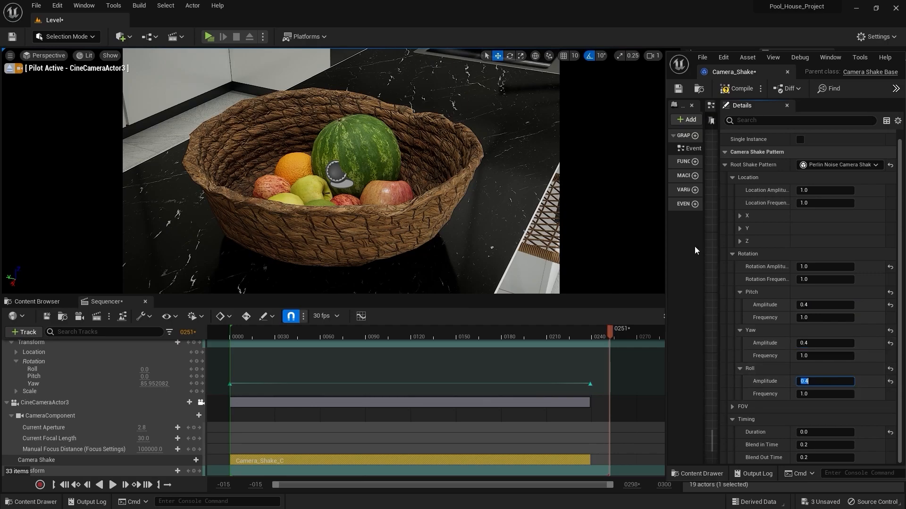
pyautogui.click(740, 216)
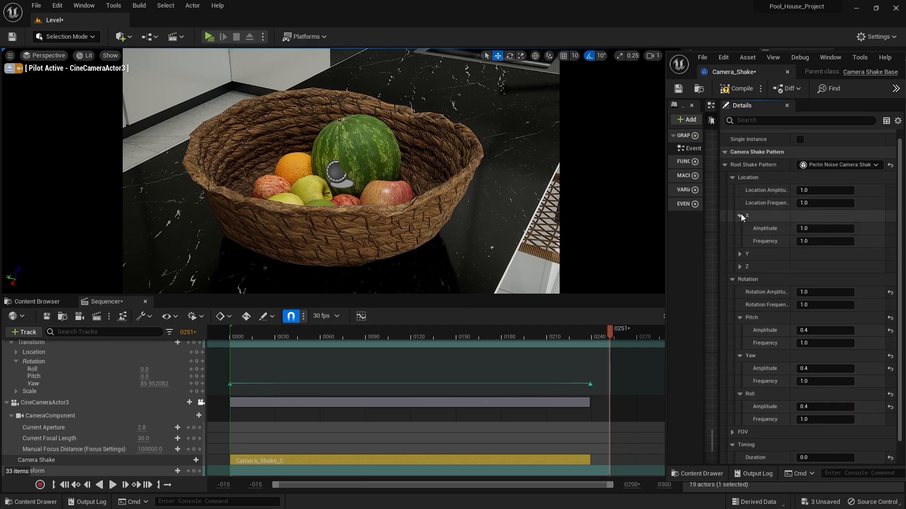
pyautogui.click(740, 254)
pyautogui.click(740, 292)
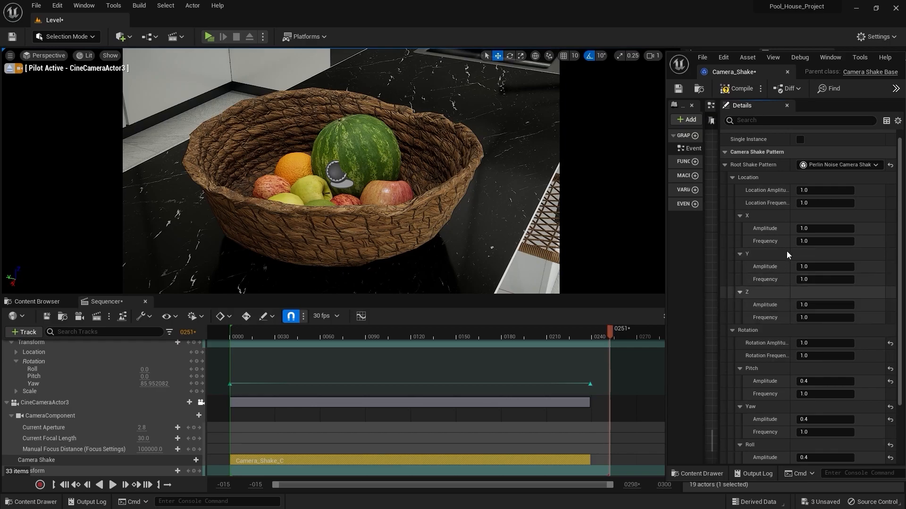
pyautogui.write('0.4')
pyautogui.press('Return')
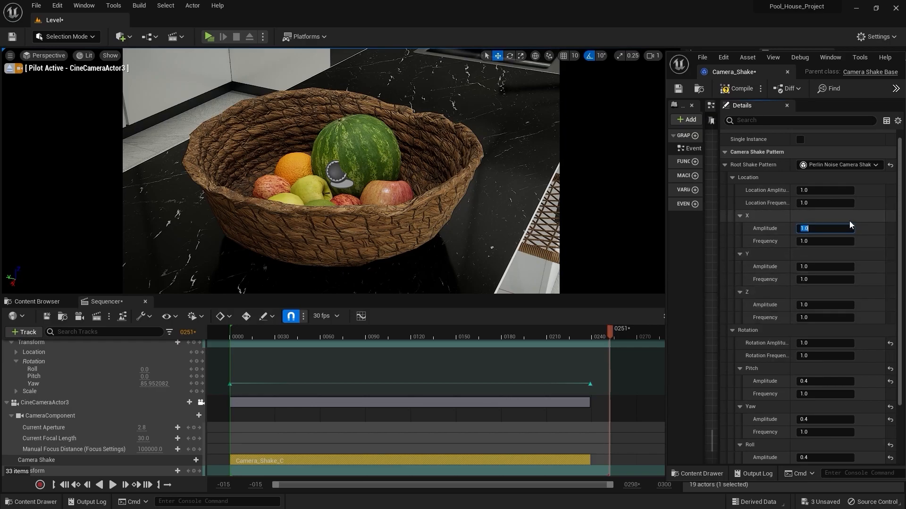
pyautogui.click(822, 267)
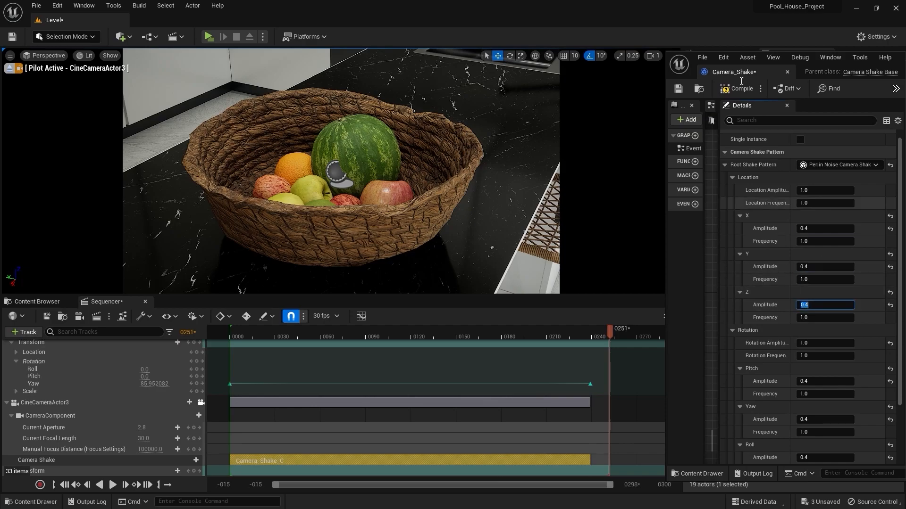
pyautogui.click(735, 92)
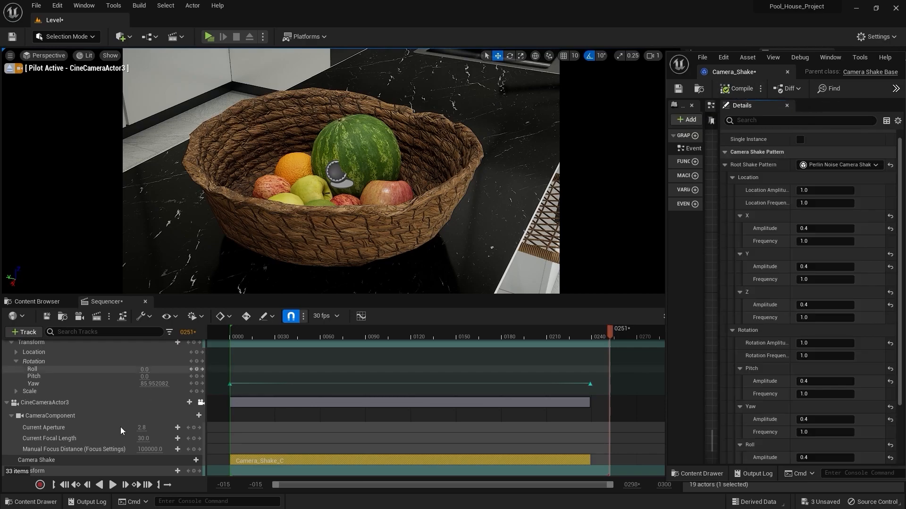
# Play the sequence from frame 0 to preview the subtle camera shake, and return the playhead to the start
pyautogui.click(229, 337)
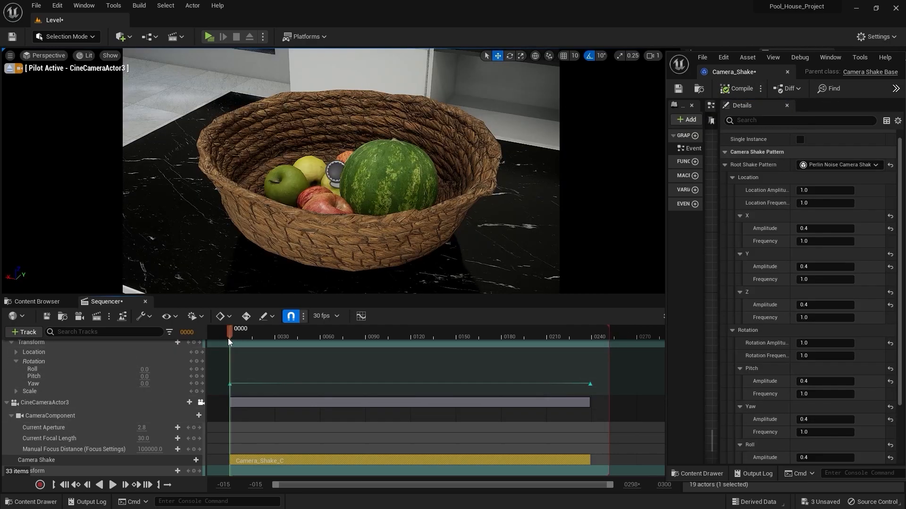
pyautogui.click(112, 485)
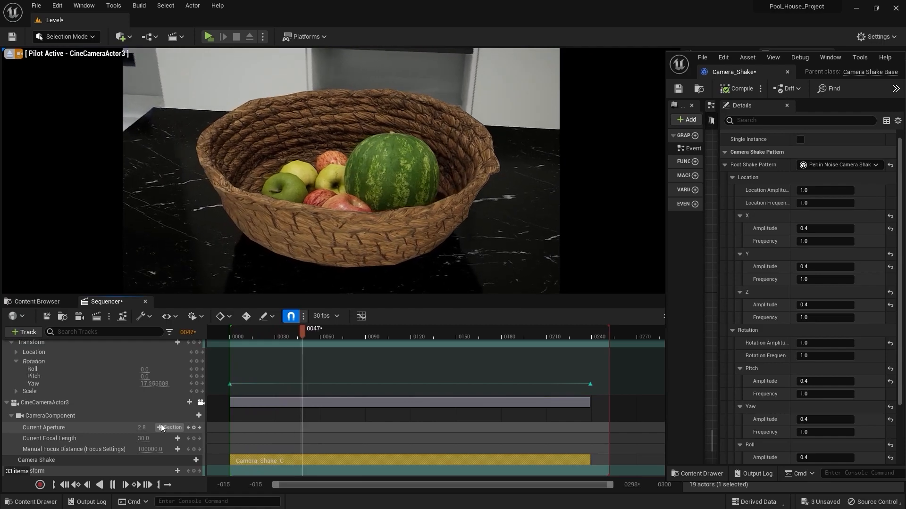
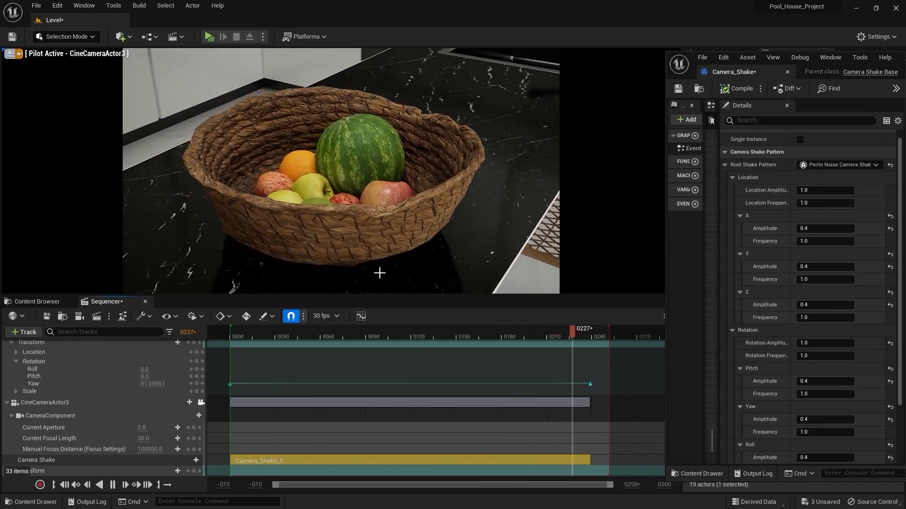
pyautogui.click(229, 341)
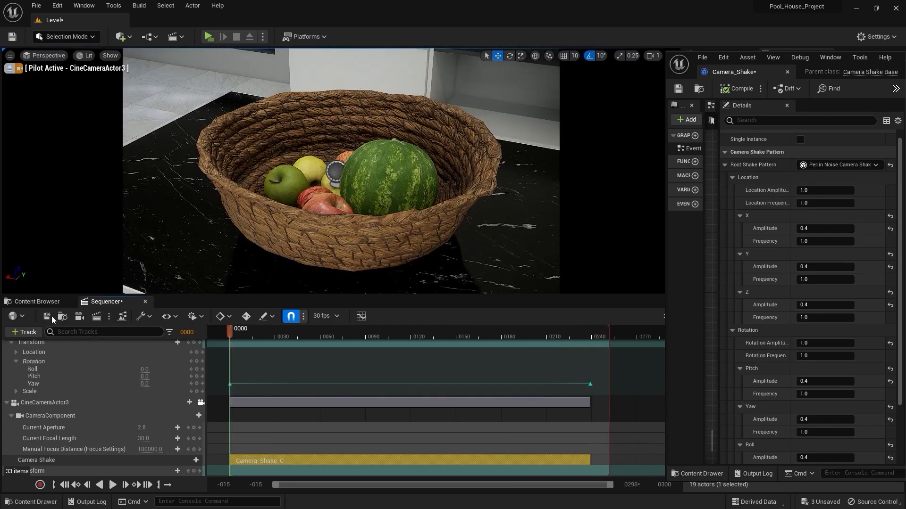
# Show the Level_Sequence folder, stop piloting CineCameraActor3 and close the Camera_Shake editor window
pyautogui.click(38, 301)
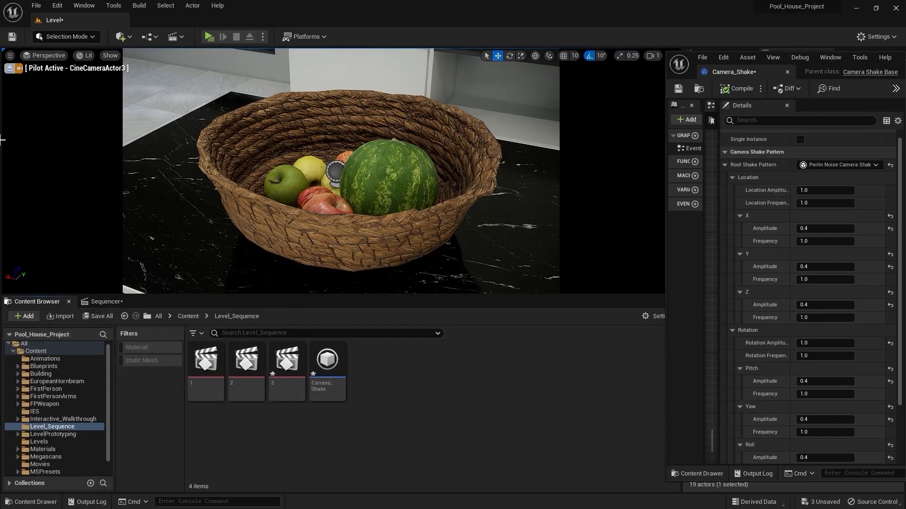
pyautogui.click(9, 69)
pyautogui.moveTo(891, 71); pyautogui.dragTo(818, 70)
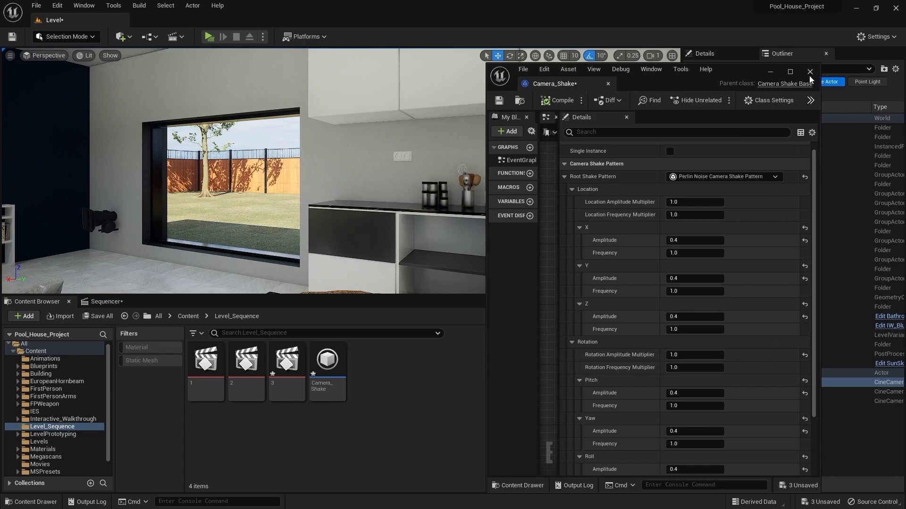
pyautogui.click(809, 72)
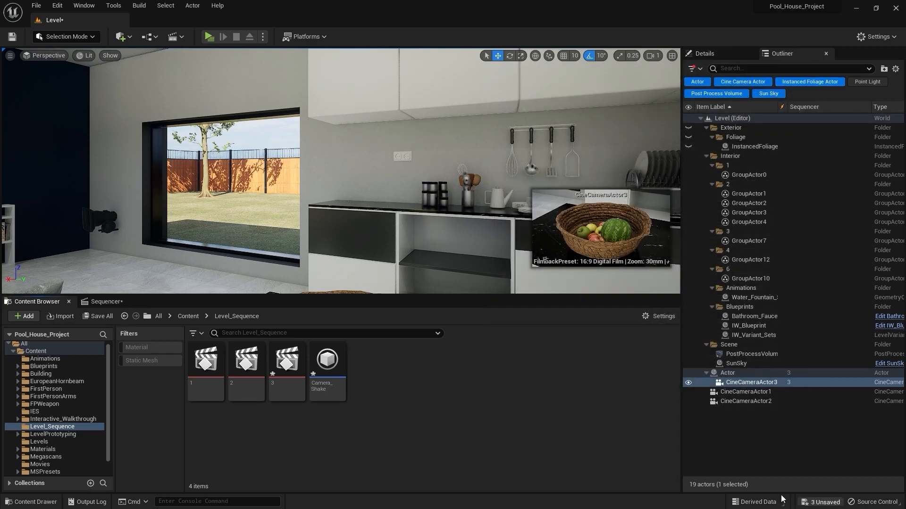
# Save all unsaved assets of the project and deselect CineCameraActor3
pyautogui.click(833, 506)
pyautogui.click(535, 357)
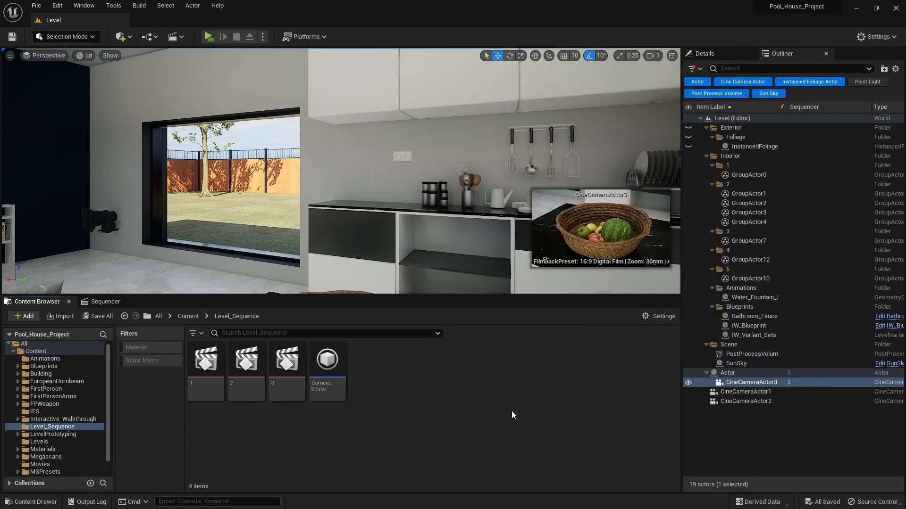
pyautogui.press('Escape')
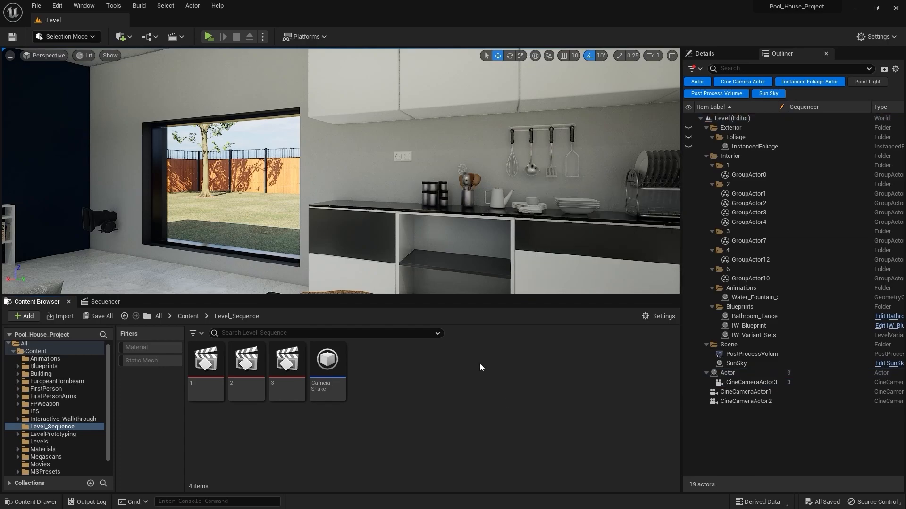
# Set the viewport camera speed to 3 and frame the curtained glass front of the house from the lawn outside
pyautogui.moveTo(368, 190); pyautogui.dragTo(637, 189, button='right')
pyautogui.click(652, 55)
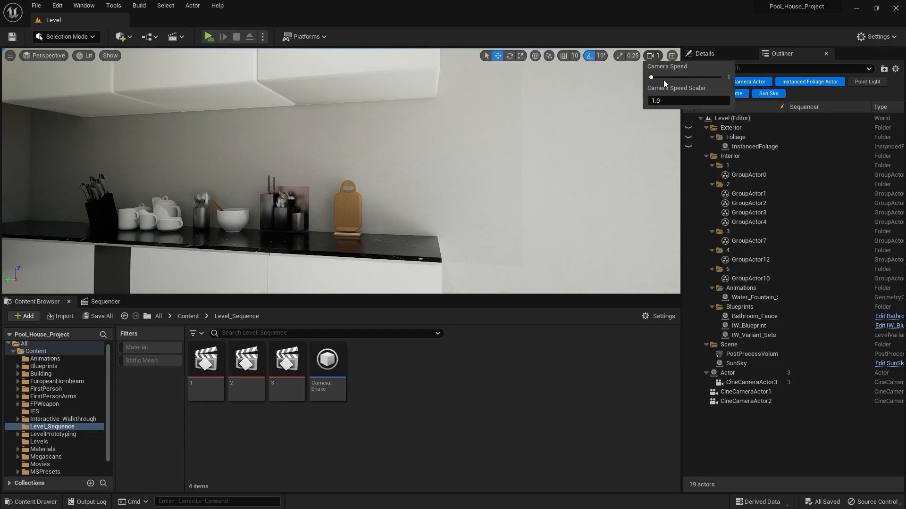
pyautogui.moveTo(587, 140); pyautogui.dragTo(670, 115, button='right')
pyautogui.press('a')
pyautogui.press('w')
pyautogui.press('a')
pyautogui.press('s')
pyautogui.press('w')
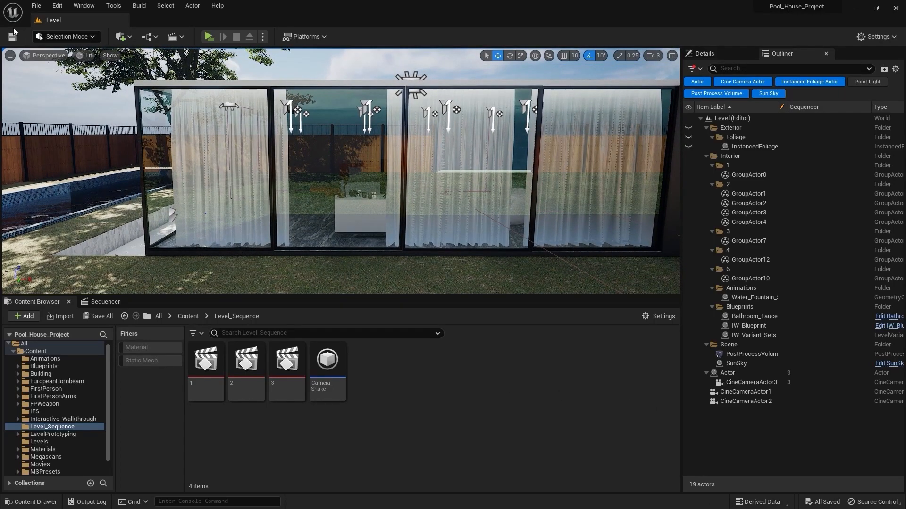
# Create a cine camera actor from the current exterior view and pilot it in the viewport
pyautogui.click(10, 56)
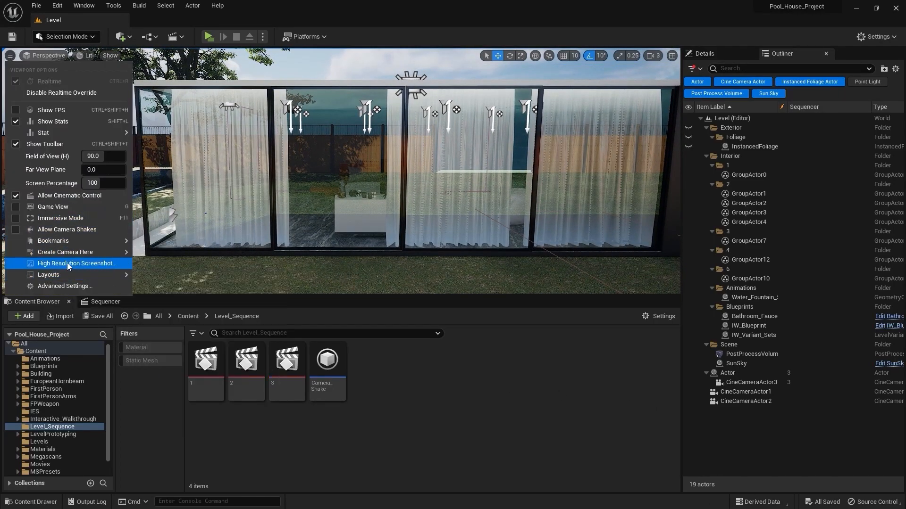
pyautogui.moveTo(113, 252)
pyautogui.click(177, 267)
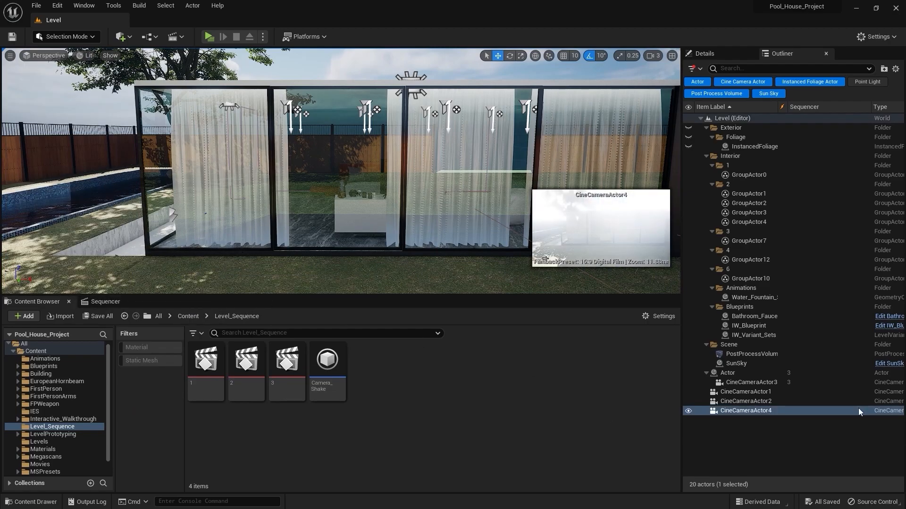
pyautogui.rightClick(734, 409)
pyautogui.click(782, 245)
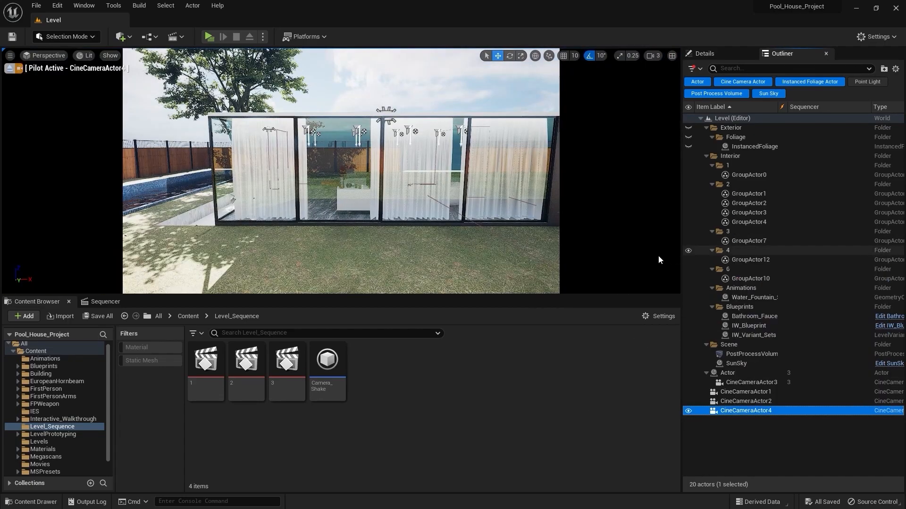
# Set CineCameraActor4's focal length to 20 and reframe it on the central glass panels with the lawn in the foreground
pyautogui.moveTo(341, 171); pyautogui.dragTo(360, 180, button='right')
pyautogui.click(723, 55)
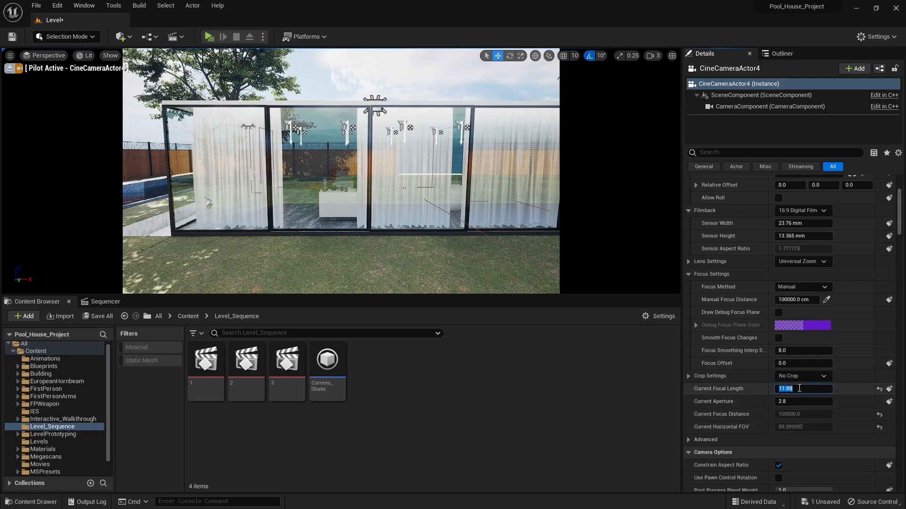
pyautogui.write('20')
pyautogui.press('Return')
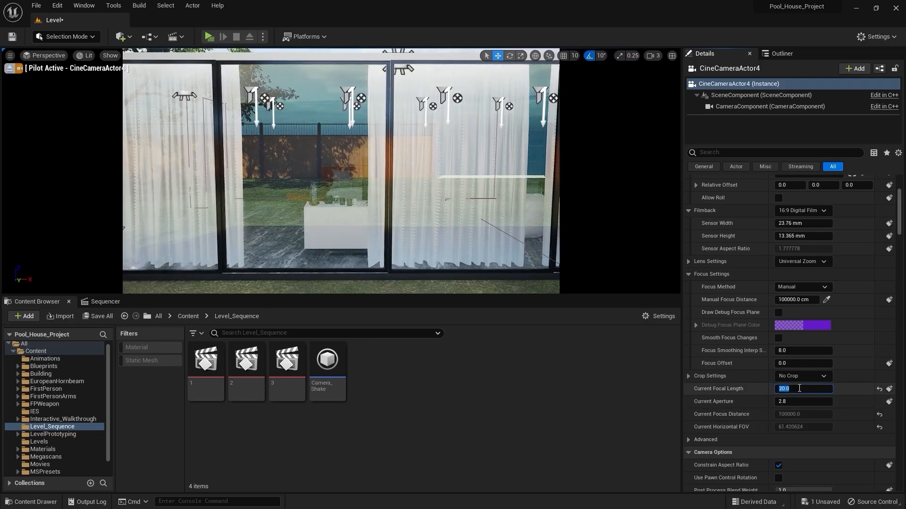
pyautogui.press('s')
pyautogui.moveTo(518, 273); pyautogui.dragTo(521, 270, button='right')
pyautogui.press('w')
pyautogui.press('w')
pyautogui.press('d')
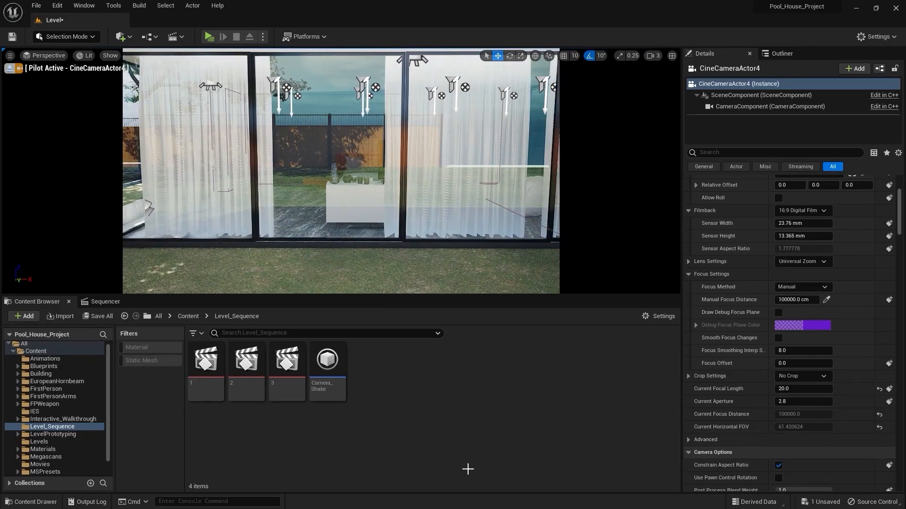
# Create a level sequence named 4 in the Level_Sequence folder and open it in Sequencer
pyautogui.rightClick(383, 390)
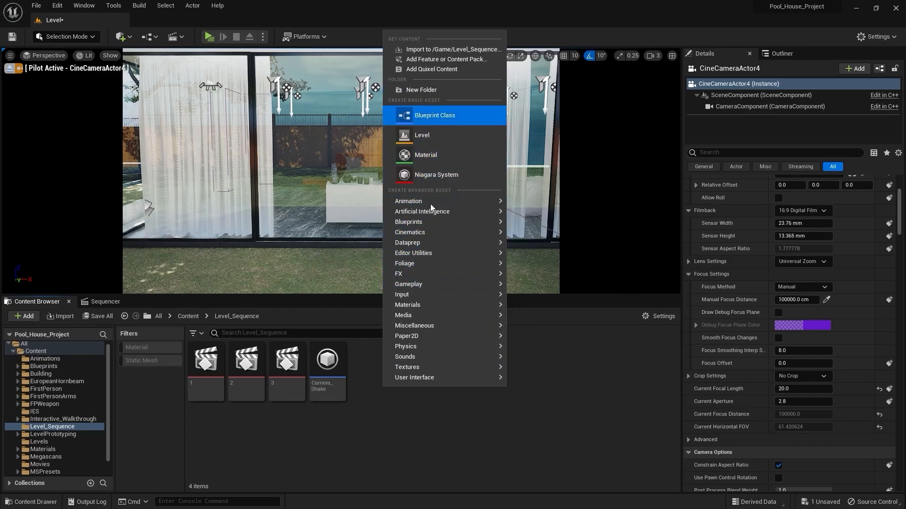
pyautogui.moveTo(429, 232)
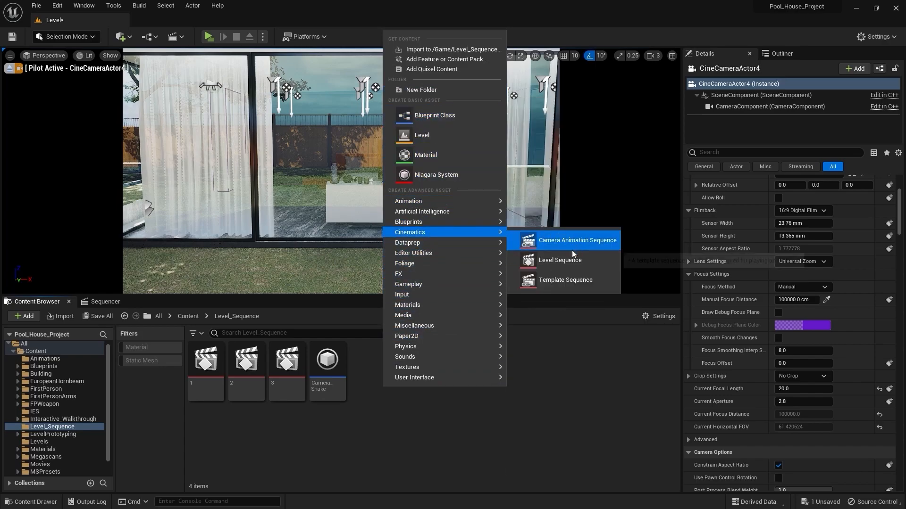
pyautogui.click(566, 261)
pyautogui.write('4')
pyautogui.press('Return')
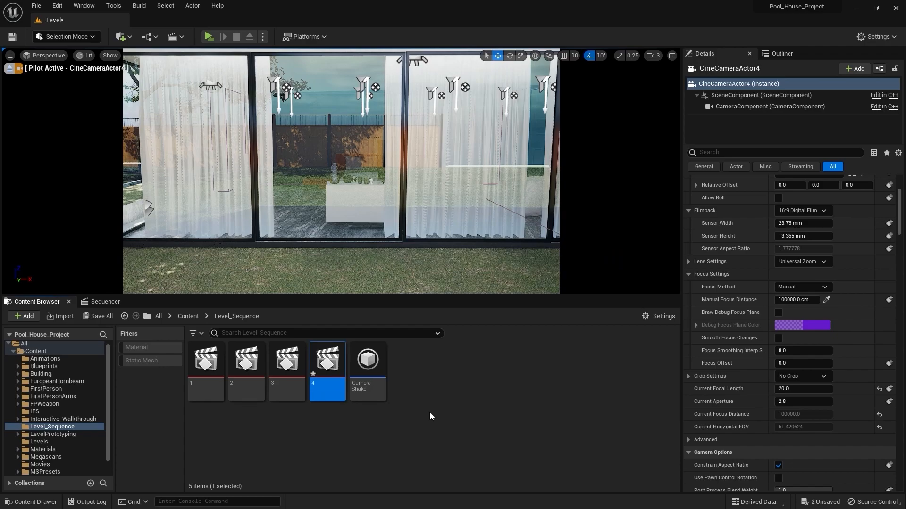
pyautogui.doubleClick(325, 391)
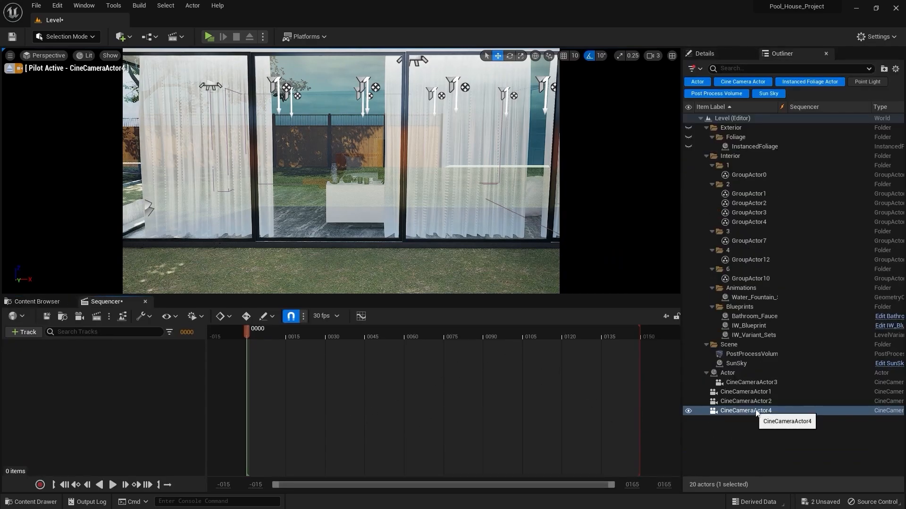
# Add CineCameraActor4 to sequence 4 and key its location at frame 0
pyautogui.moveTo(762, 413); pyautogui.dragTo(476, 403)
pyautogui.moveTo(97, 371); pyautogui.dragTo(67, 373)
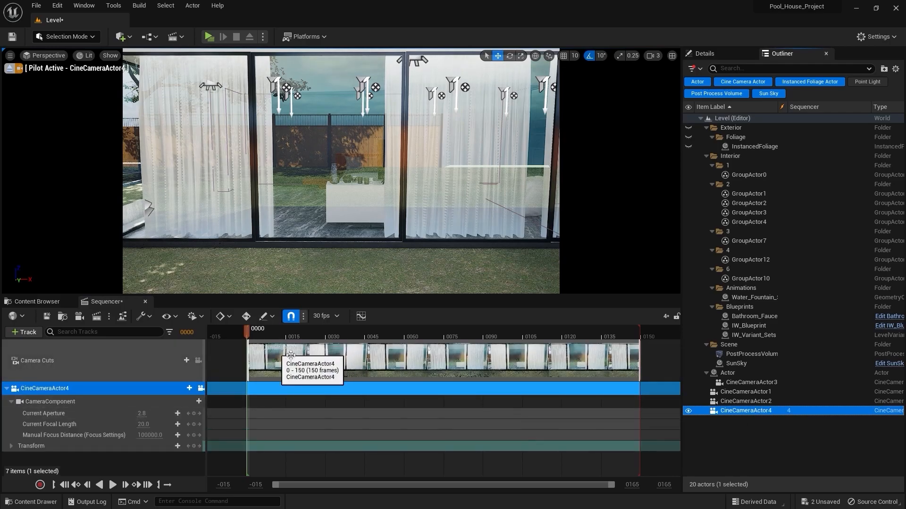
pyautogui.click(13, 445)
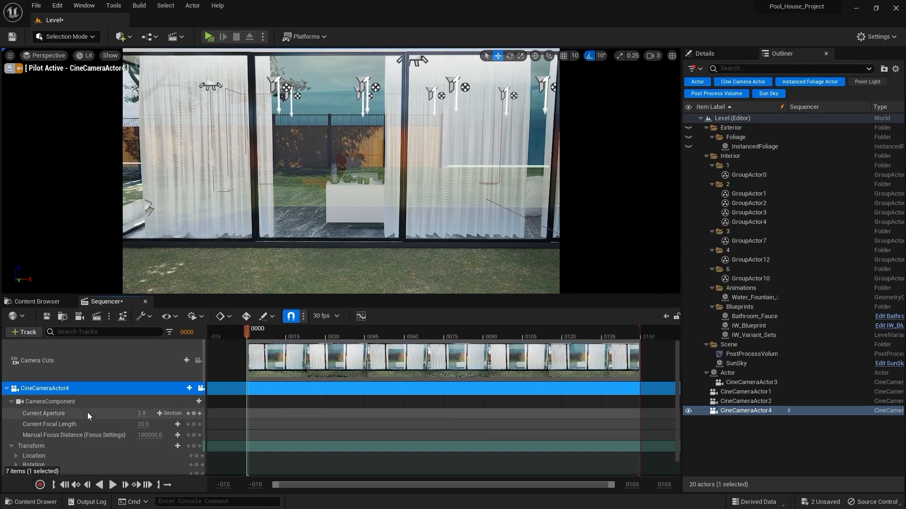
pyautogui.scroll(-1, 87, 412)
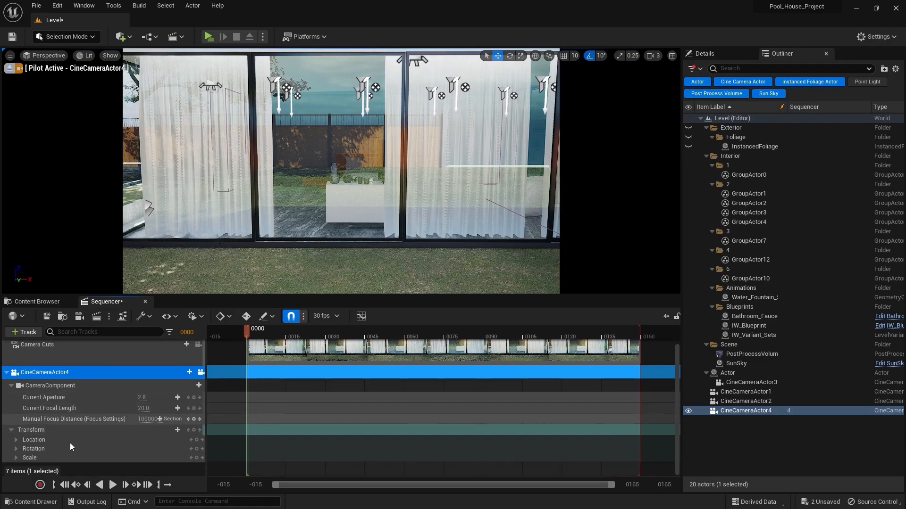
pyautogui.click(18, 439)
pyautogui.scroll(-1, 222, 427)
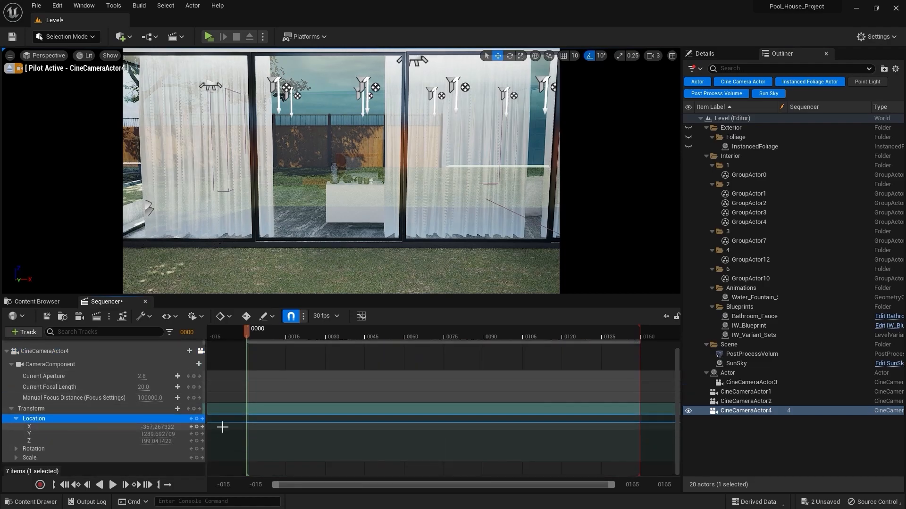
pyautogui.click(196, 420)
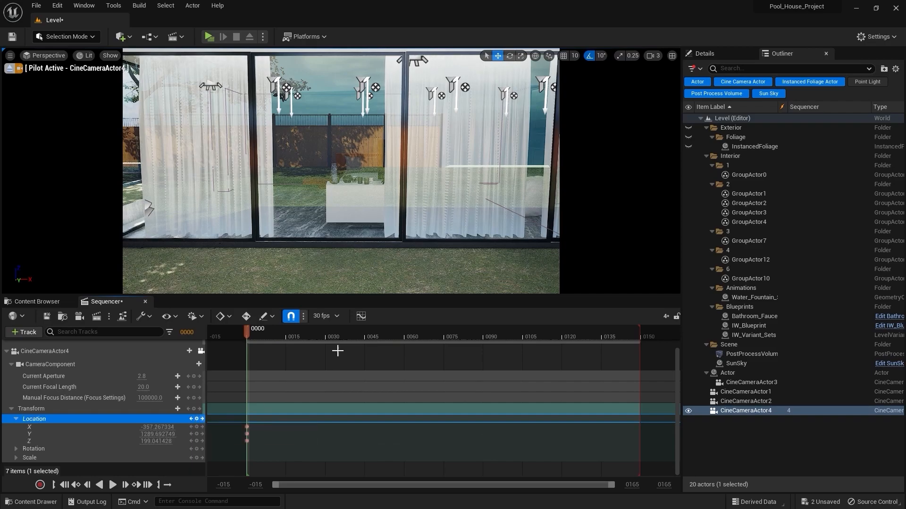
# Key the camera's Y location at about 570.24 on frame 150 and delete the X and Z location keys at frame 0
pyautogui.moveTo(589, 342); pyautogui.dragTo(641, 346)
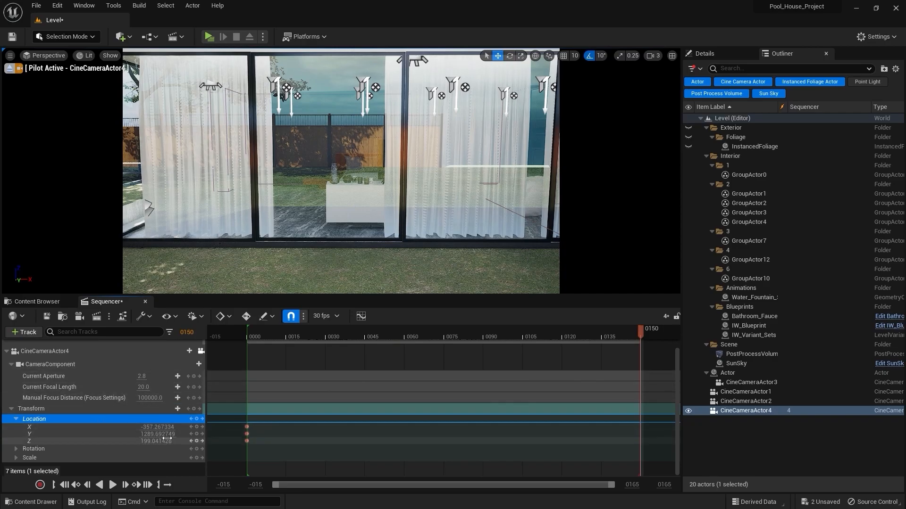
pyautogui.moveTo(157, 434); pyautogui.dragTo(92, 434)
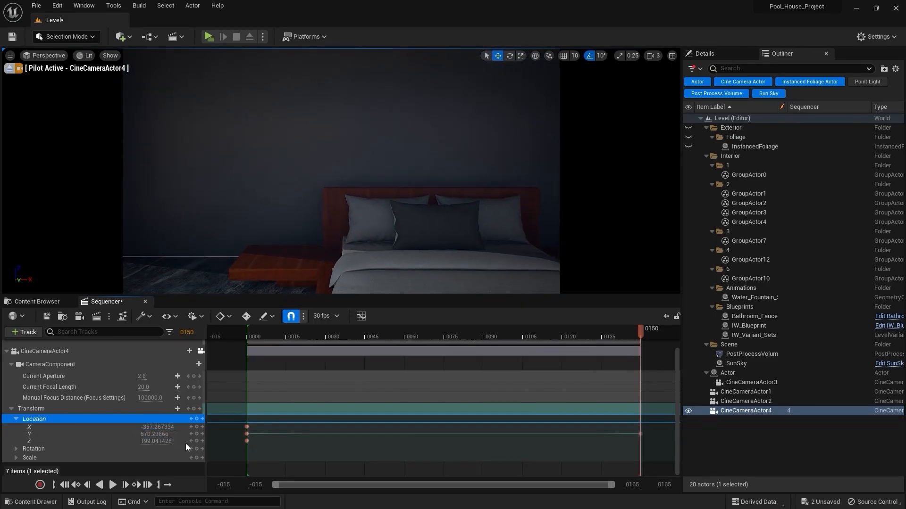
pyautogui.click(247, 441)
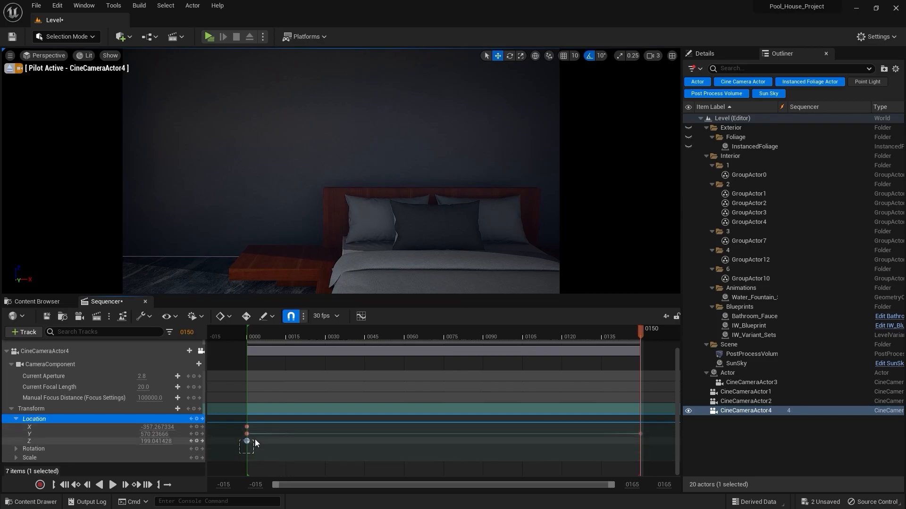
pyautogui.click(246, 427)
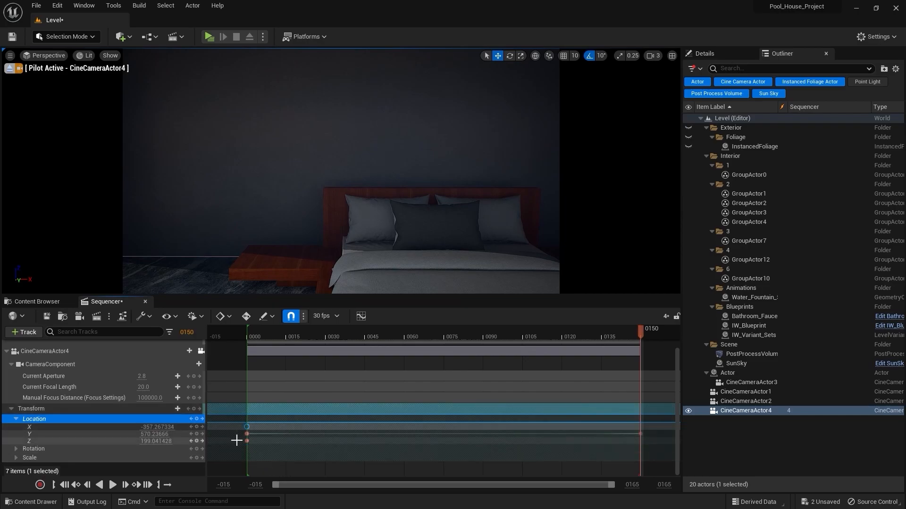
pyautogui.press('Delete')
pyautogui.moveTo(238, 458); pyautogui.dragTo(255, 443)
pyautogui.press('Delete')
# Play the camera move from frame 0 to review it and return the playhead to frame 0
pyautogui.click(246, 338)
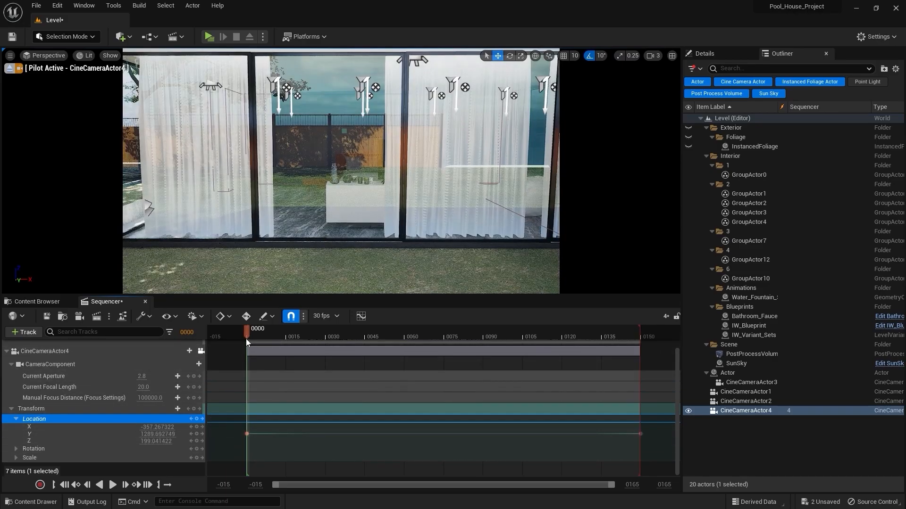
pyautogui.press('space')
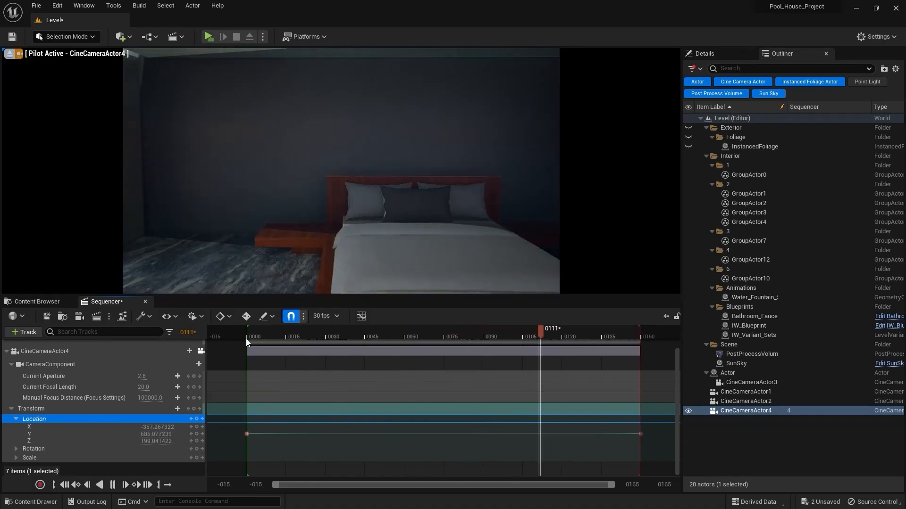
pyautogui.press('space')
pyautogui.moveTo(264, 336); pyautogui.dragTo(248, 339)
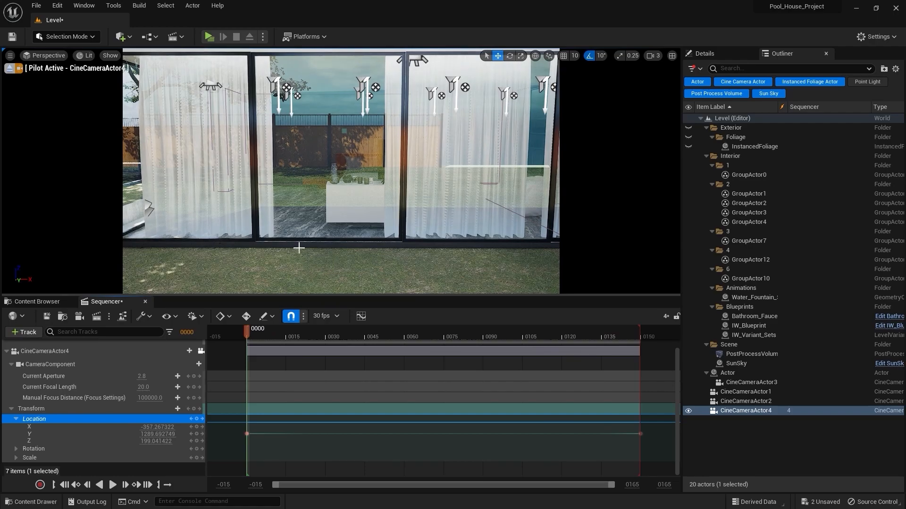
# Select the sliding glass pane in front of the white cabinet and clear all active type filters in the Outliner
pyautogui.click(298, 156)
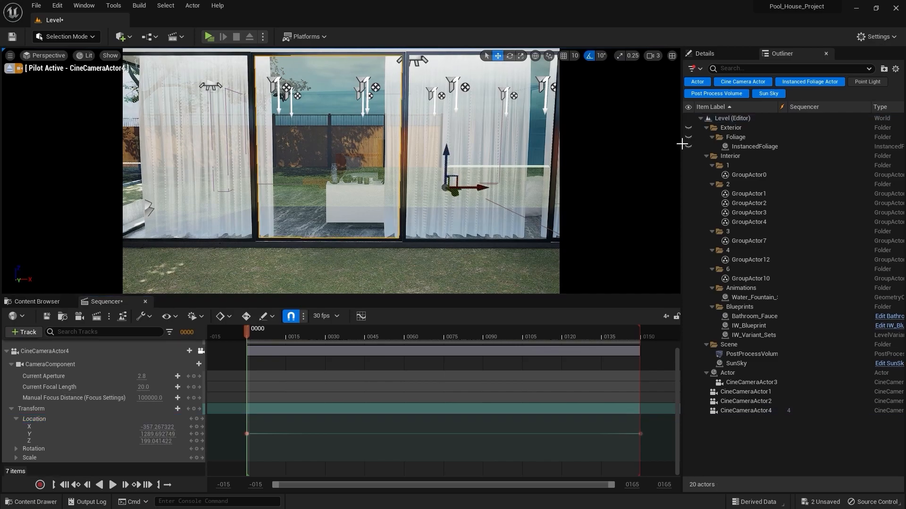
pyautogui.click(703, 55)
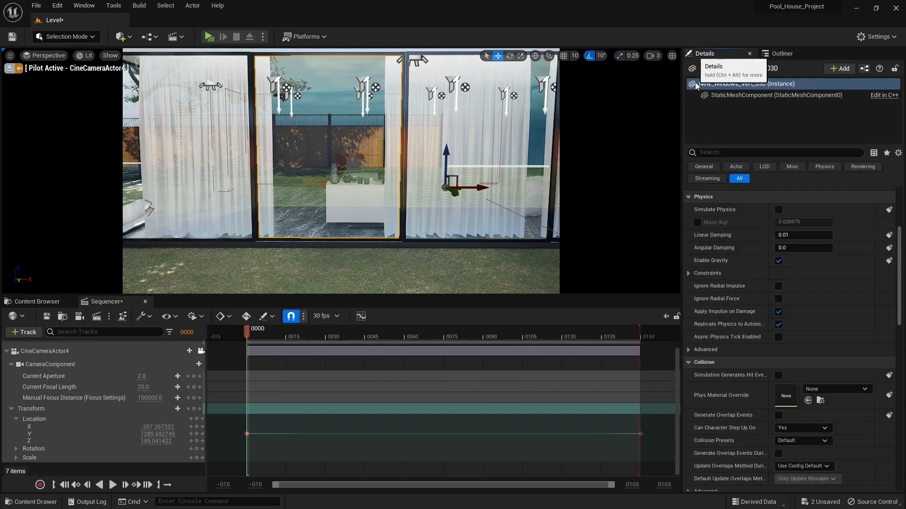
pyautogui.click(778, 54)
pyautogui.click(726, 93)
pyautogui.click(768, 94)
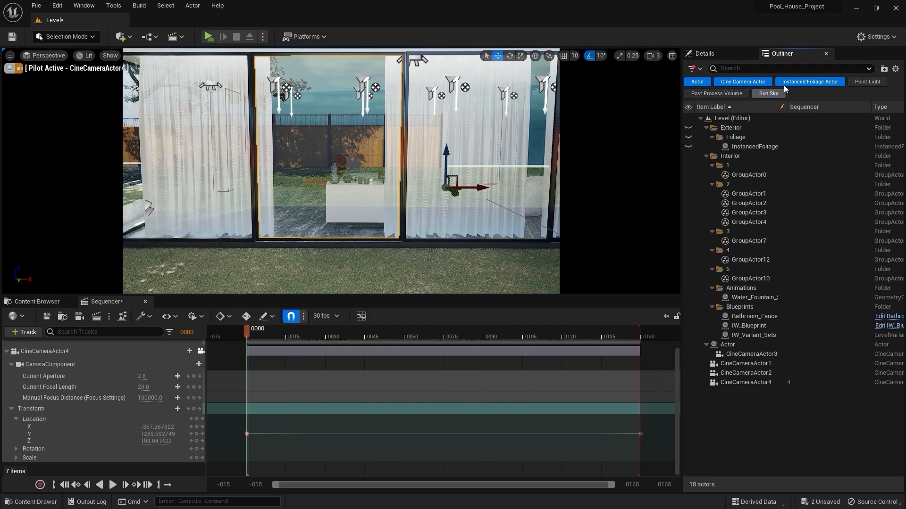
pyautogui.click(786, 83)
pyautogui.click(725, 81)
pyautogui.click(706, 79)
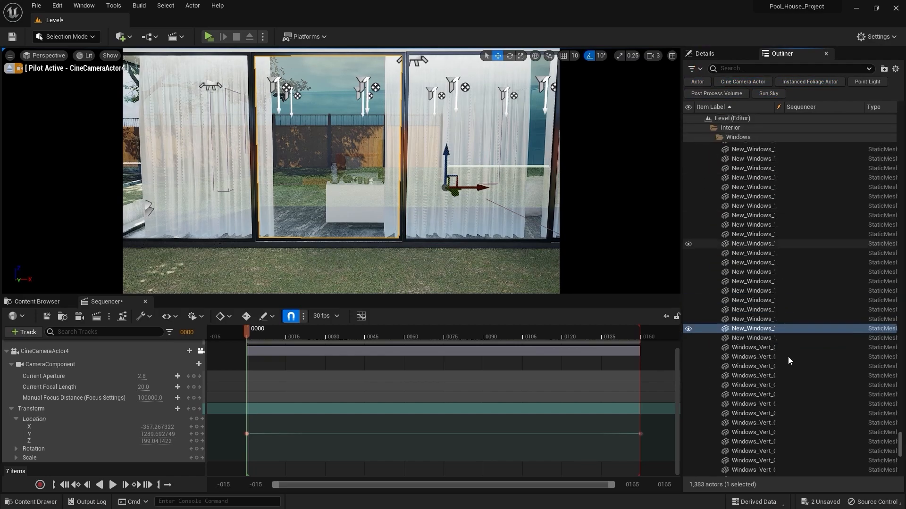
# Add the selected pane New_Windows_Vert_030 to sequence 4 and expand its Transform track
pyautogui.click(762, 329)
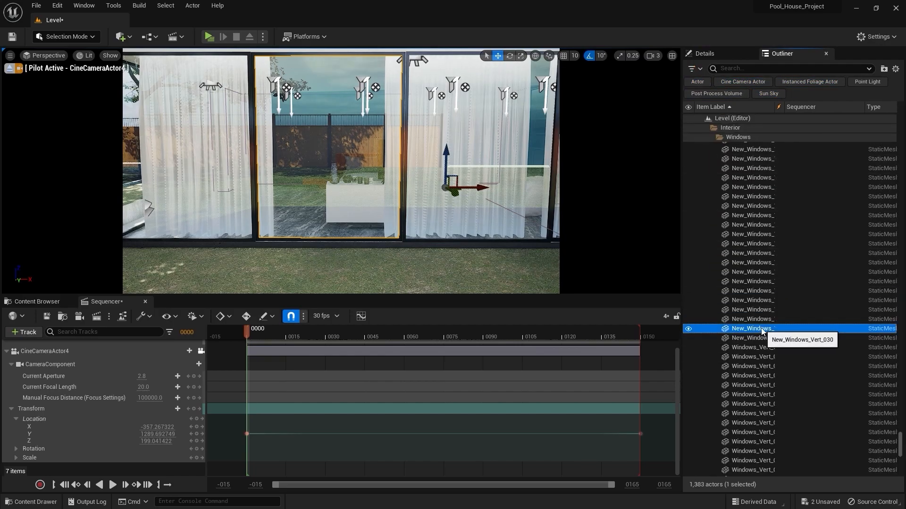
pyautogui.moveTo(761, 328); pyautogui.dragTo(80, 435)
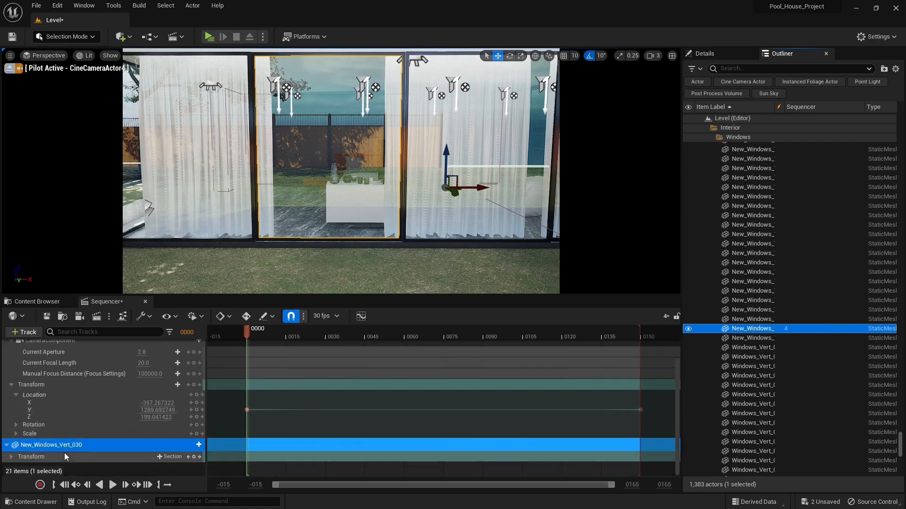
pyautogui.click(19, 457)
pyautogui.click(10, 457)
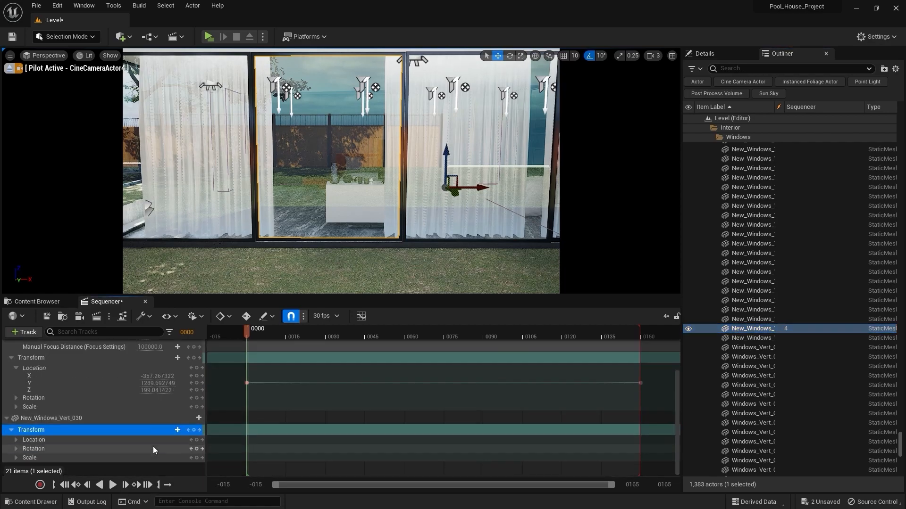
# Key the pane's X location at frame 60, then slide it open to X about -190.29 at frame 80
pyautogui.moveTo(275, 336); pyautogui.dragTo(402, 354)
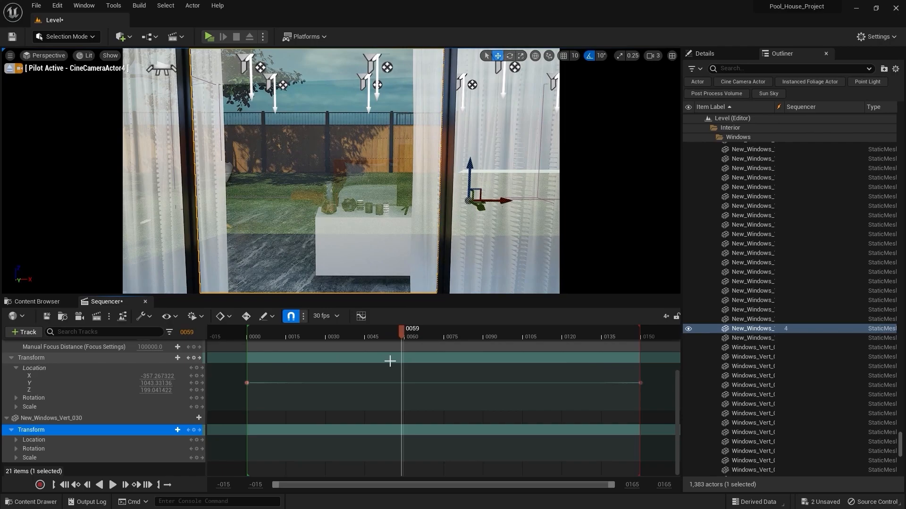
pyautogui.press('Right')
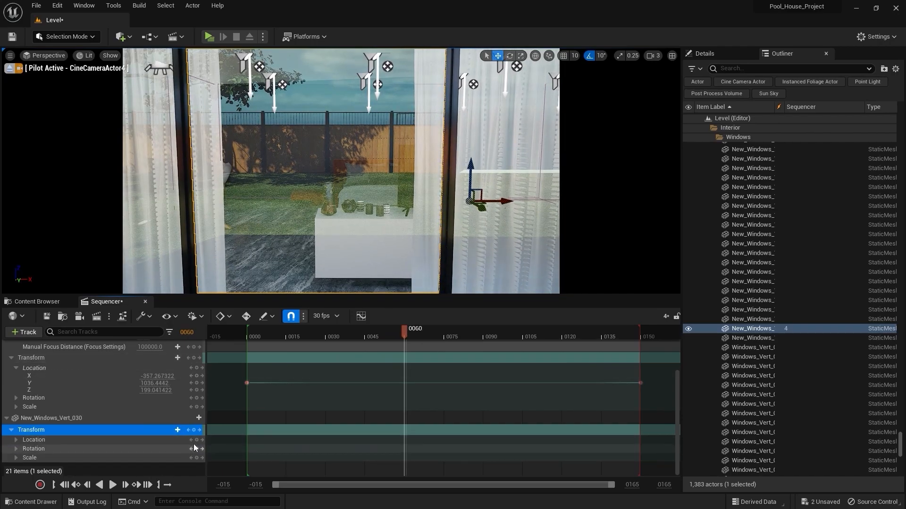
pyautogui.click(15, 440)
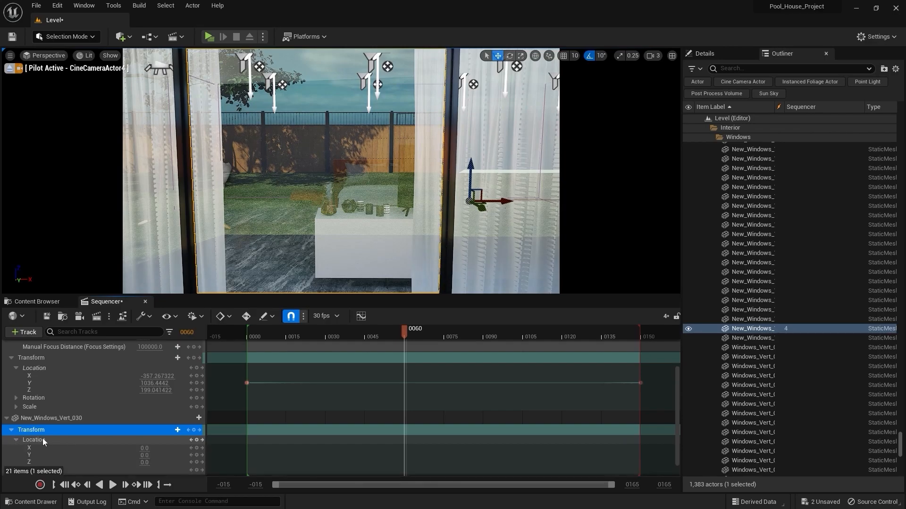
pyautogui.scroll(-1, 124, 431)
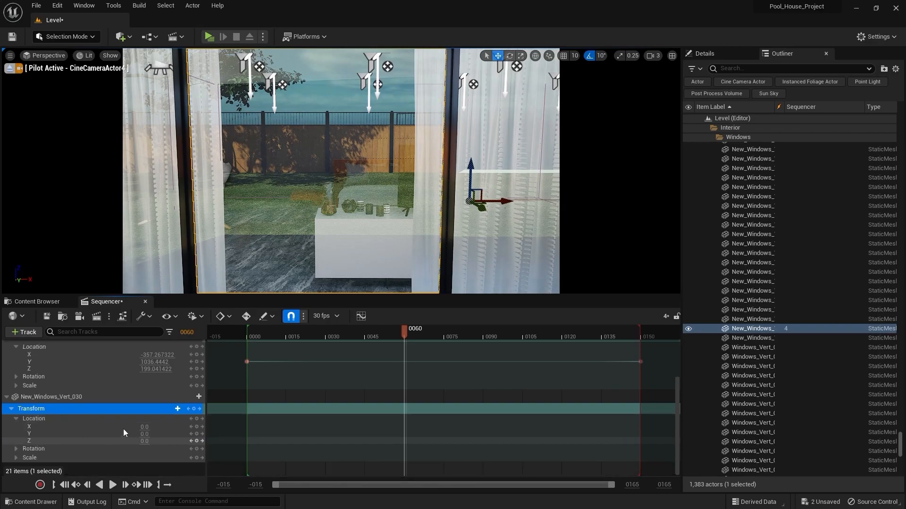
pyautogui.click(197, 427)
pyautogui.moveTo(432, 332); pyautogui.dragTo(456, 374)
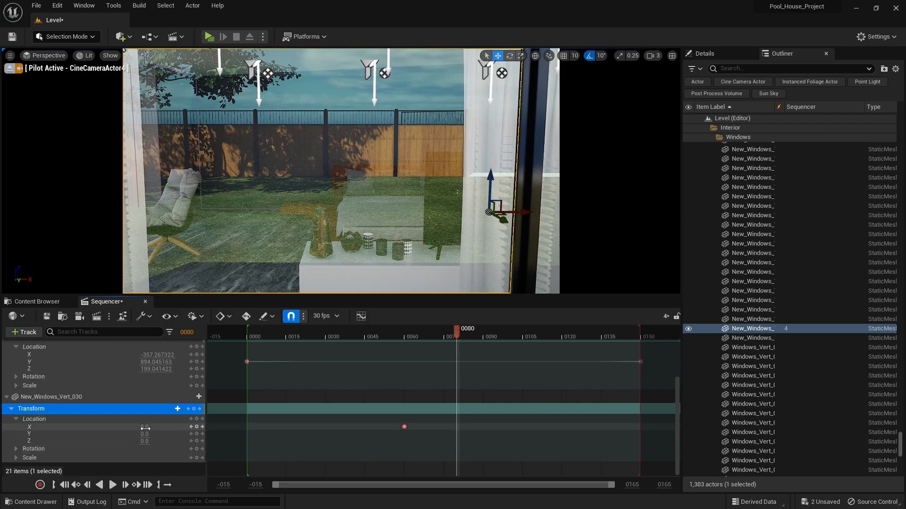
pyautogui.moveTo(148, 427); pyautogui.dragTo(96, 427)
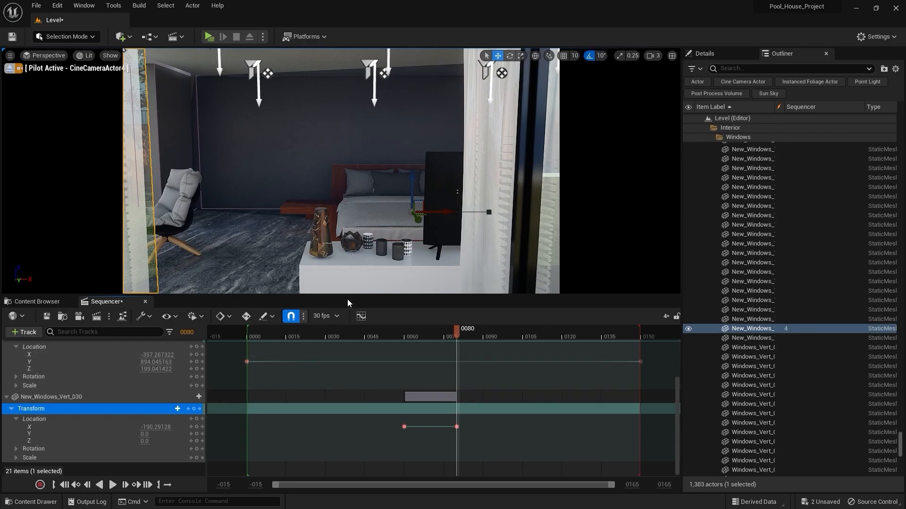
# Add the adjoining window frame New_Windows_Vert_029 to sequence 4 and expand its Transform track
pyautogui.click(523, 180)
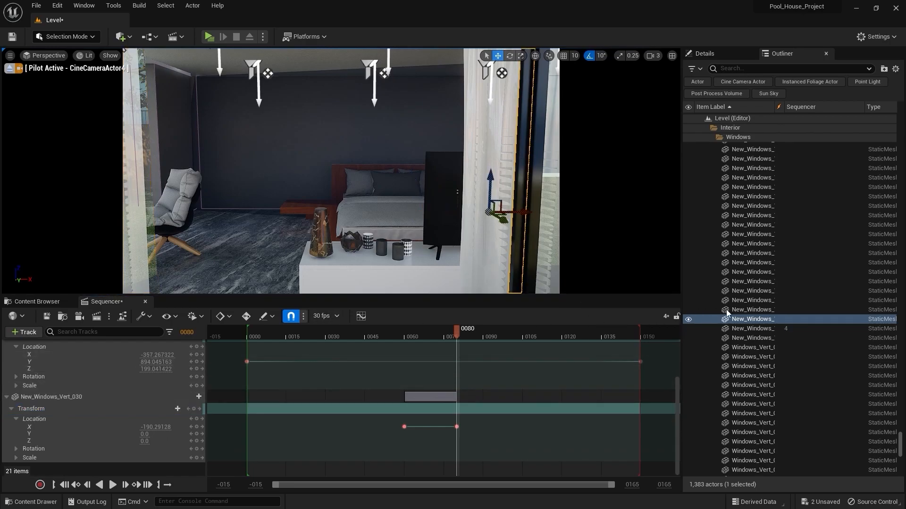
pyautogui.moveTo(752, 320); pyautogui.dragTo(65, 452)
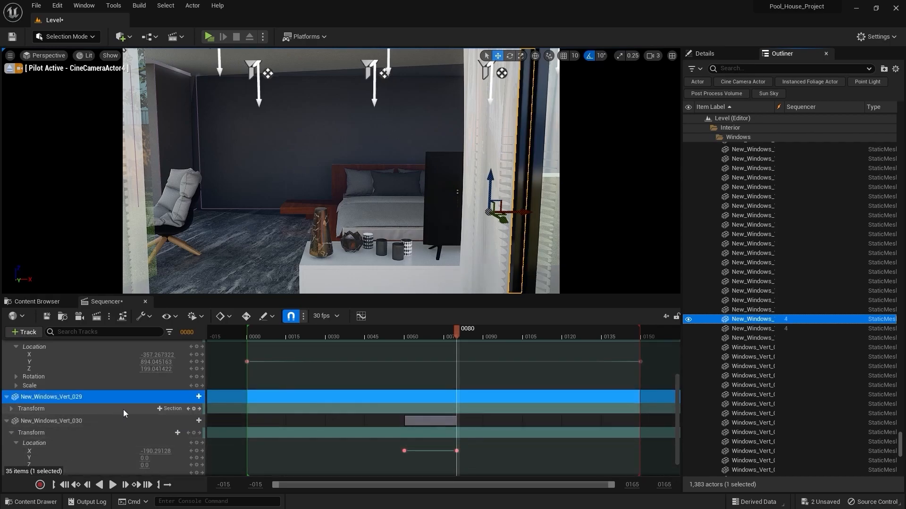
pyautogui.click(11, 408)
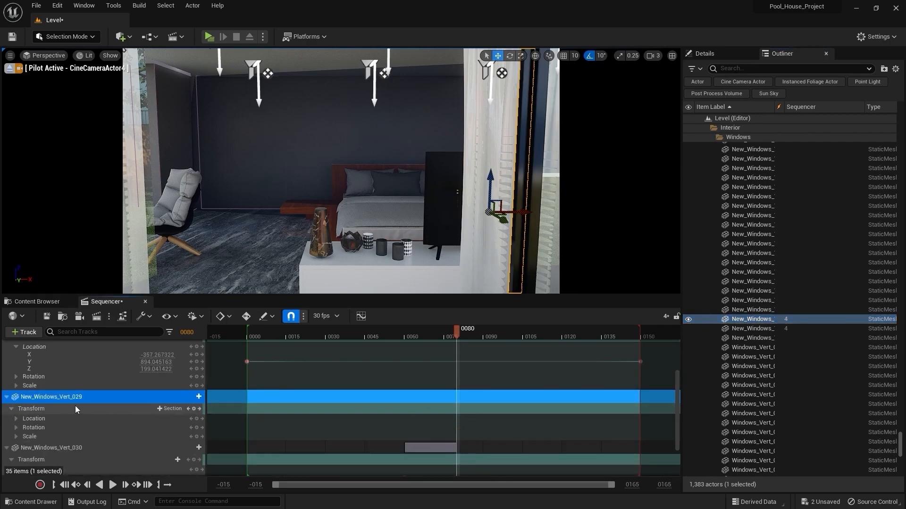
# Copy the sliding pane's two X location keys onto the X location of New_Windows_Vert_029, starting at frame 60
pyautogui.scroll(-2, 74, 406)
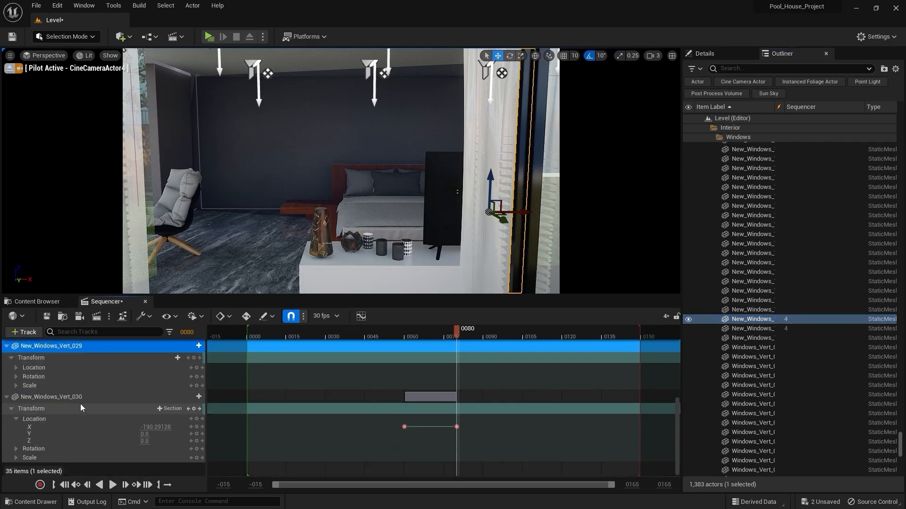
pyautogui.click(19, 368)
pyautogui.moveTo(398, 463); pyautogui.dragTo(485, 436)
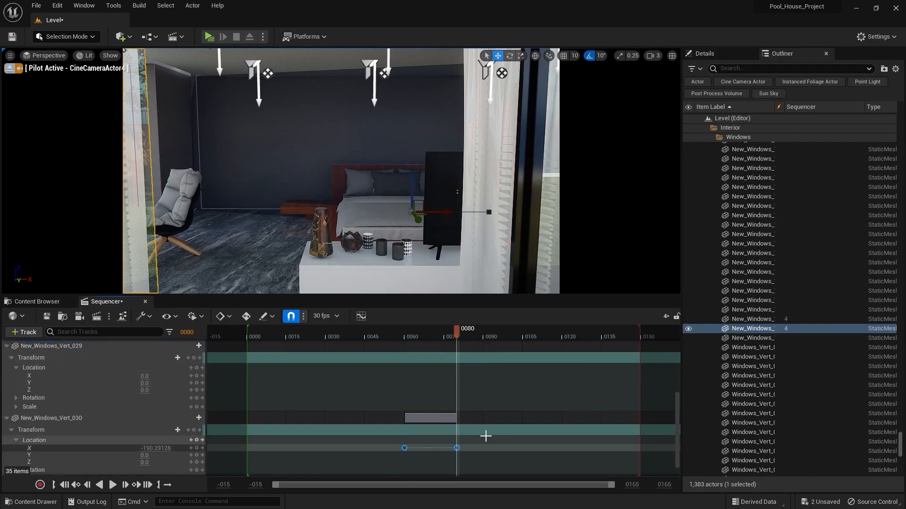
pyautogui.click(38, 376)
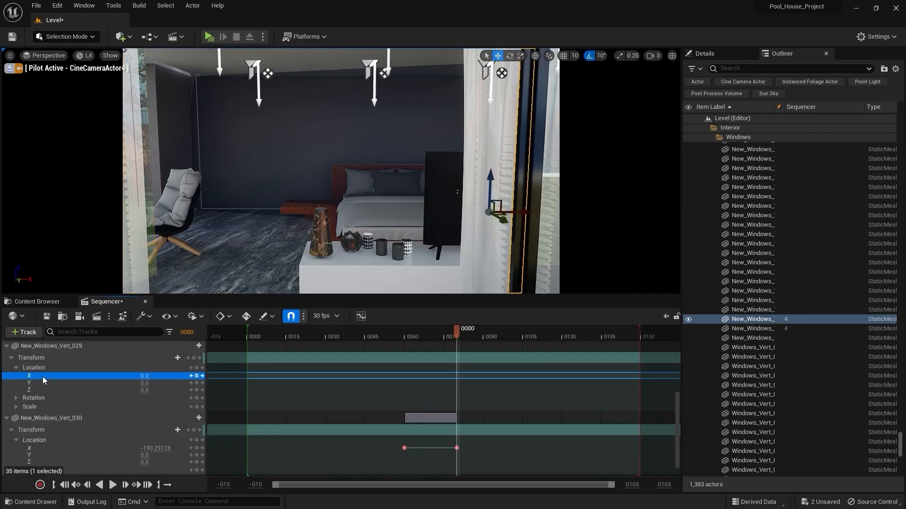
pyautogui.moveTo(428, 335); pyautogui.dragTo(405, 336)
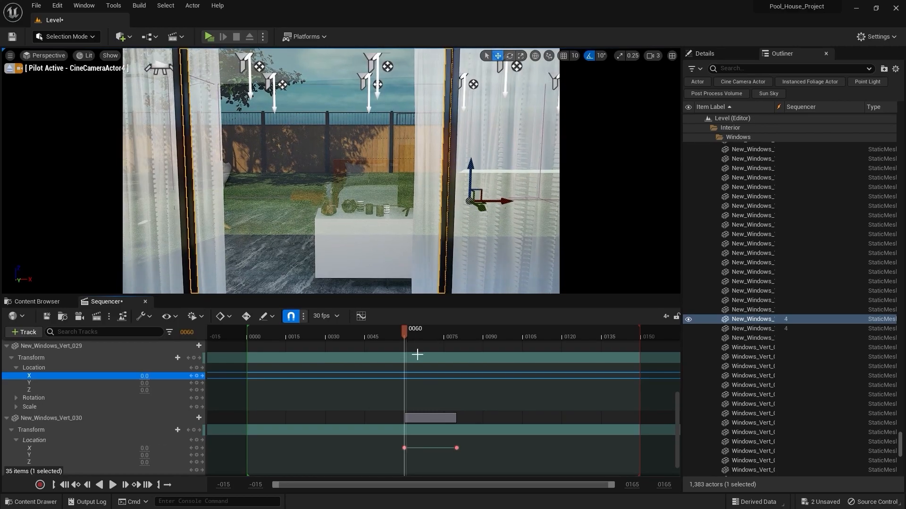
pyautogui.hotkey('ctrl', 'v')
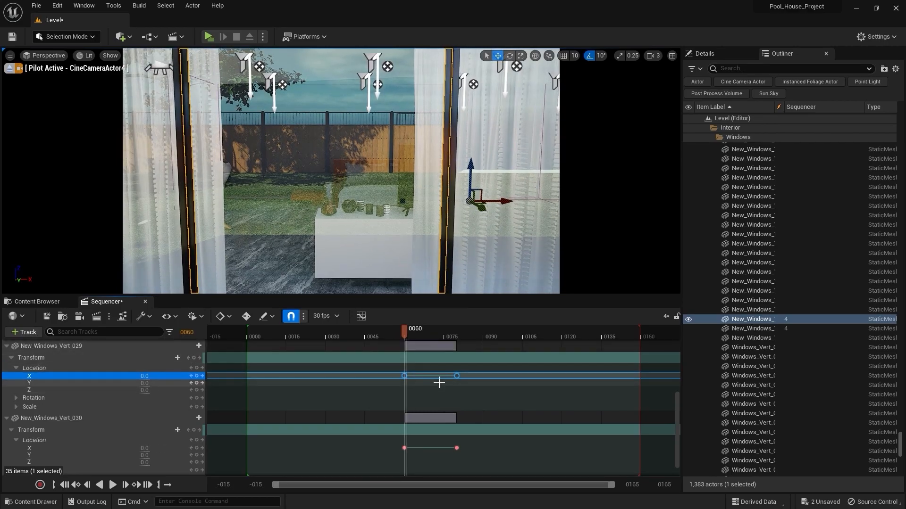
# Play sequence 4 from frame 0 to check the window opening with the camera move, and return to frame 0
pyautogui.moveTo(404, 335); pyautogui.dragTo(249, 337)
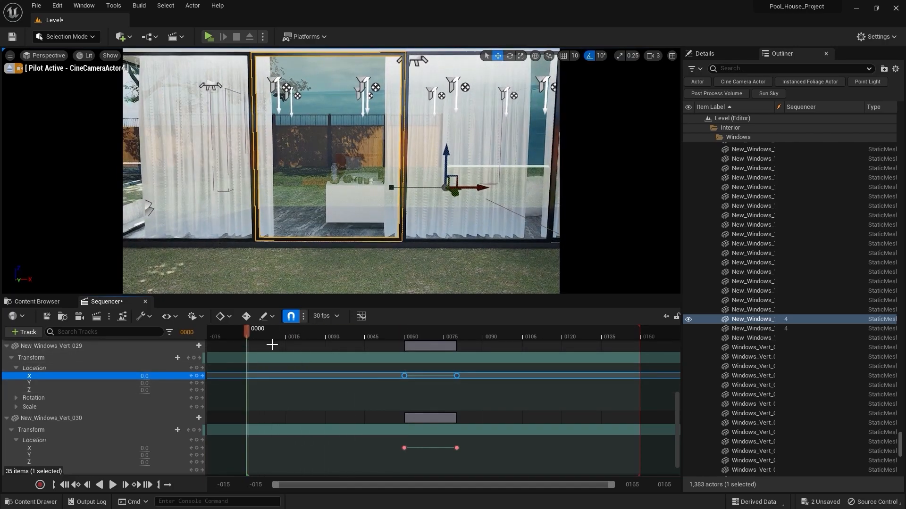
pyautogui.press('space')
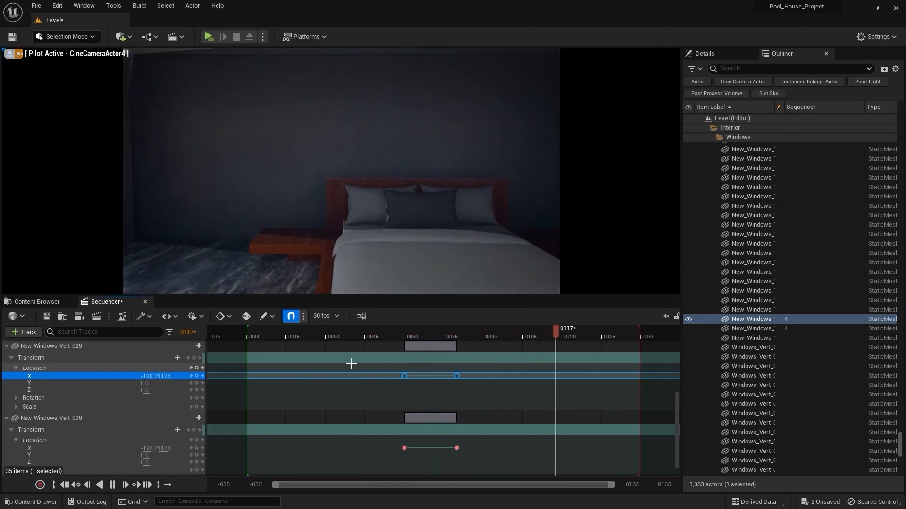
pyautogui.press('space')
pyautogui.moveTo(366, 334); pyautogui.dragTo(248, 335)
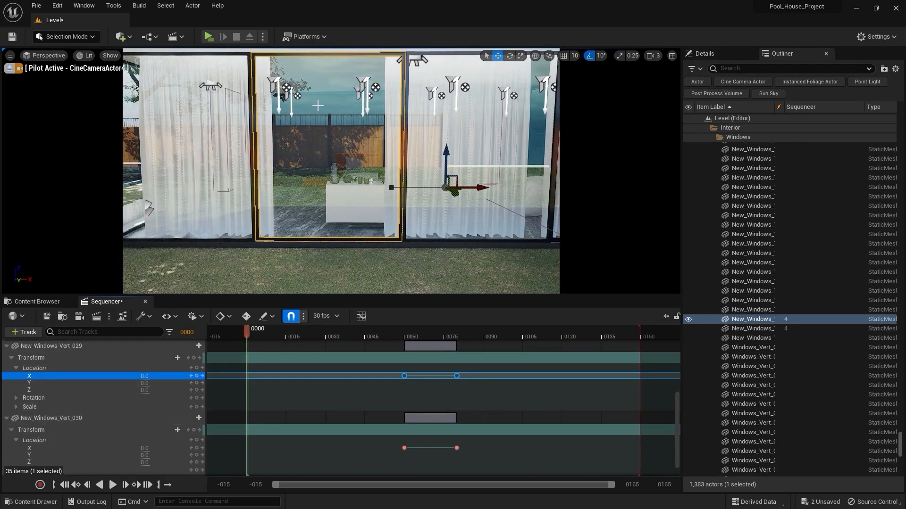
# Collapse CineCameraActor4's Transform track and the New_Windows_Vert_029 and New_Windows_Vert_030 tracks
pyautogui.scroll(3, 28, 368)
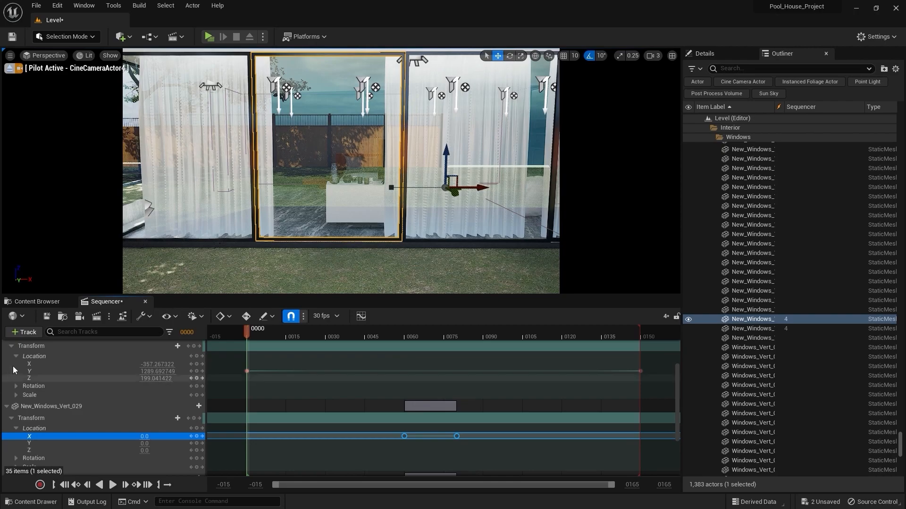
pyautogui.scroll(5, 13, 365)
pyautogui.click(9, 380)
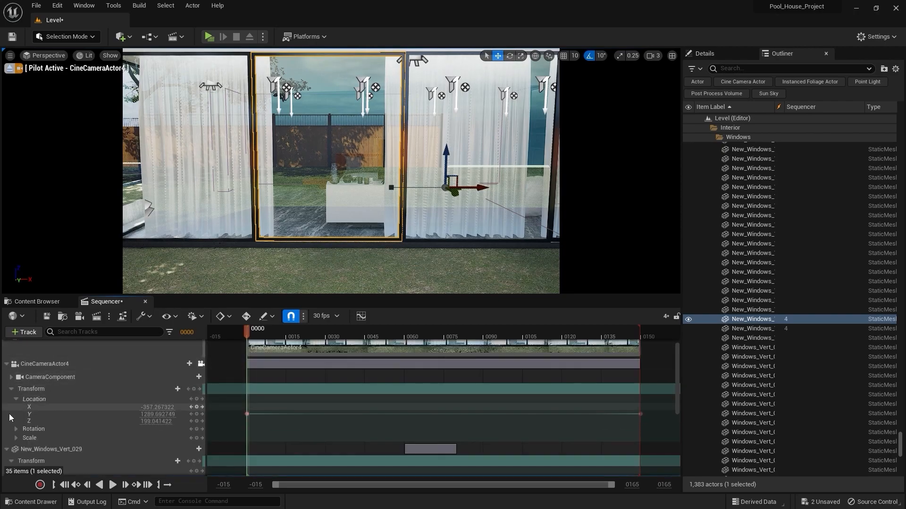
pyautogui.click(17, 400)
pyautogui.click(11, 390)
pyautogui.scroll(-4, 12, 401)
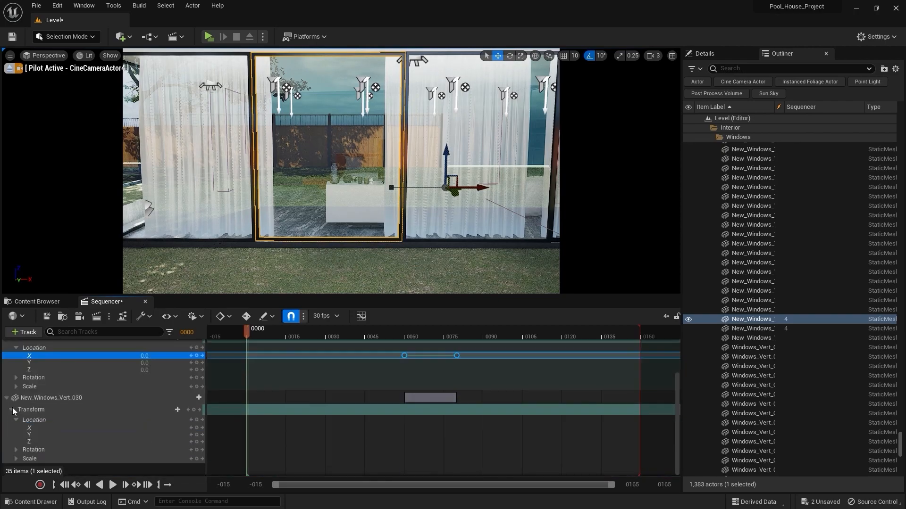
pyautogui.scroll(3, 8, 385)
pyautogui.click(7, 370)
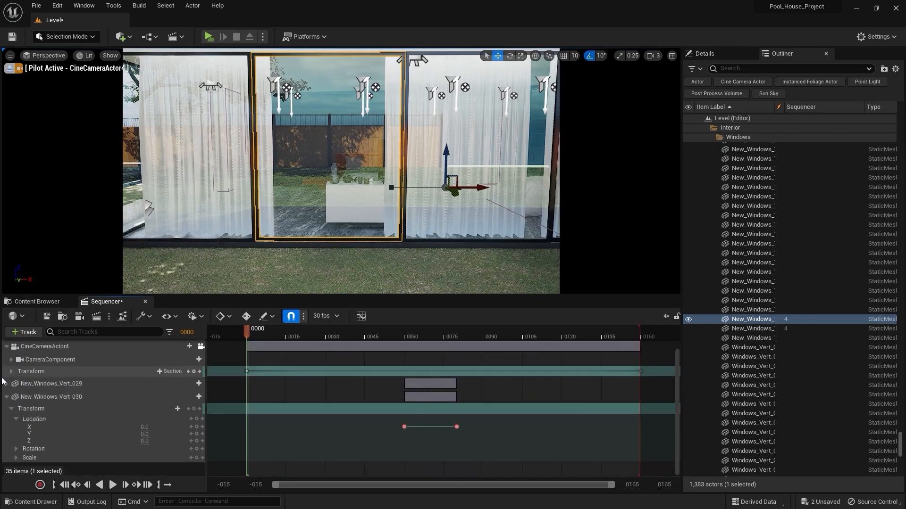
pyautogui.click(7, 398)
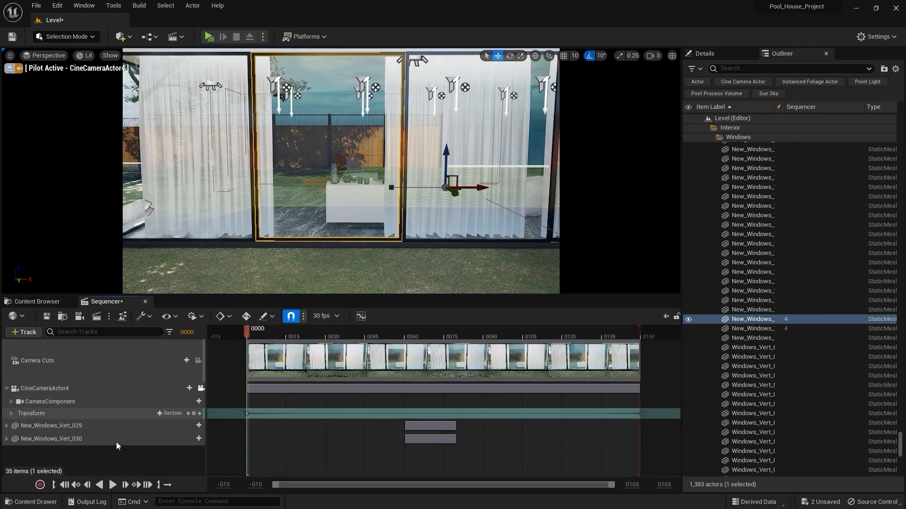
# Stop piloting CineCameraActor4 and select the bedroom spotlights SpotLight9 through SpotLight16
pyautogui.click(19, 68)
pyautogui.moveTo(341, 171); pyautogui.dragTo(358, 132, button='right')
pyautogui.press('w')
pyautogui.moveTo(306, 154); pyautogui.dragTo(261, 154, button='right')
pyautogui.click(156, 110)
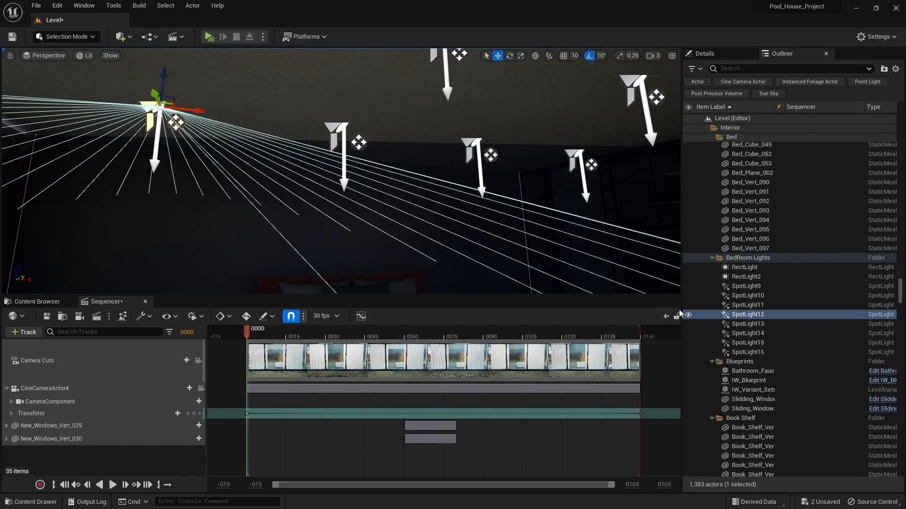
pyautogui.click(746, 285)
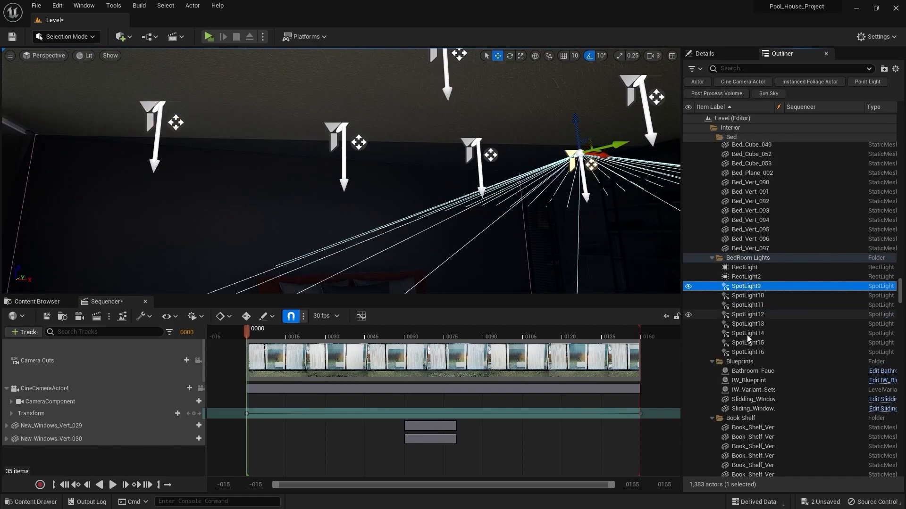
pyautogui.keyDown('shift'); pyautogui.click(746, 352); pyautogui.keyUp('shift')
# Add the eight selected bedroom spotlights to sequence 4
pyautogui.moveTo(428, 188)
pyautogui.mouseDown(button='right')
pyautogui.moveTo(428, 250)
pyautogui.moveTo(428, 189)
pyautogui.mouseUp(button='right')
pyautogui.press('s')
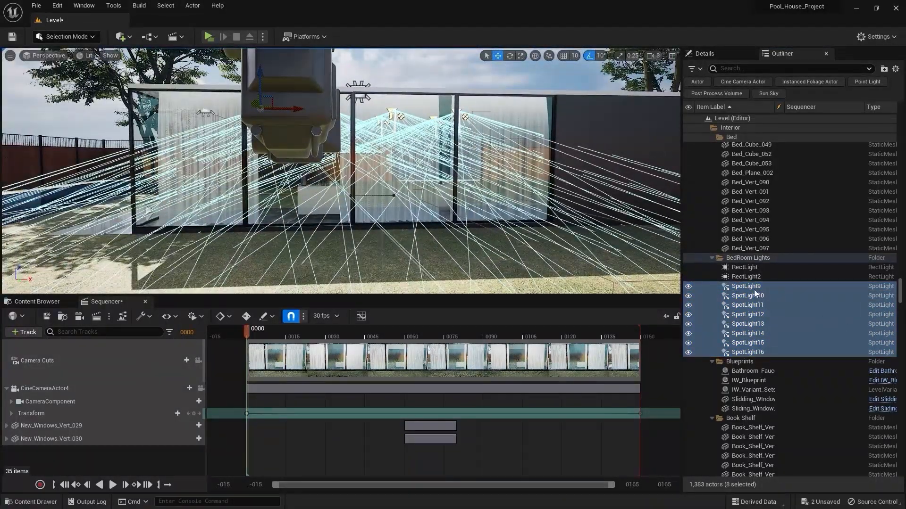
pyautogui.moveTo(754, 293); pyautogui.dragTo(358, 368)
pyautogui.moveTo(49, 467); pyautogui.dragTo(50, 467)
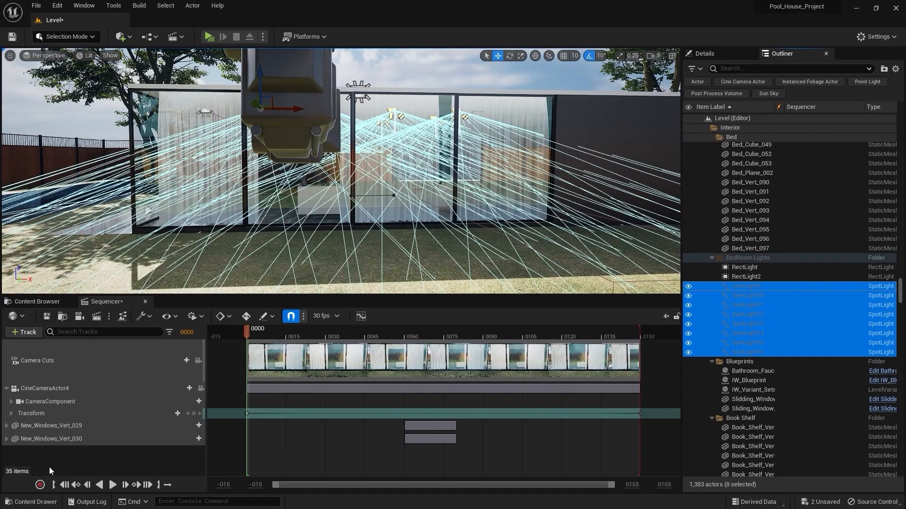
pyautogui.scroll(-5, 86, 433)
pyautogui.scroll(3, 78, 419)
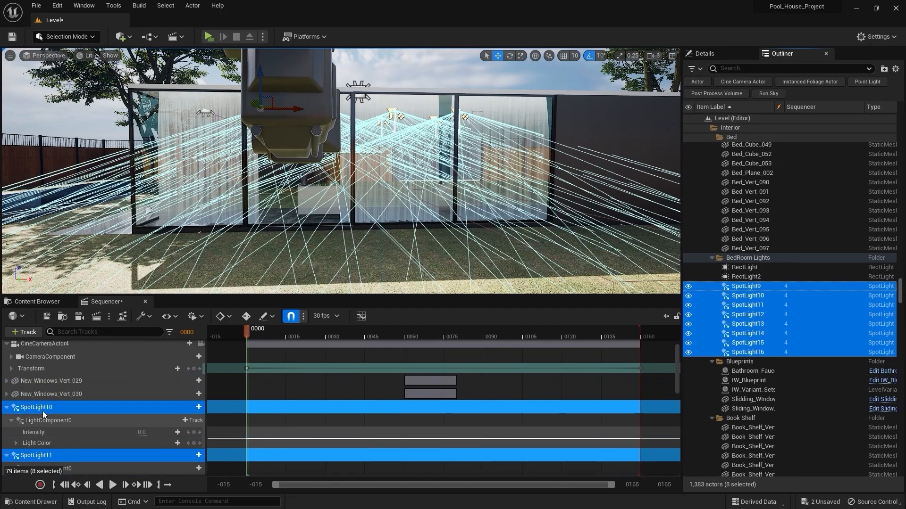
# Select SpotLight10 in sequence 4 and review its light properties
pyautogui.click(37, 407)
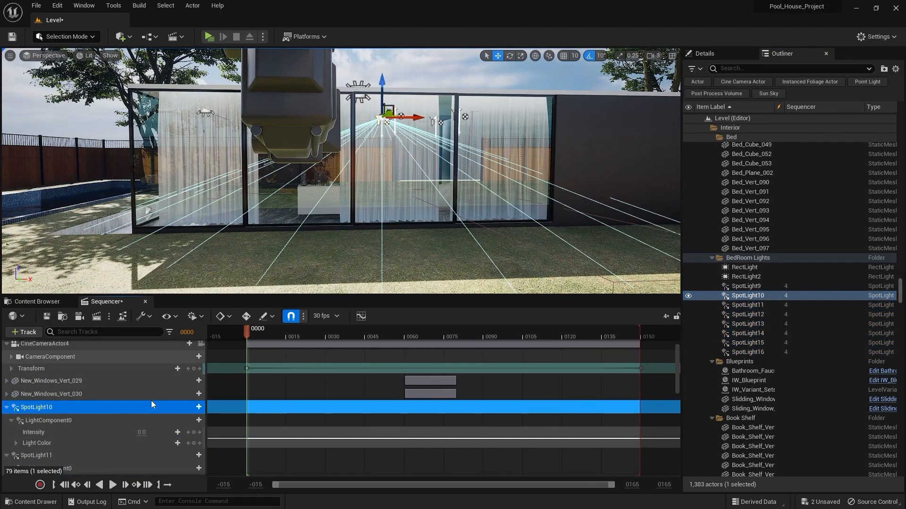
pyautogui.scroll(-1, 80, 440)
pyautogui.moveTo(398, 333); pyautogui.dragTo(420, 335)
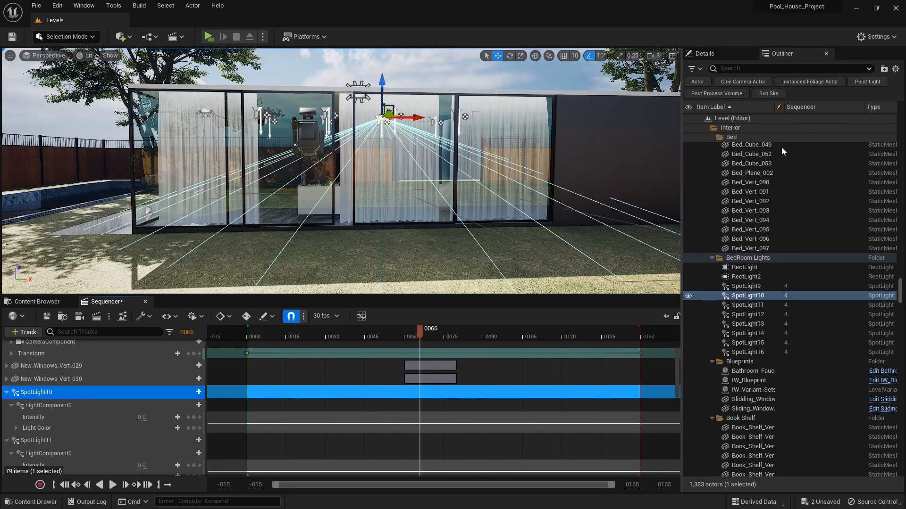
pyautogui.click(718, 54)
pyautogui.scroll(-5, 796, 347)
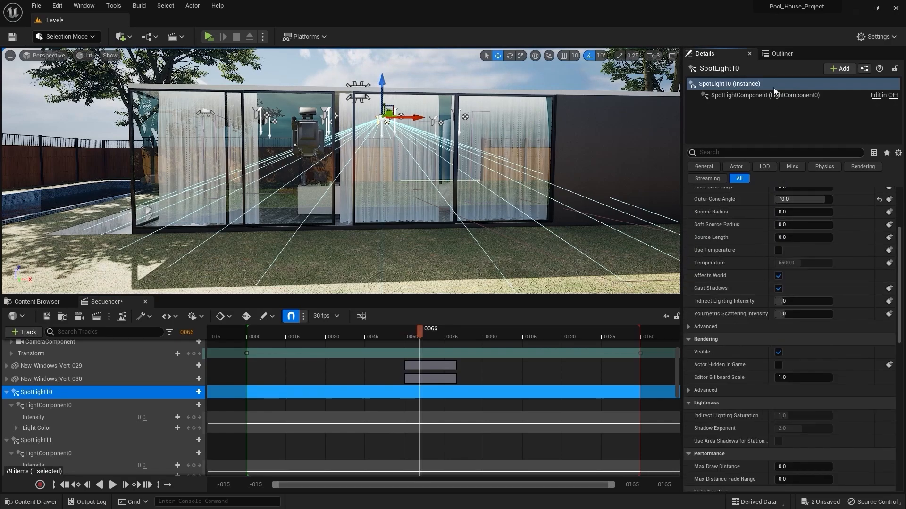
pyautogui.click(779, 54)
# Filter the Outliner to cine cameras, select CineCameraActor4 to show its preview, and move the playhead to frame 80
pyautogui.click(740, 81)
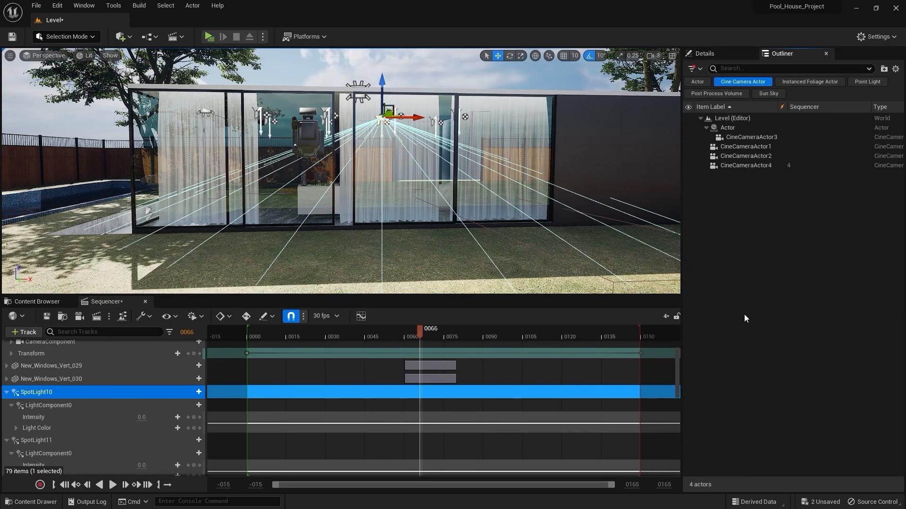
pyautogui.click(755, 163)
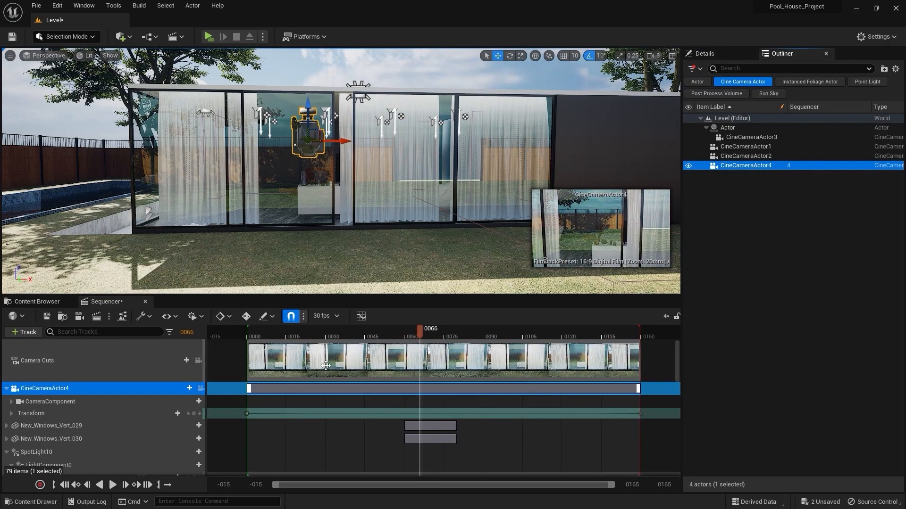
pyautogui.moveTo(426, 329); pyautogui.dragTo(457, 330)
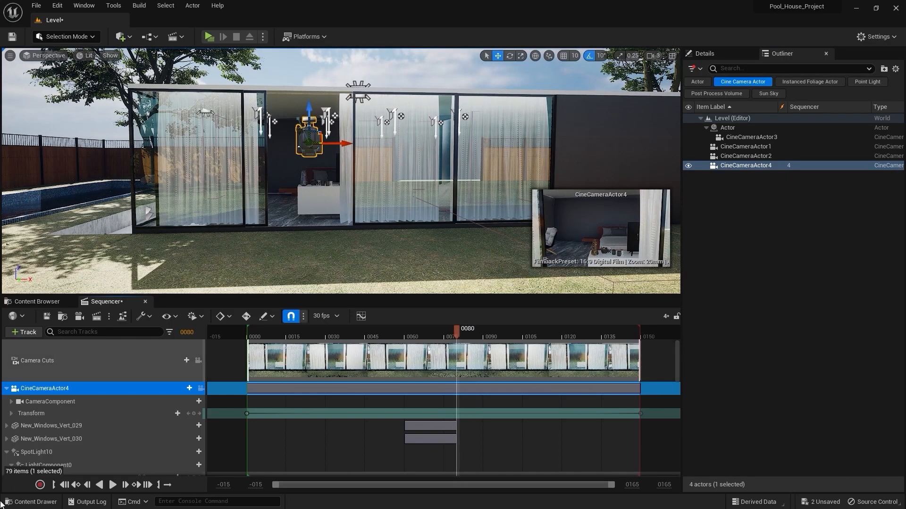
# Key SpotLight10's Intensity at frame 80
pyautogui.scroll(-5, 72, 409)
pyautogui.scroll(5, 52, 397)
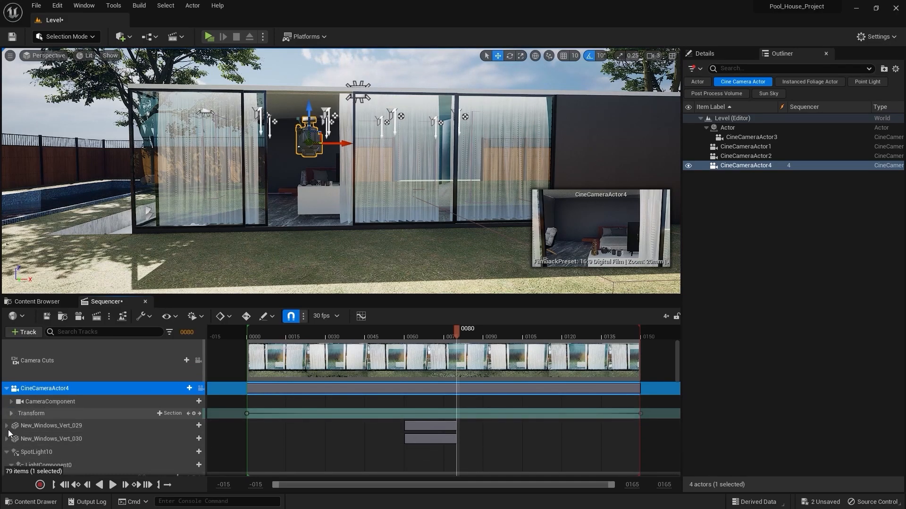
pyautogui.scroll(-5, 10, 434)
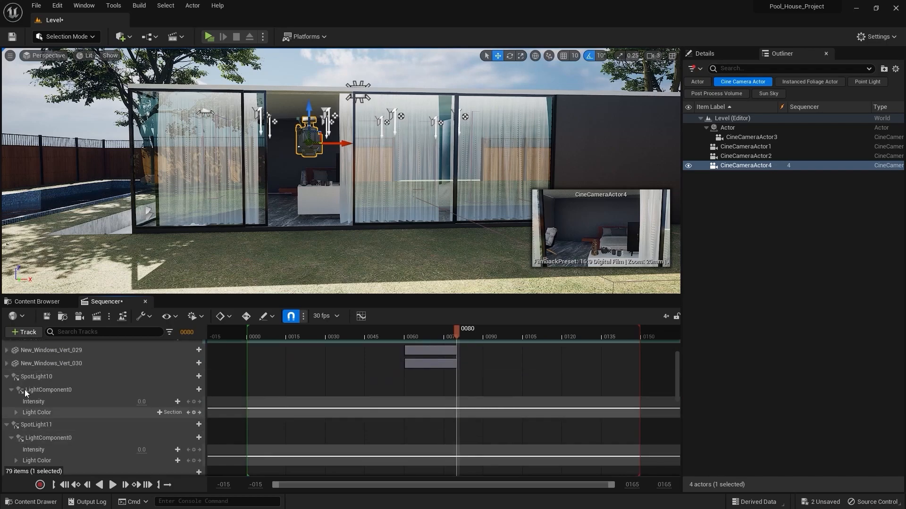
pyautogui.click(36, 377)
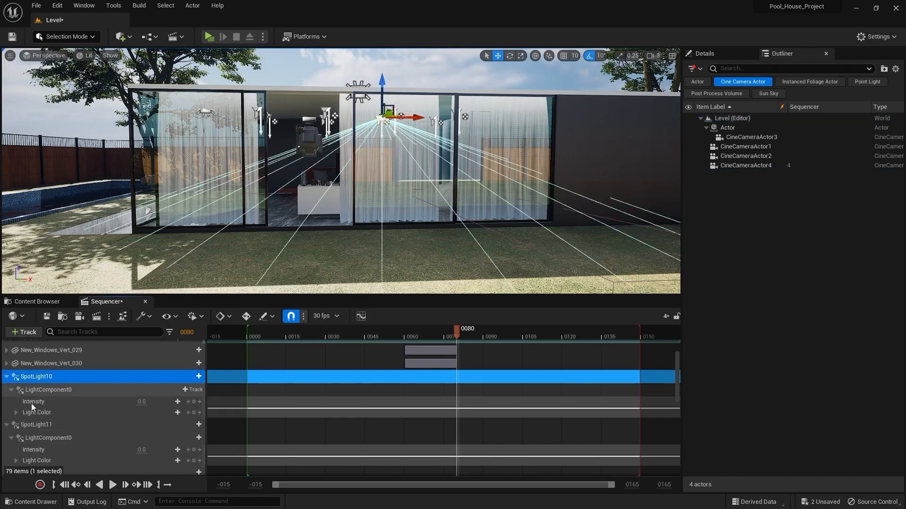
pyautogui.click(81, 401)
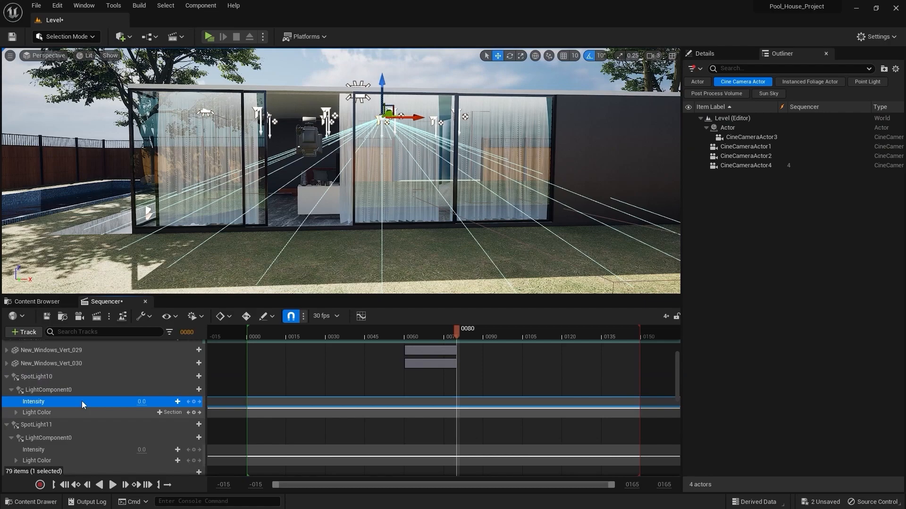
pyautogui.click(194, 402)
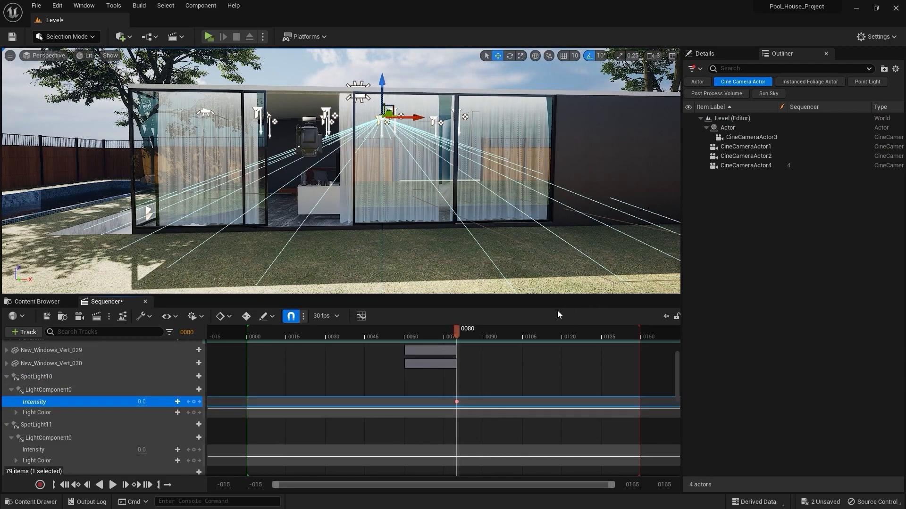
# Move sequence 4's playhead to frame 85 while previewing the shot through CineCameraActor4
pyautogui.moveTo(462, 333); pyautogui.dragTo(470, 333)
pyautogui.click(740, 165)
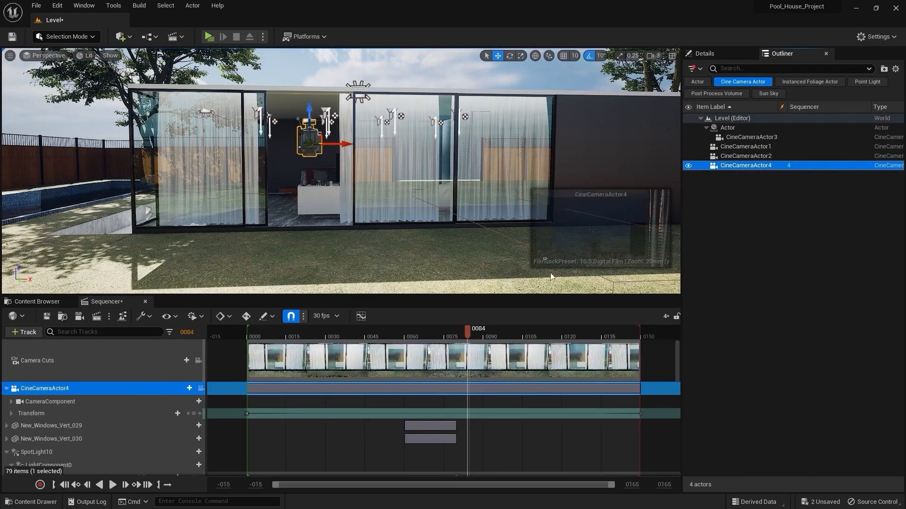
pyautogui.moveTo(469, 330)
pyautogui.mouseDown()
pyautogui.moveTo(480, 329)
pyautogui.moveTo(471, 326)
pyautogui.mouseUp()
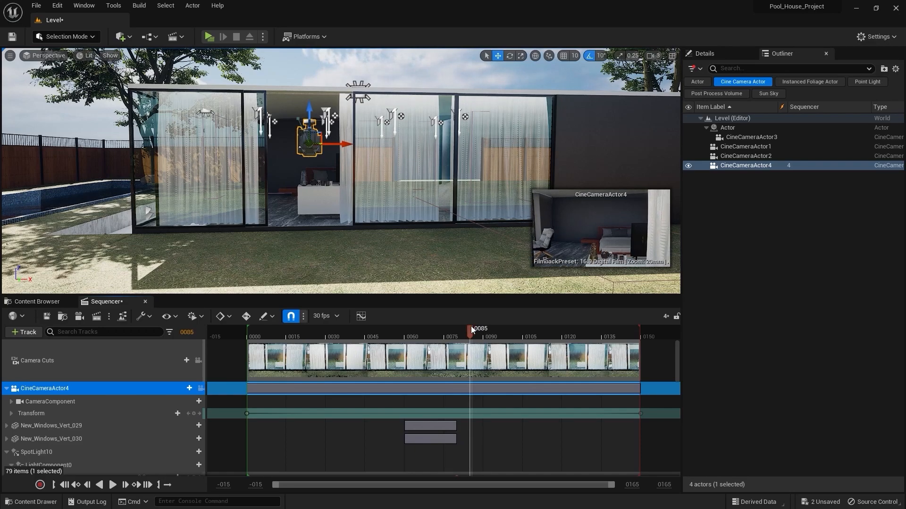
pyautogui.click(650, 206)
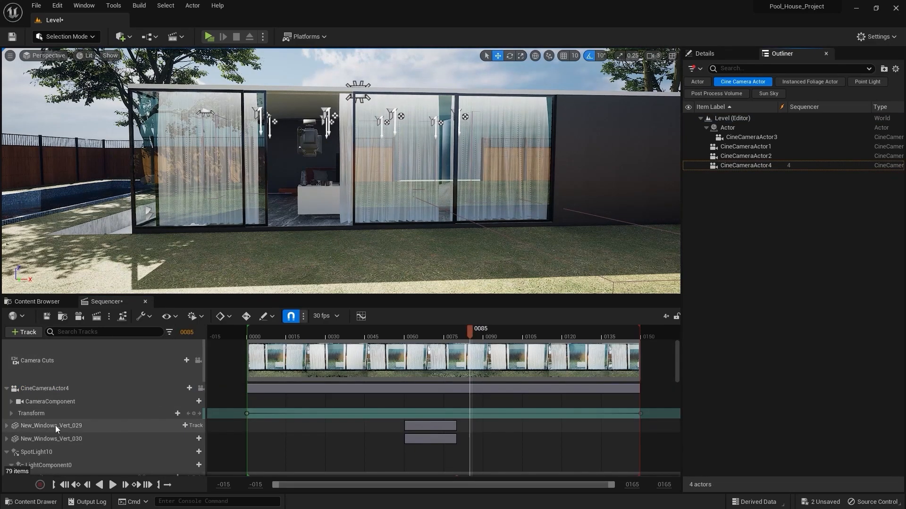
# Key SpotLight10's Intensity at 2500 at frame 85, and copy both of its Intensity keys
pyautogui.scroll(-3, 53, 424)
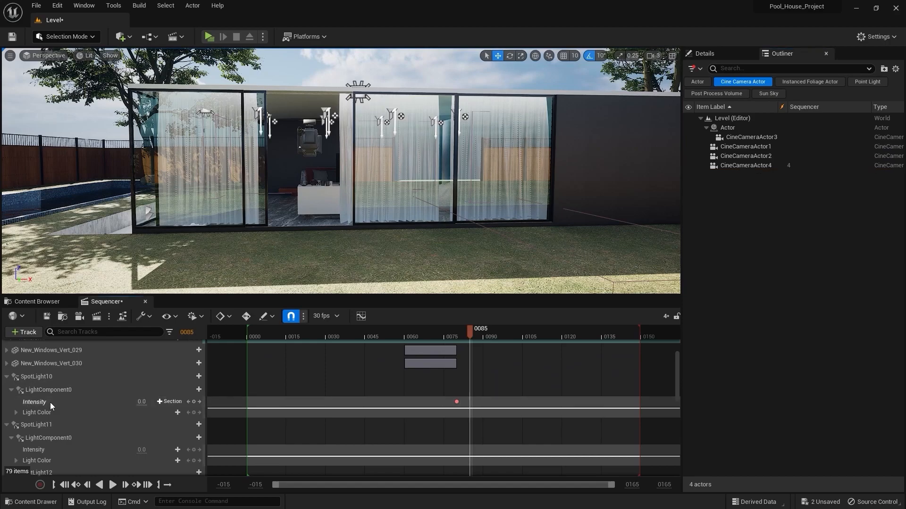
pyautogui.click(50, 402)
pyautogui.click(143, 401)
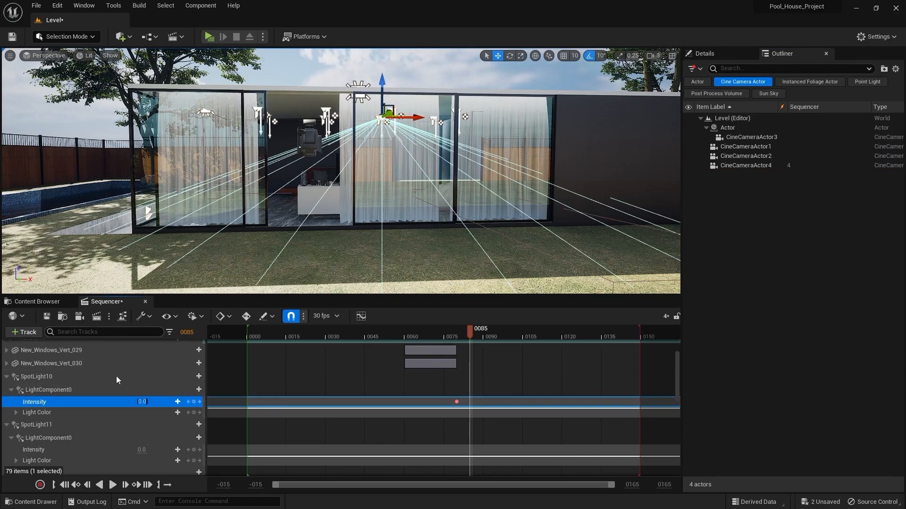
pyautogui.write('2500')
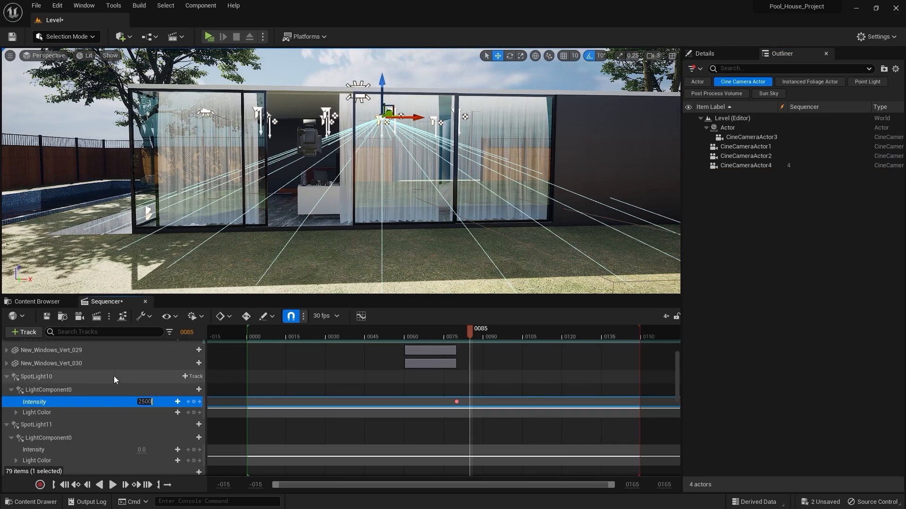
pyautogui.press('Return')
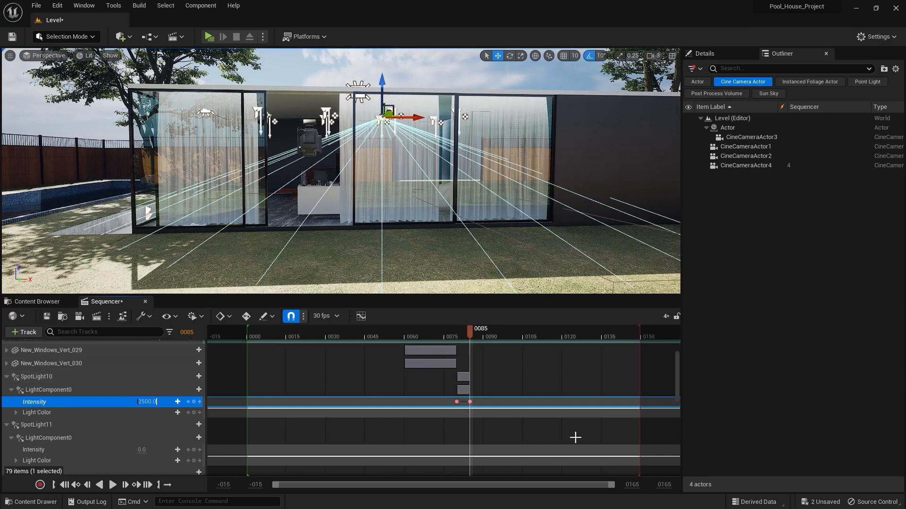
pyautogui.moveTo(449, 418); pyautogui.dragTo(480, 399)
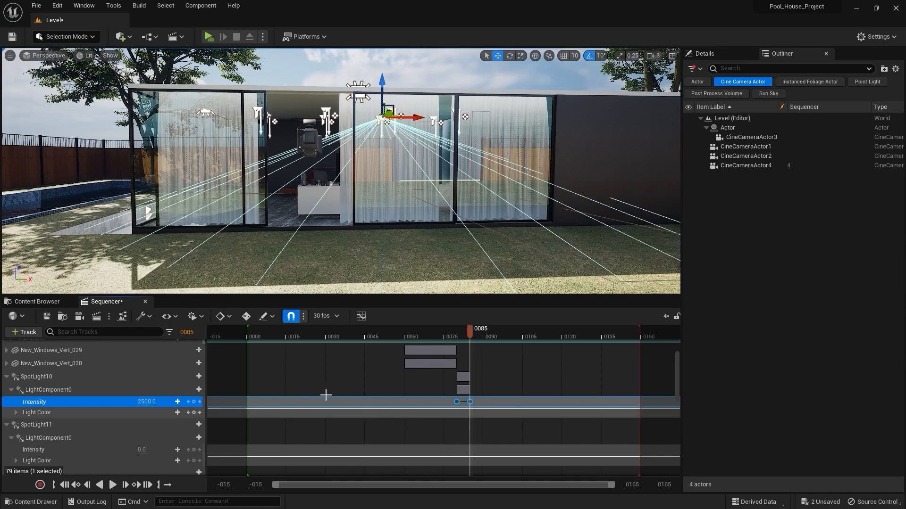
# Select the Intensity tracks of SpotLight11 through SpotLight16 and SpotLight9
pyautogui.scroll(-1, 52, 433)
pyautogui.click(44, 435)
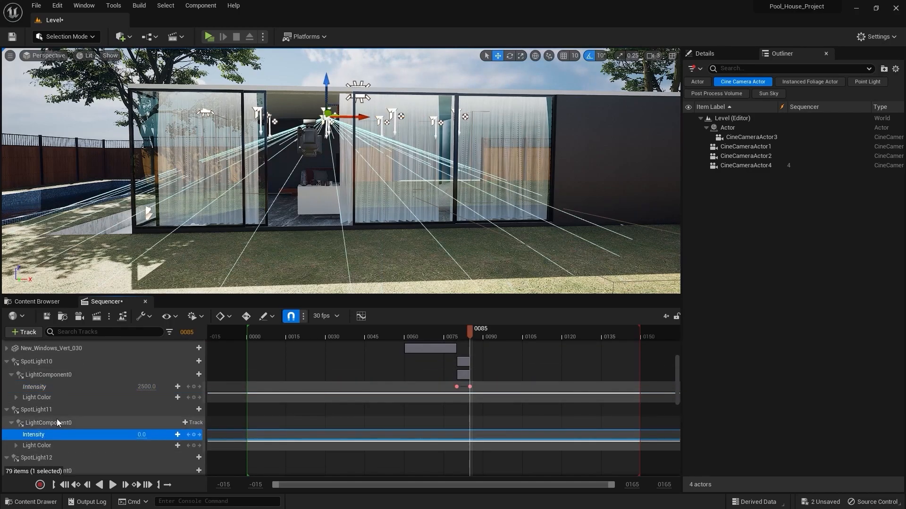
pyautogui.scroll(-4, 57, 419)
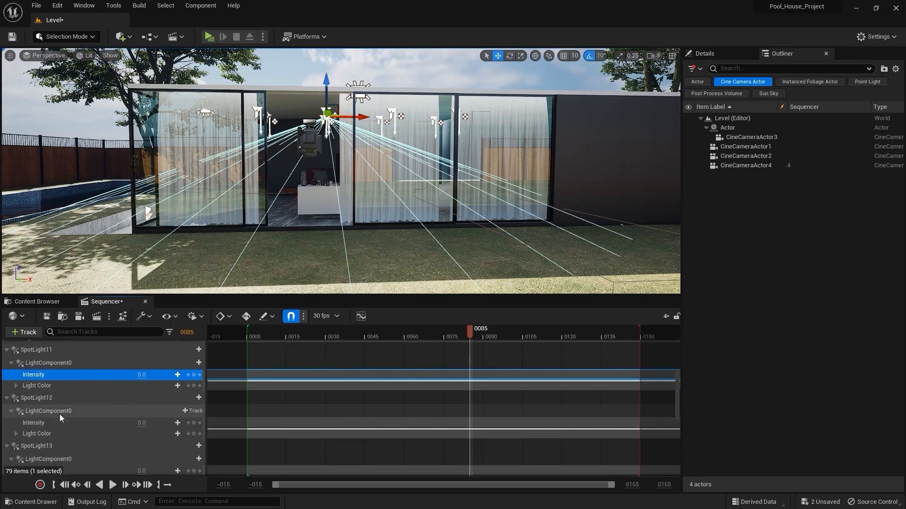
pyautogui.keyDown('ctrl'); pyautogui.click(56, 421); pyautogui.keyUp('ctrl')
pyautogui.scroll(-2, 57, 423)
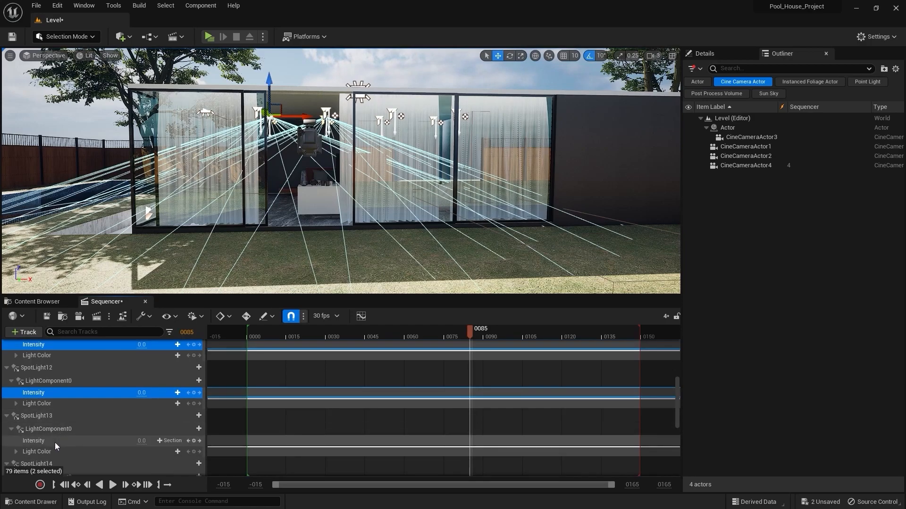
pyautogui.keyDown('ctrl'); pyautogui.click(55, 442); pyautogui.keyUp('ctrl')
pyautogui.scroll(-3, 55, 422)
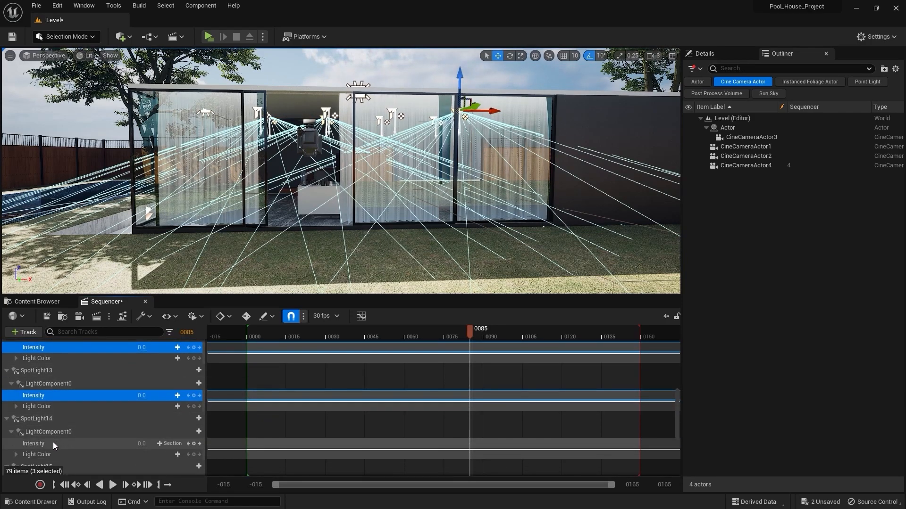
pyautogui.keyDown('ctrl'); pyautogui.click(53, 443); pyautogui.keyUp('ctrl')
pyautogui.scroll(-2, 54, 432)
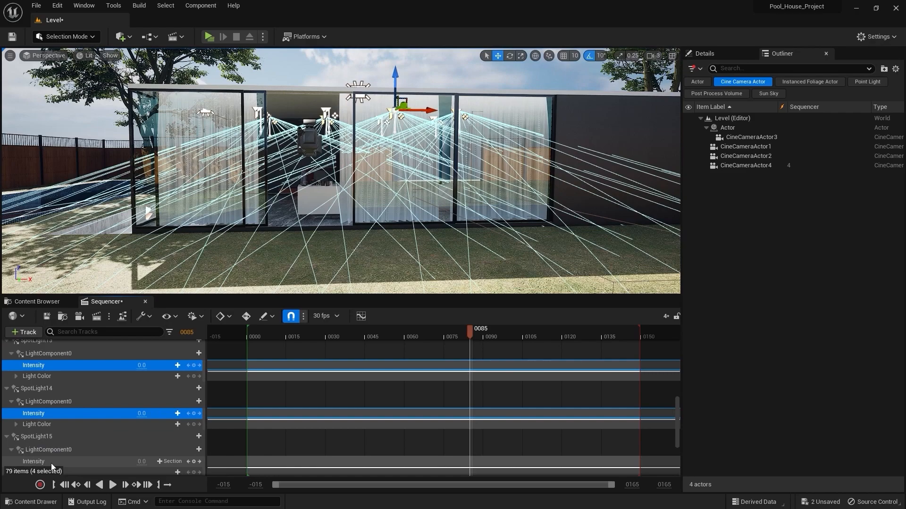
pyautogui.keyDown('ctrl'); pyautogui.click(51, 462); pyautogui.keyUp('ctrl')
pyautogui.scroll(-2, 58, 444)
pyautogui.keyDown('ctrl'); pyautogui.click(58, 432); pyautogui.keyUp('ctrl')
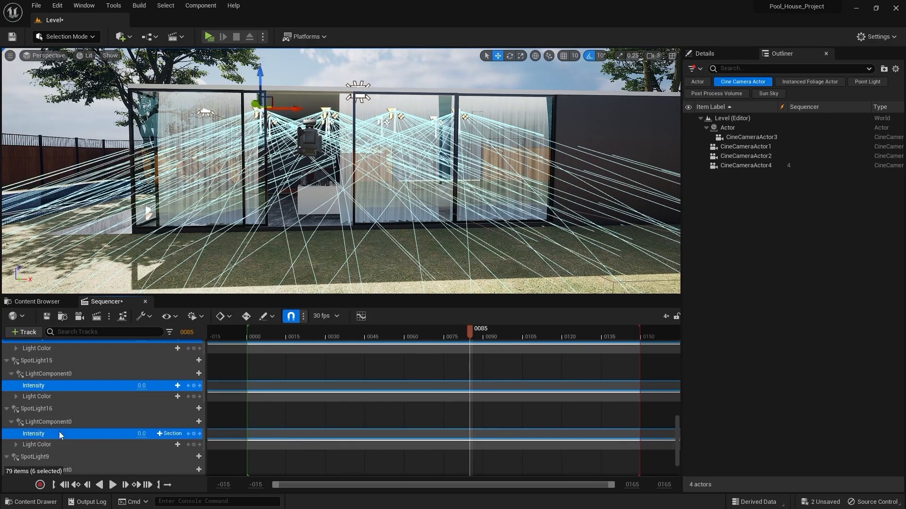
pyautogui.scroll(-2, 58, 431)
pyautogui.keyDown('ctrl'); pyautogui.click(59, 452); pyautogui.keyUp('ctrl')
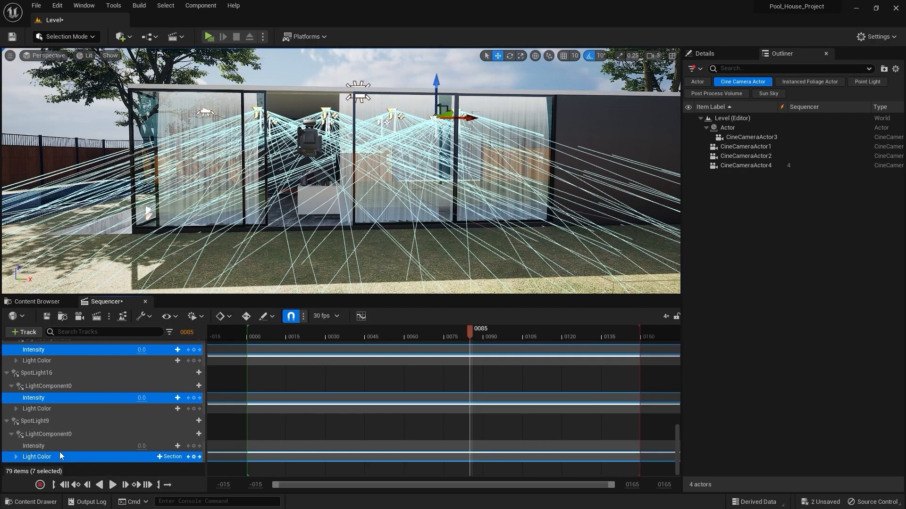
pyautogui.hotkey('ctrl', 'z')
pyautogui.keyDown('ctrl'); pyautogui.click(56, 442); pyautogui.keyUp('ctrl')
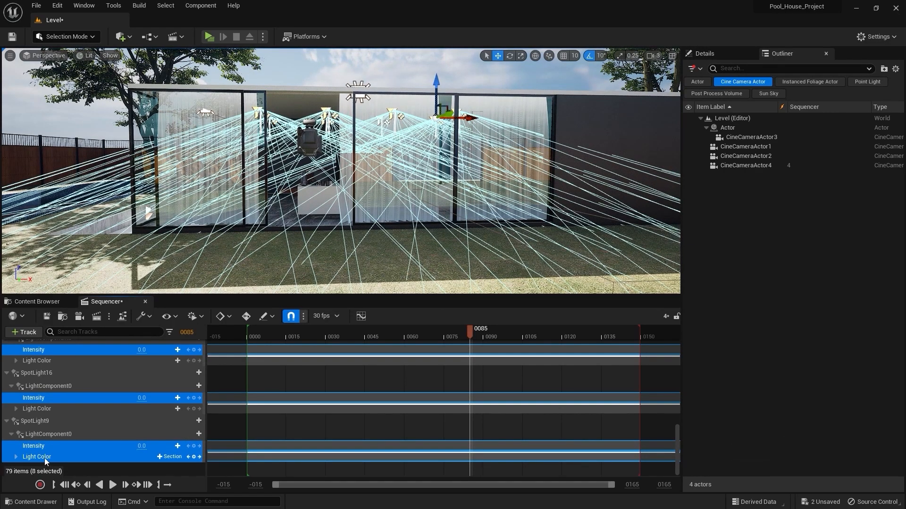
pyautogui.keyDown('ctrl'); pyautogui.click(44, 457); pyautogui.keyUp('ctrl')
pyautogui.scroll(-3, 63, 434)
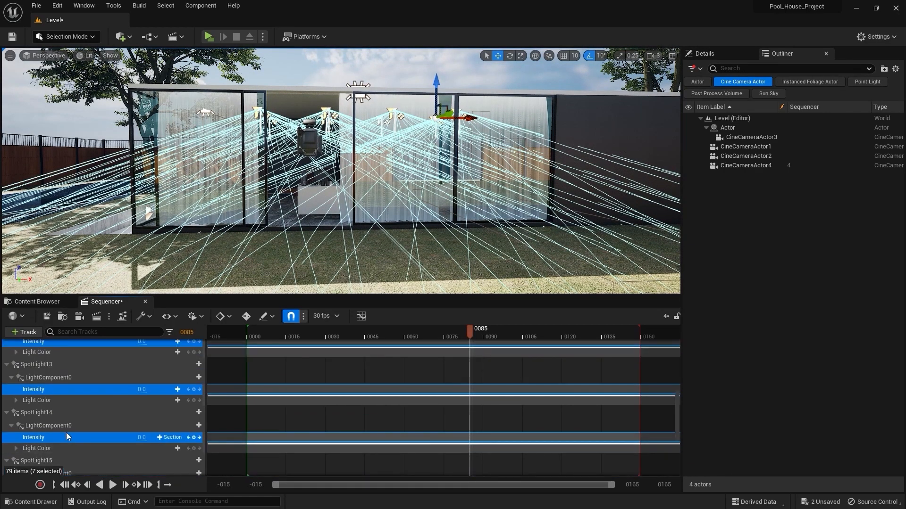
pyautogui.scroll(4, 76, 415)
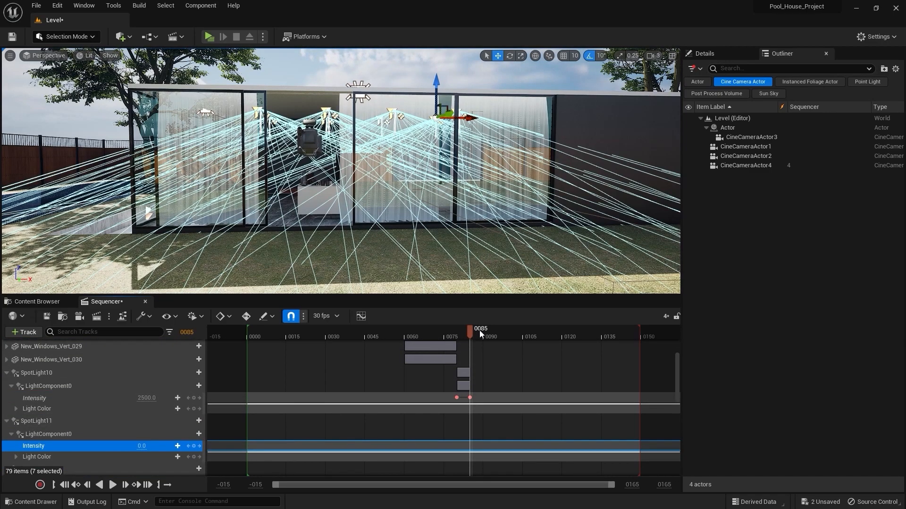
pyautogui.press('Left')
pyautogui.press('Left')
pyautogui.press('Left')
pyautogui.press('Left')
pyautogui.press('Up')
pyautogui.press('Up')
pyautogui.press('Up')
pyautogui.press('Up')
pyautogui.press('Up')
pyautogui.press('Up')
pyautogui.press('Up')
pyautogui.press('Up')
pyautogui.press('Up')
pyautogui.press('Up')
pyautogui.press('Up')
pyautogui.press('Up')
pyautogui.press('Up')
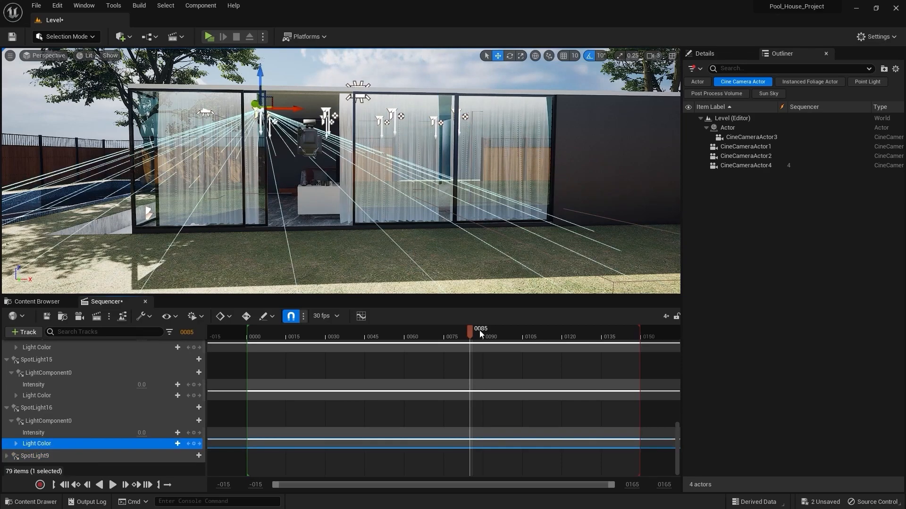
pyautogui.press('Up')
pyautogui.press('Up')
pyautogui.press('Up')
pyautogui.press('Up')
pyautogui.press('Up')
pyautogui.press('Up')
pyautogui.press('Up')
pyautogui.press('Up')
pyautogui.press('Up')
pyautogui.press('Up')
pyautogui.press('Up')
pyautogui.press('Up')
pyautogui.press('Up')
pyautogui.press('Up')
pyautogui.press('Up')
pyautogui.press('Up')
pyautogui.press('Up')
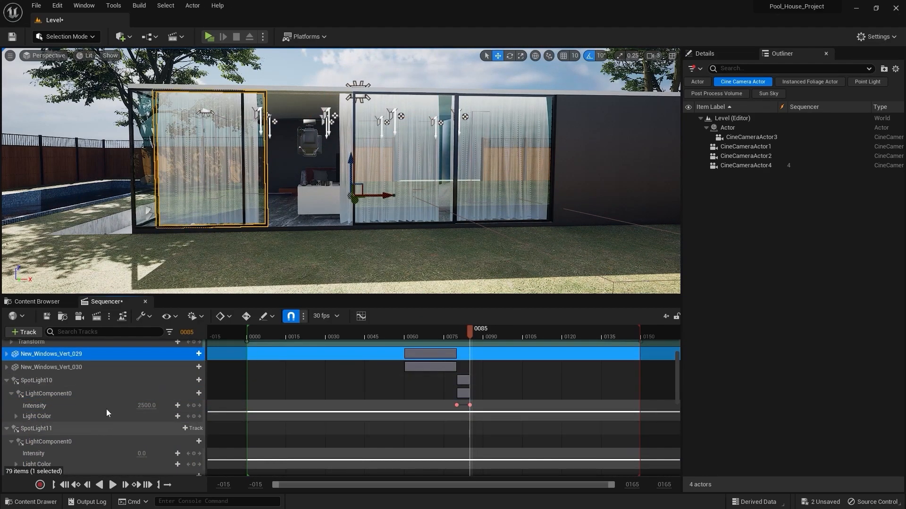
# Paste SpotLight10's copied Intensity keys onto the Intensity tracks of SpotLight11 through SpotLight16, starting at frame 80
pyautogui.scroll(-1, 74, 400)
pyautogui.moveTo(470, 330); pyautogui.dragTo(458, 332)
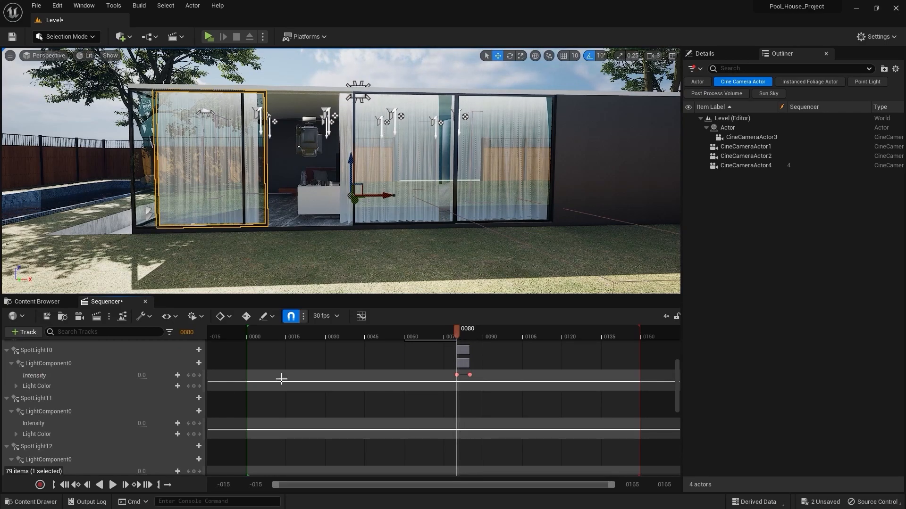
pyautogui.click(61, 365)
pyautogui.click(57, 375)
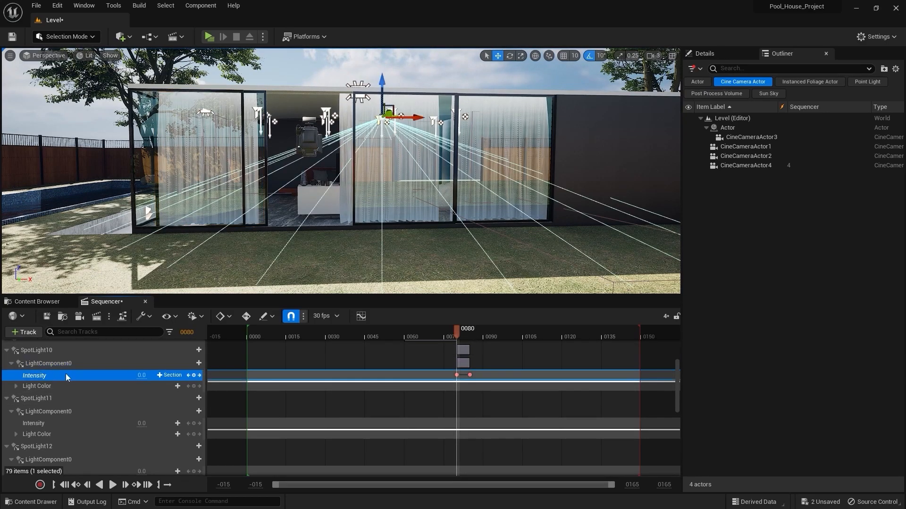
pyautogui.click(45, 423)
pyautogui.scroll(-3, 48, 429)
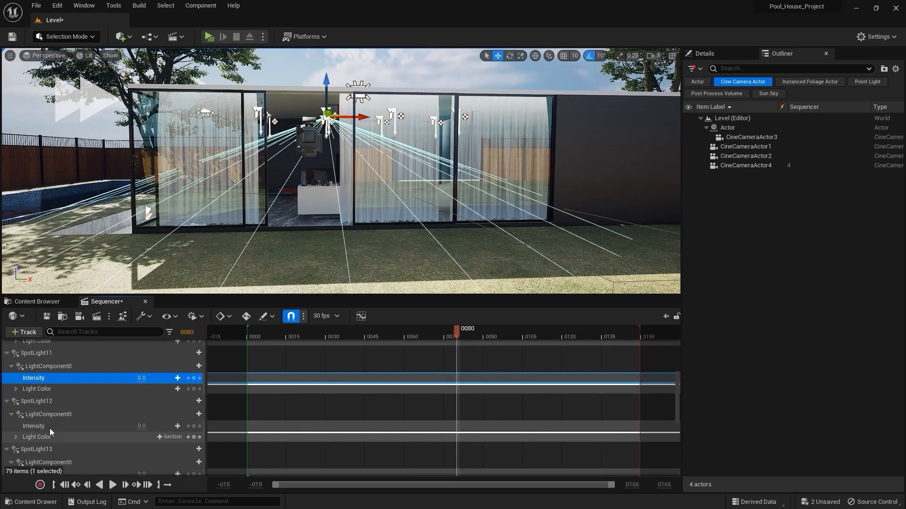
pyautogui.keyDown('ctrl'); pyautogui.click(51, 428); pyautogui.keyUp('ctrl')
pyautogui.keyDown('ctrl'); pyautogui.click(56, 421); pyautogui.keyUp('ctrl')
pyautogui.scroll(-3, 59, 425)
pyautogui.keyDown('ctrl'); pyautogui.click(54, 428); pyautogui.keyUp('ctrl')
pyautogui.keyDown('ctrl'); pyautogui.click(50, 424); pyautogui.keyUp('ctrl')
pyautogui.keyDown('ctrl'); pyautogui.click(48, 433); pyautogui.keyUp('ctrl')
pyautogui.scroll(5, 80, 409)
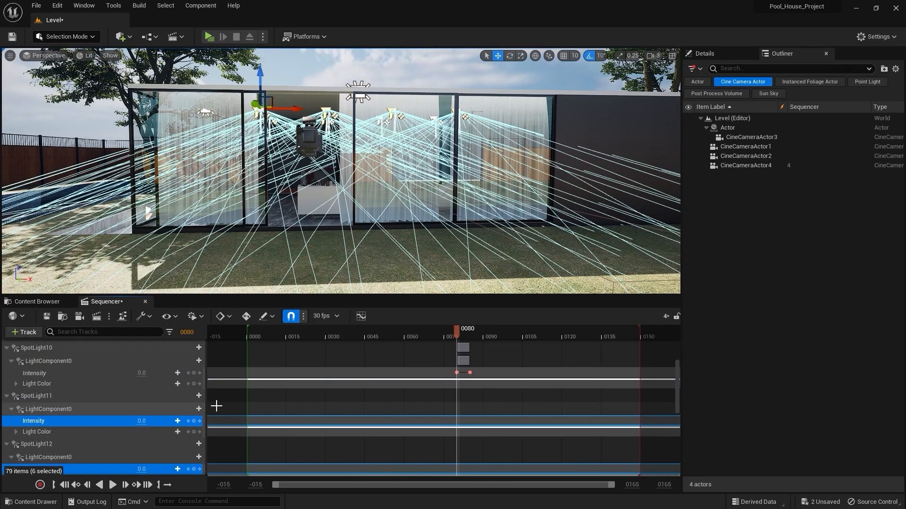
pyautogui.hotkey('ctrl', 'v')
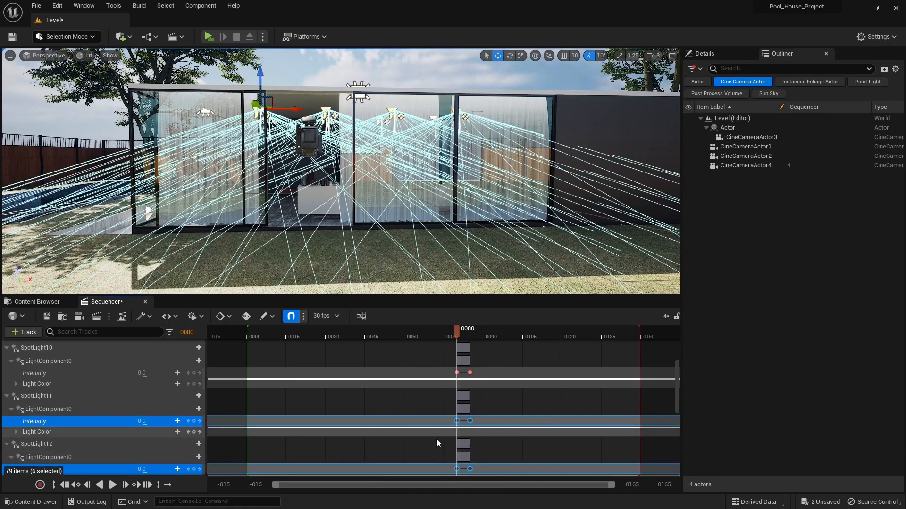
# Pilot CineCameraActor4, play sequence 4 from frame 0 to check the windows and spotlights, and return to frame 0
pyautogui.click(739, 165)
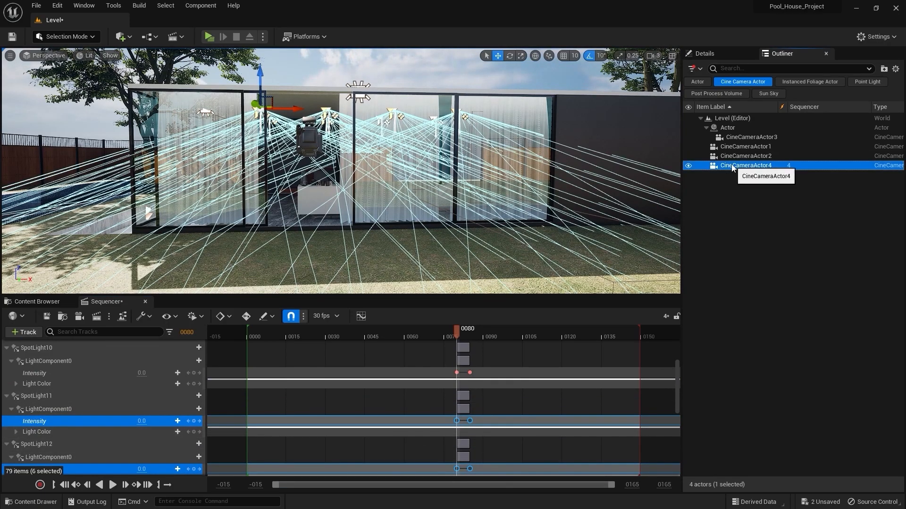
pyautogui.rightClick(739, 165)
pyautogui.moveTo(771, 322)
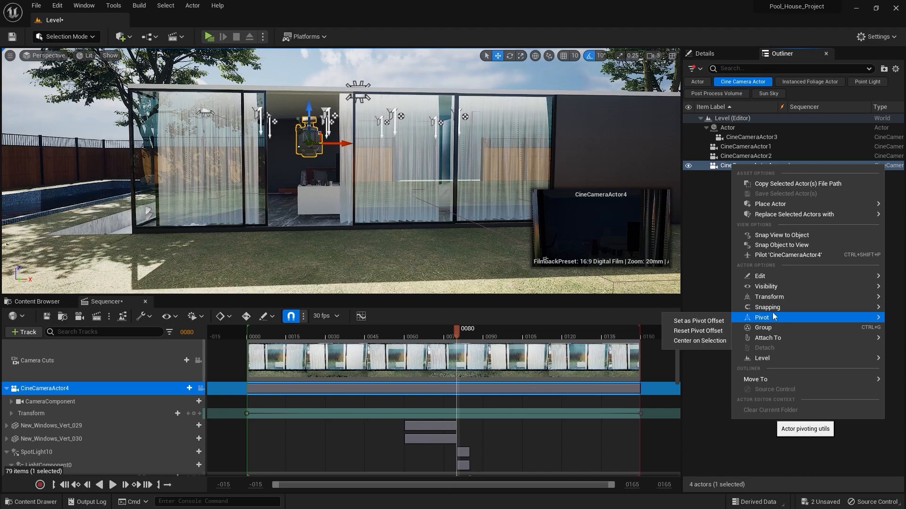
pyautogui.click(781, 255)
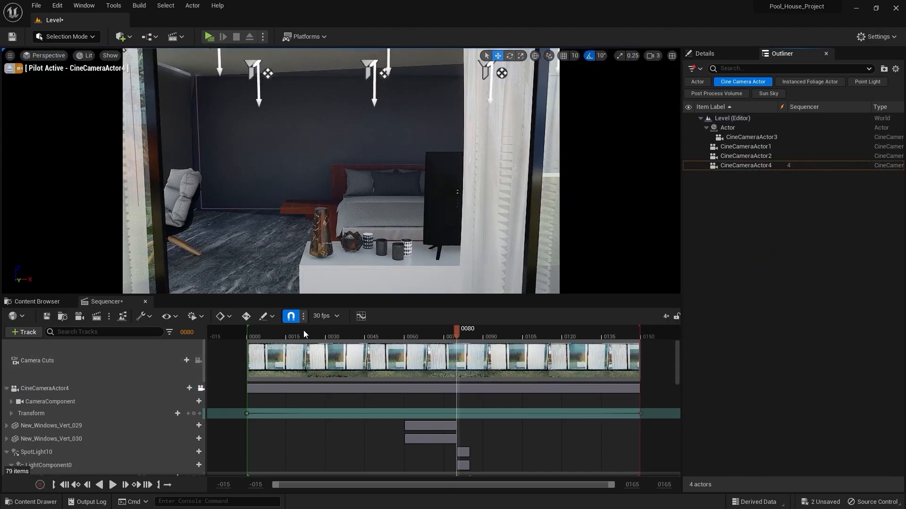
pyautogui.moveTo(310, 330); pyautogui.dragTo(252, 331)
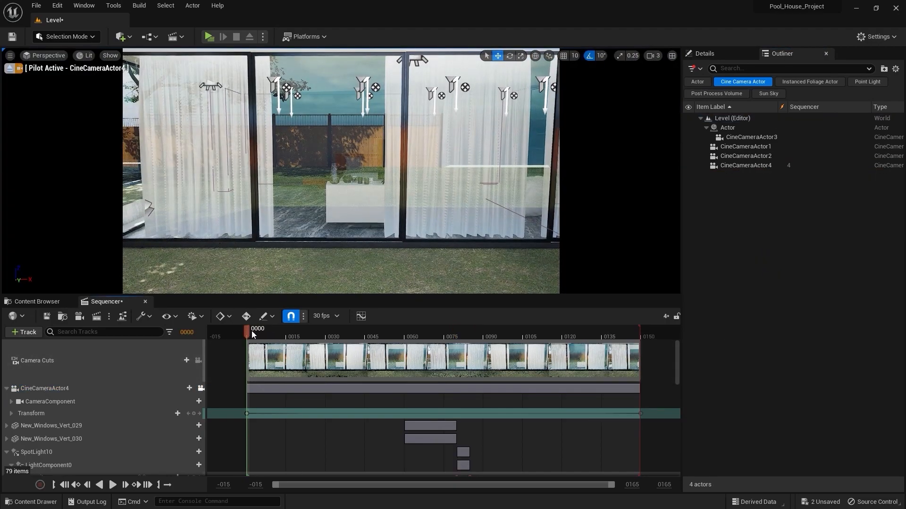
pyautogui.press('space')
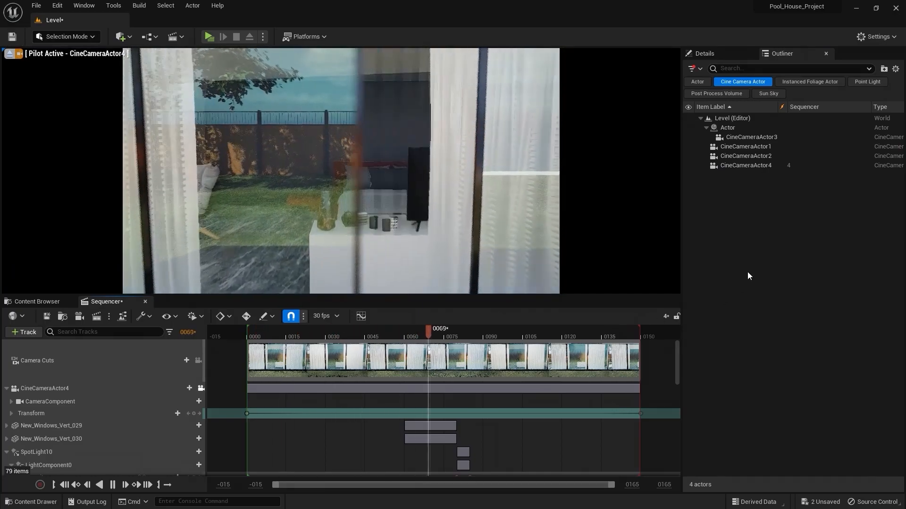
pyautogui.click(553, 338)
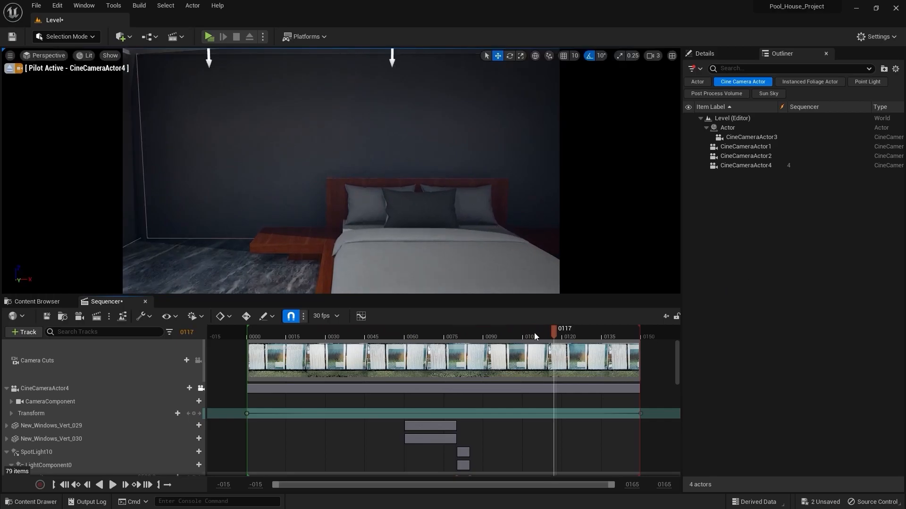
pyautogui.moveTo(445, 335); pyautogui.dragTo(241, 339)
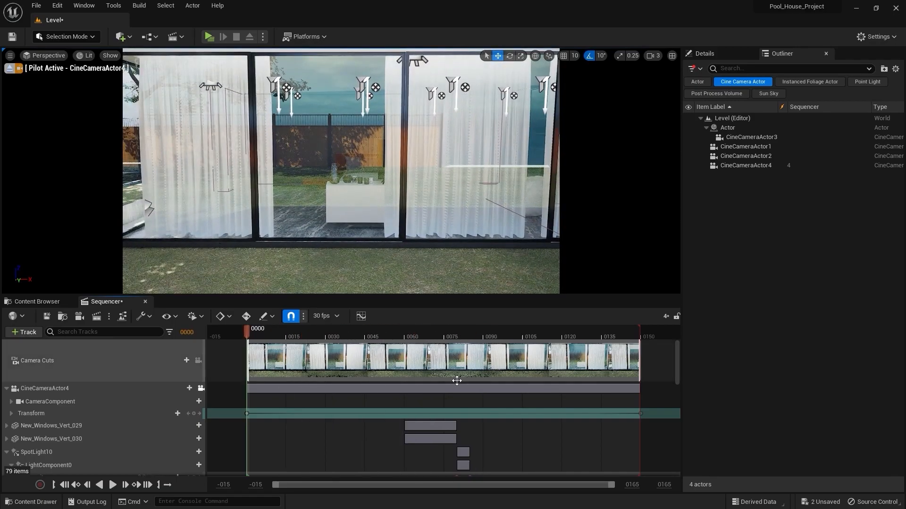
pyautogui.click(324, 317)
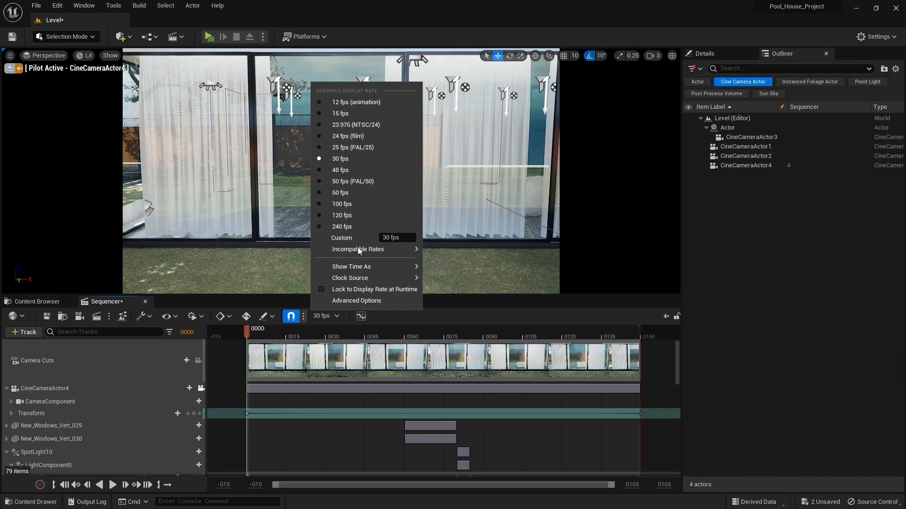
pyautogui.click(835, 311)
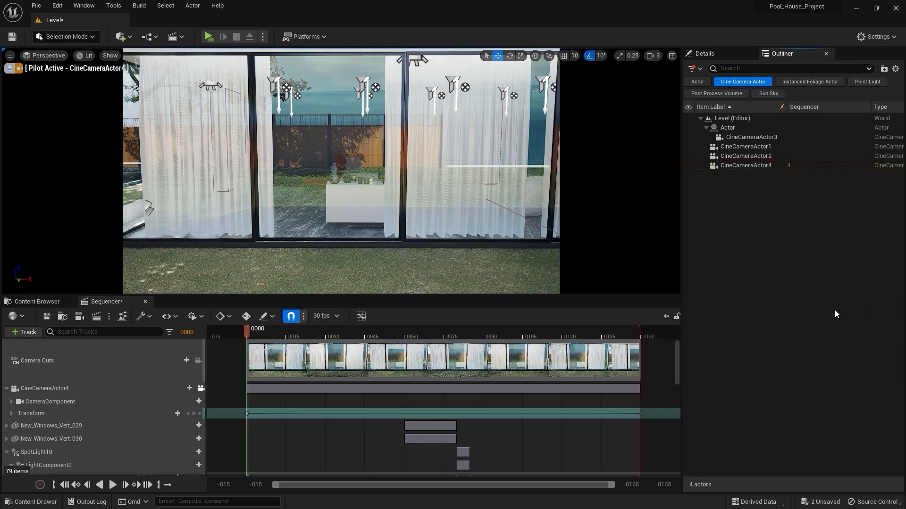
# In the Movie Render Queue output settings for sequence 3, set the output directory to E:/Renders/Rec TEst and a custom frame rate of 30 fps
pyautogui.click(107, 317)
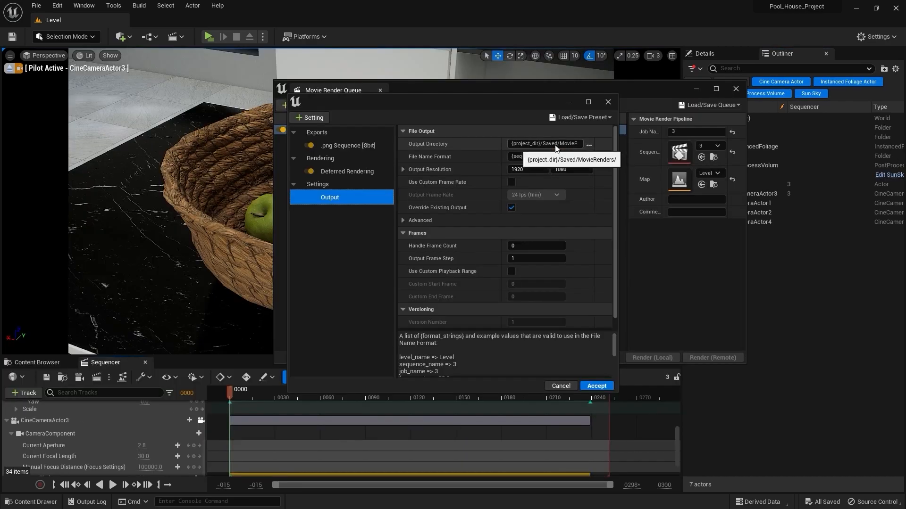
pyautogui.click(574, 144)
pyautogui.click(792, 467)
pyautogui.click(536, 195)
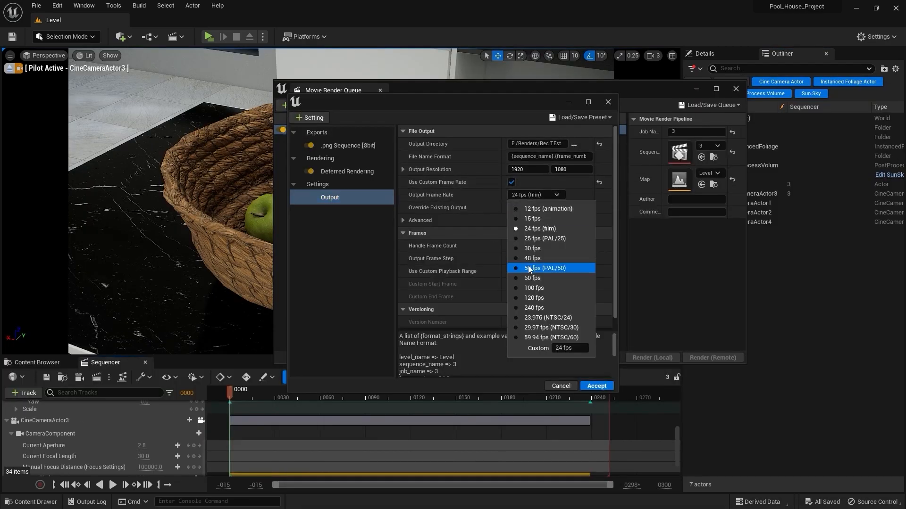
pyautogui.click(532, 248)
# Enable the custom playback range for the render and set its end frame to 240
pyautogui.scroll(-1, 524, 236)
pyautogui.click(511, 259)
pyautogui.click(516, 284)
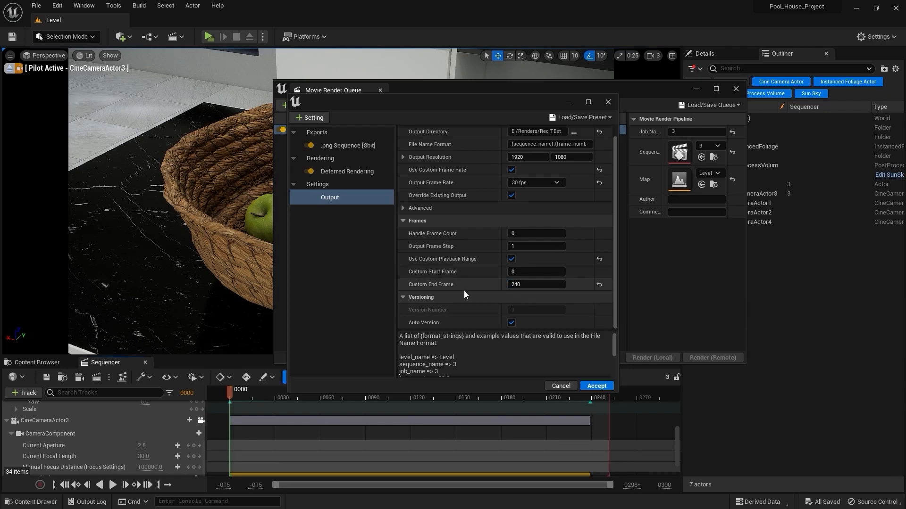